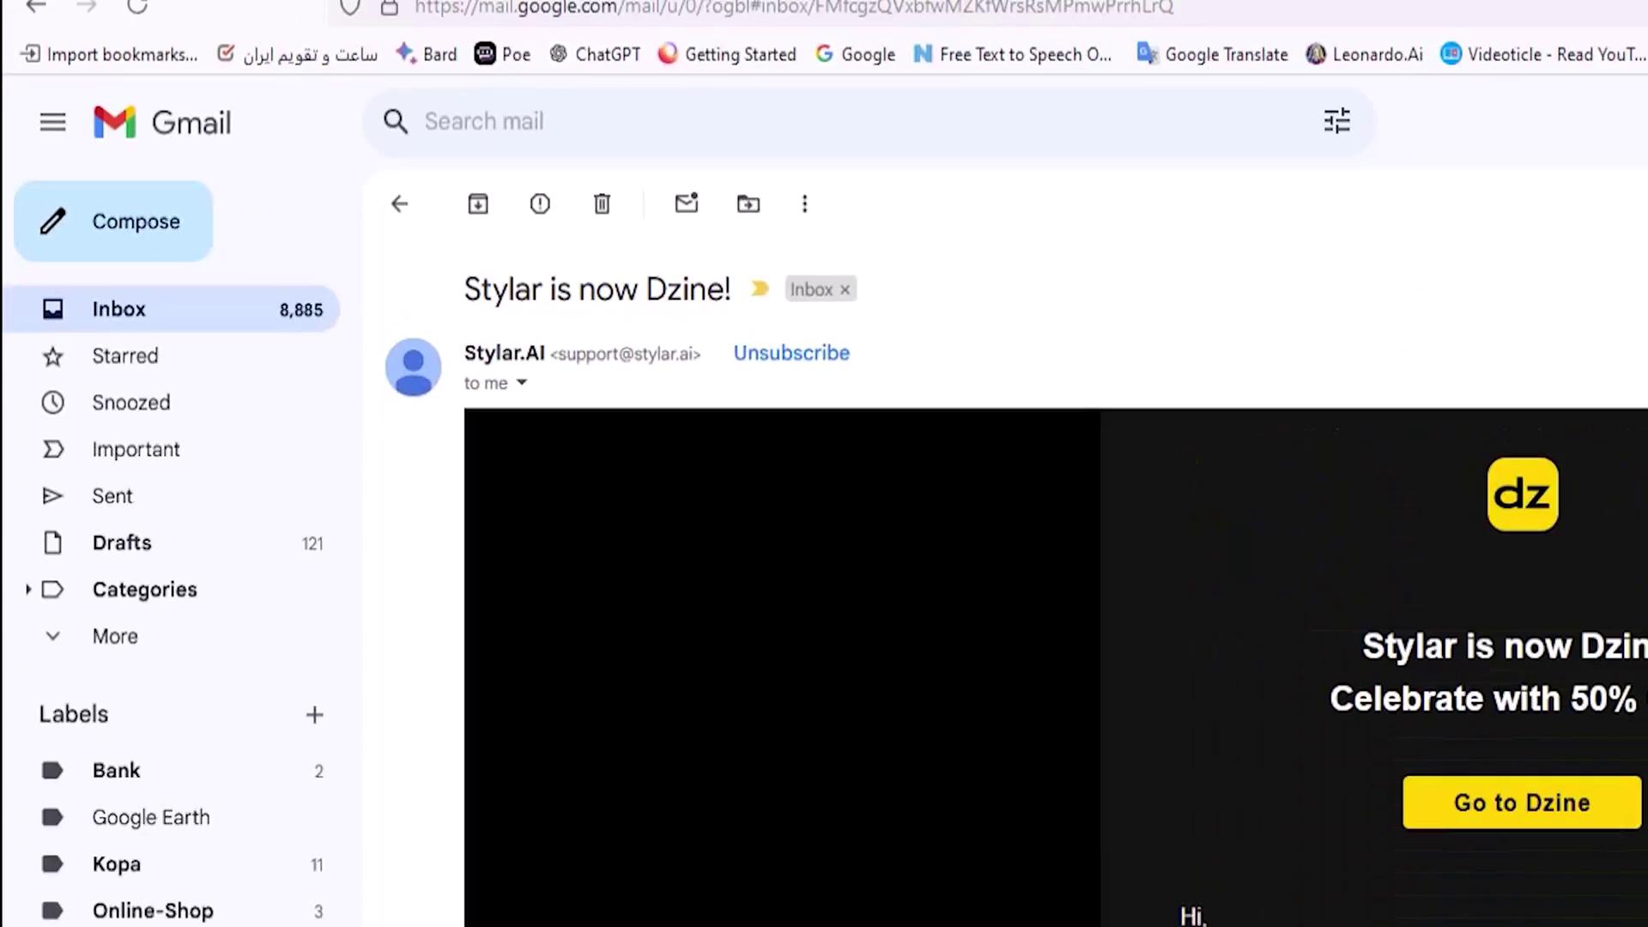
# Highlight and then clear the 'Stylar is now Dzine!' subject line in the popup.
pyautogui.scroll(-2, 1388, 527)
pyautogui.scroll(-2, 1388, 527)
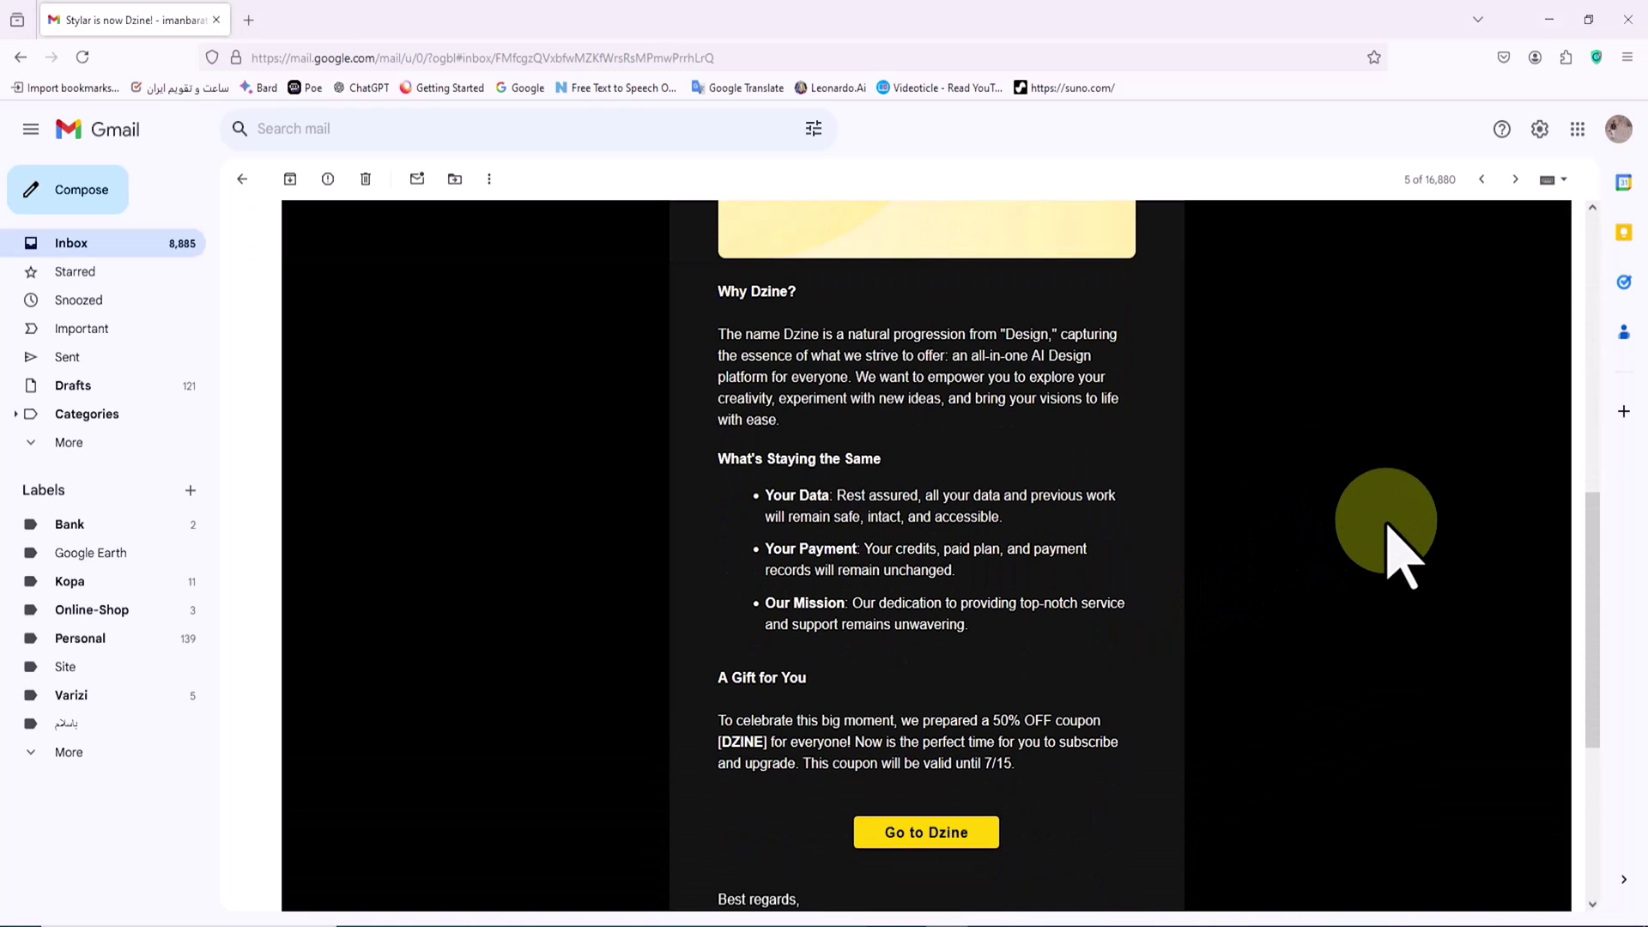
pyautogui.scroll(10, 1388, 527)
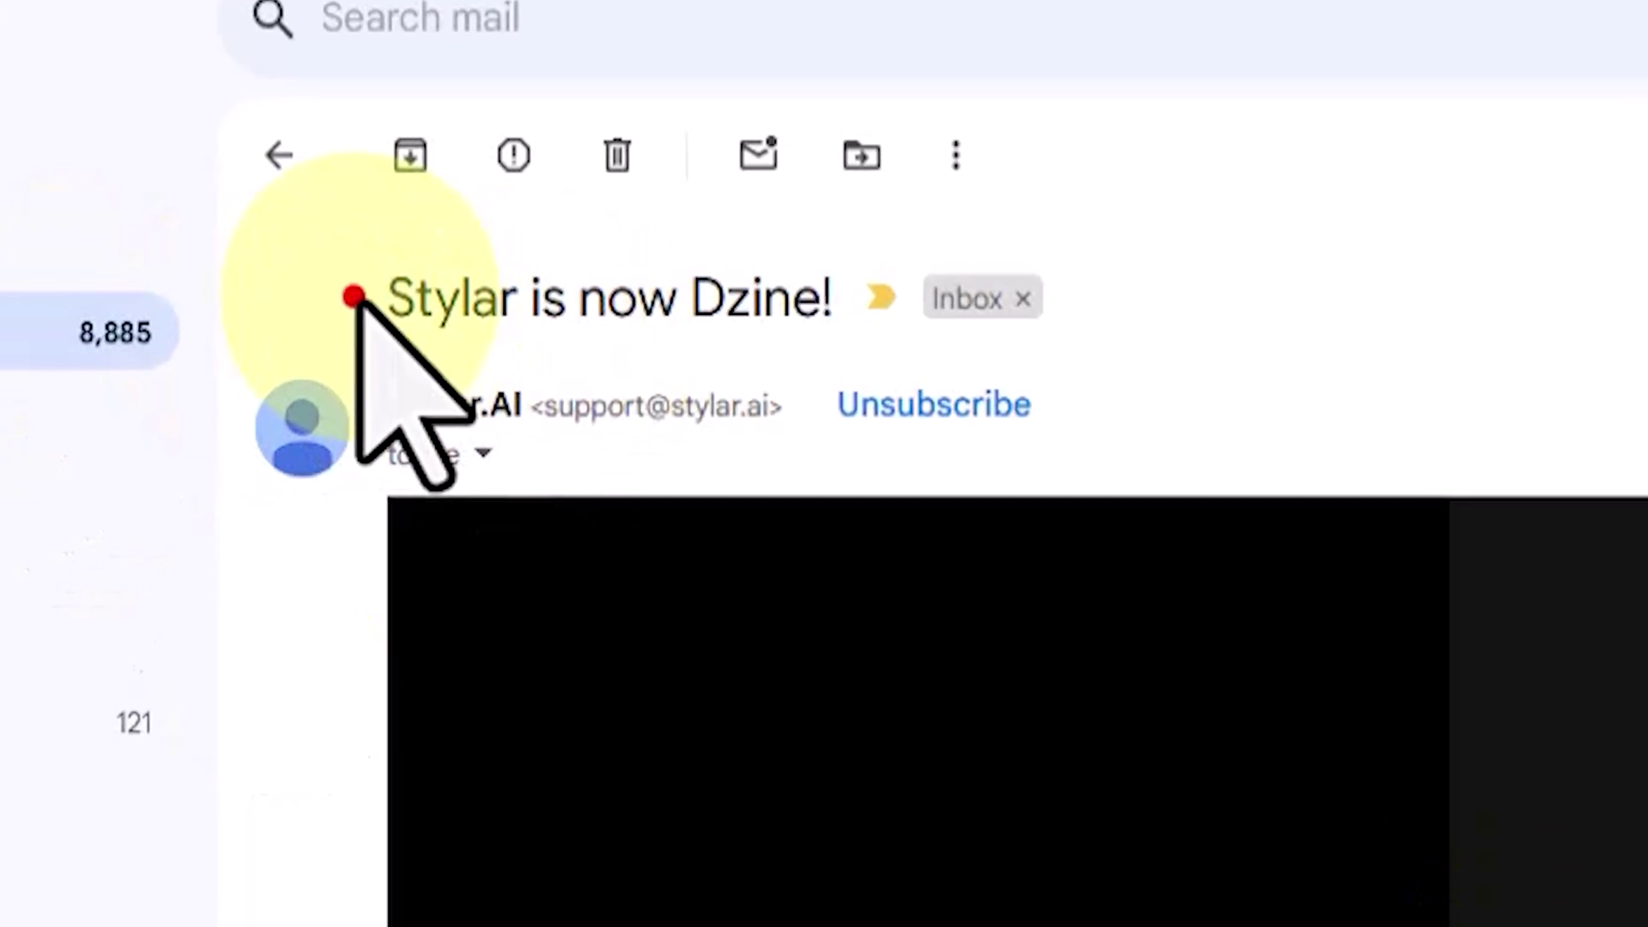
pyautogui.moveTo(271, 231); pyautogui.dragTo(450, 242)
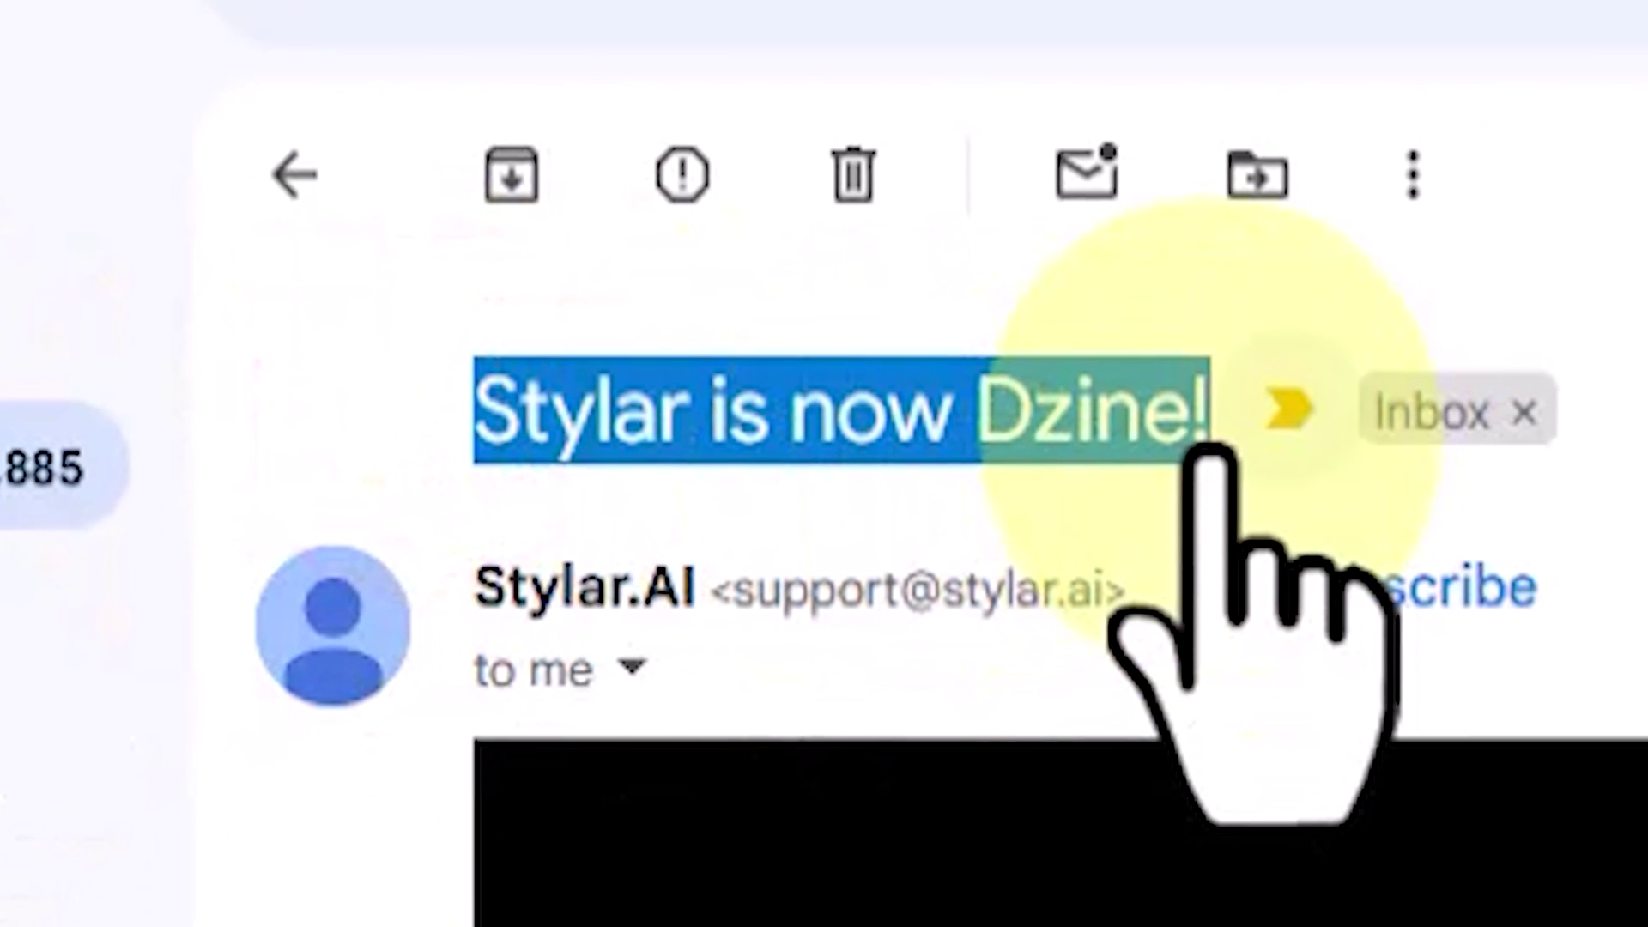
pyautogui.click(1197, 426)
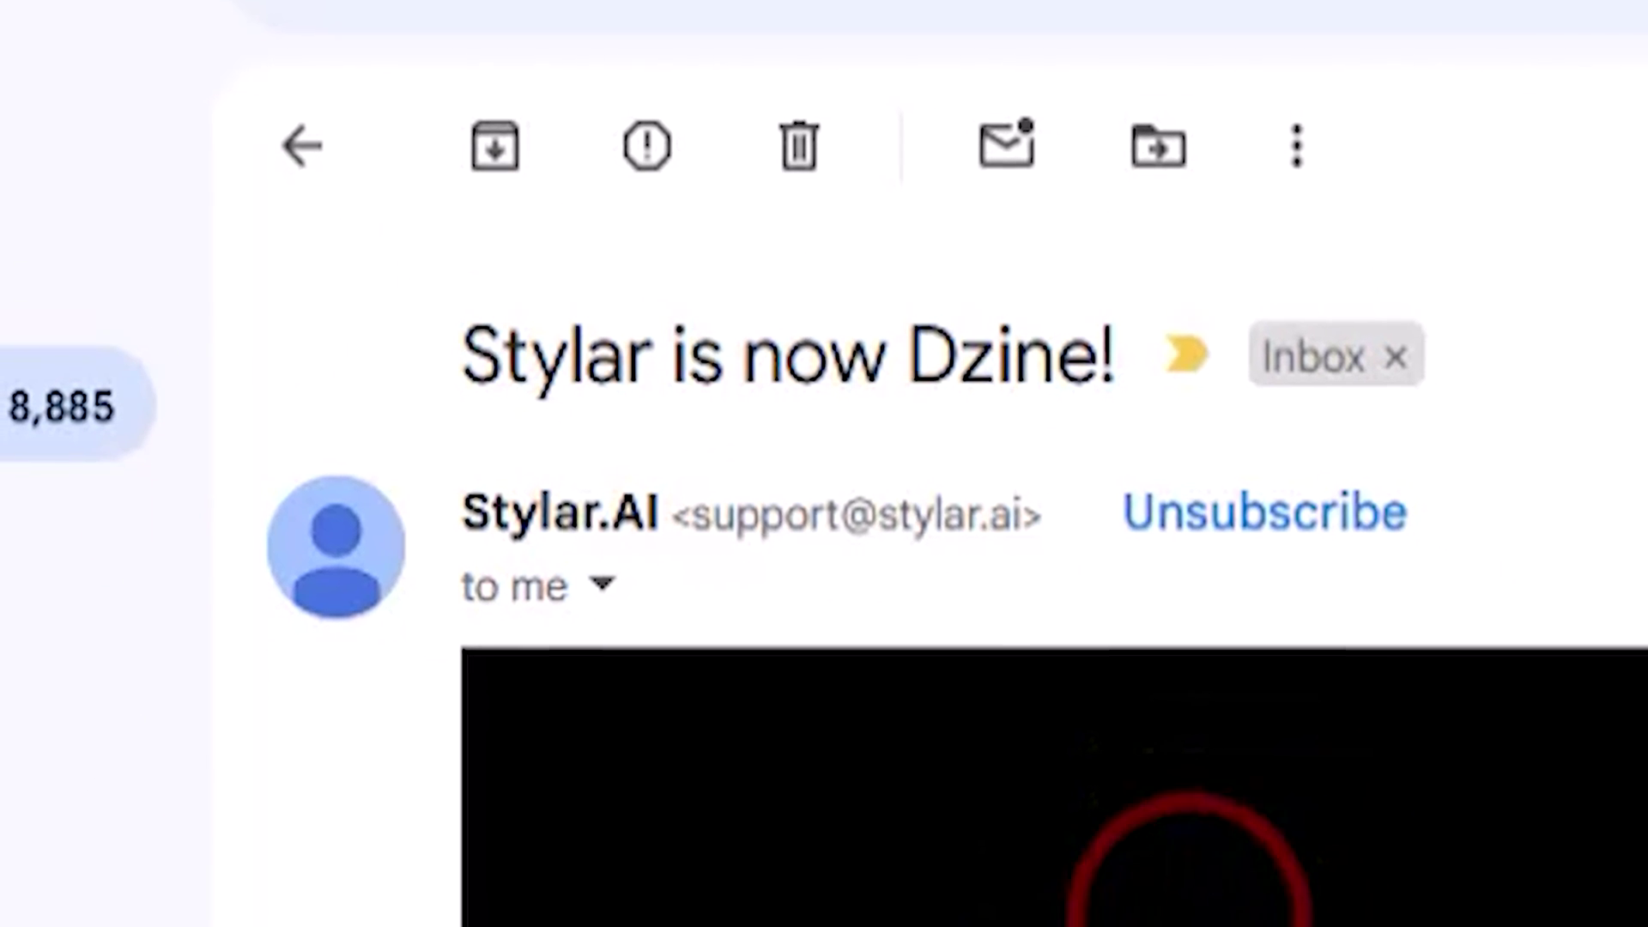
# Scroll down the page and dismiss the Dzine rebrand announcement.
pyautogui.scroll(-5, 1064, 442)
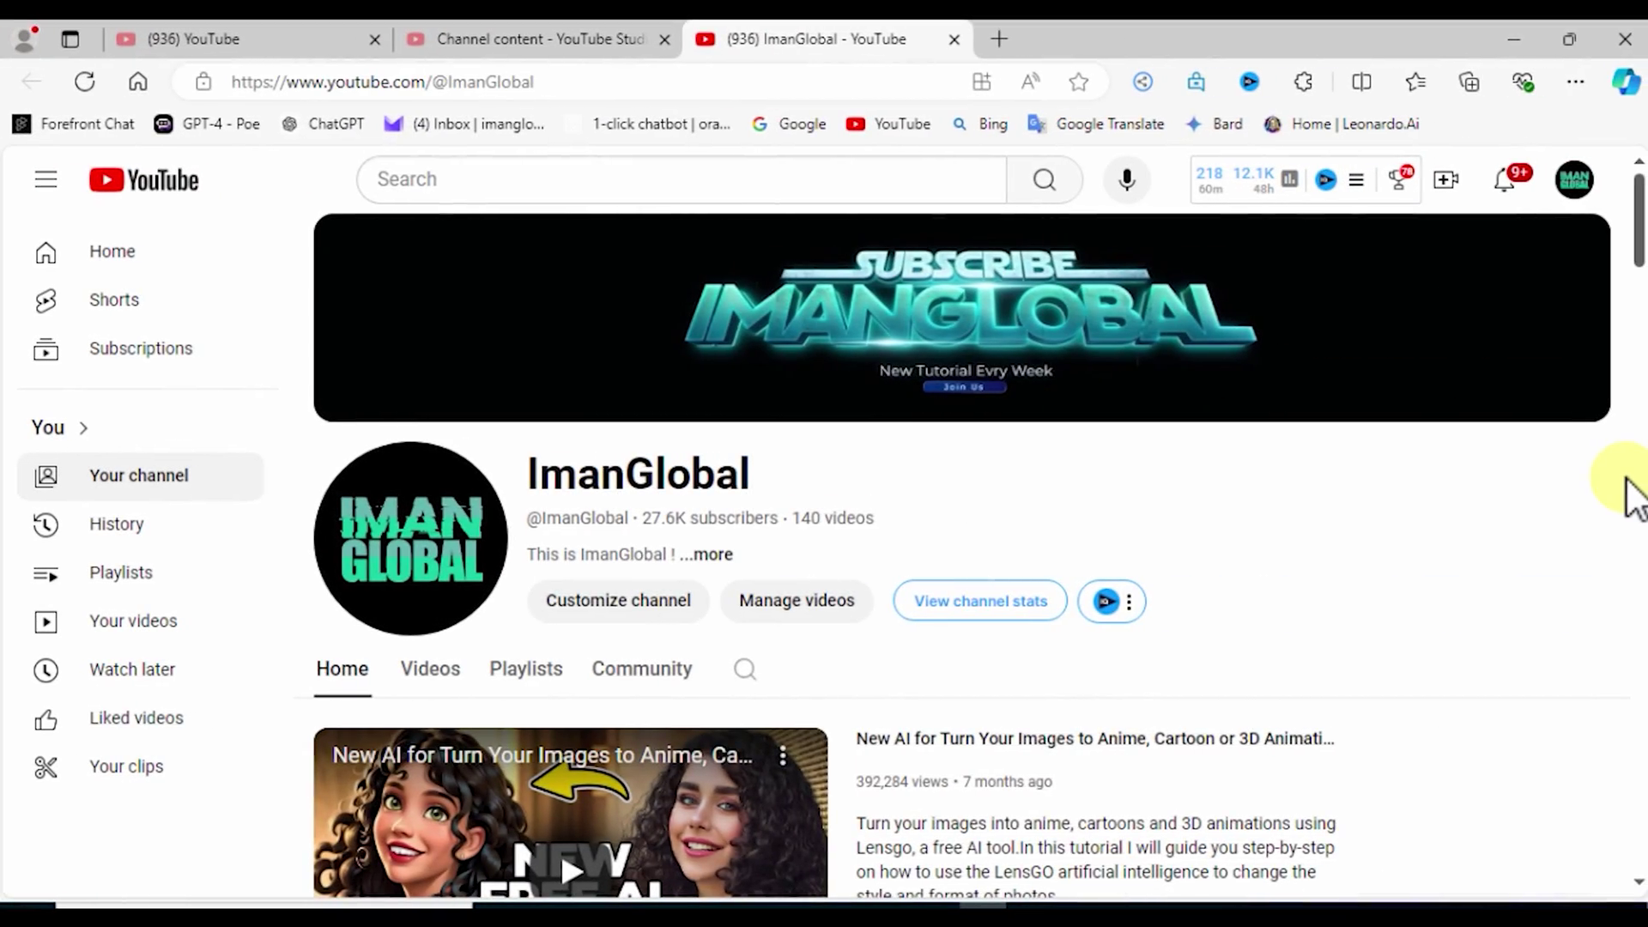
pyautogui.scroll(-6, 1629, 489)
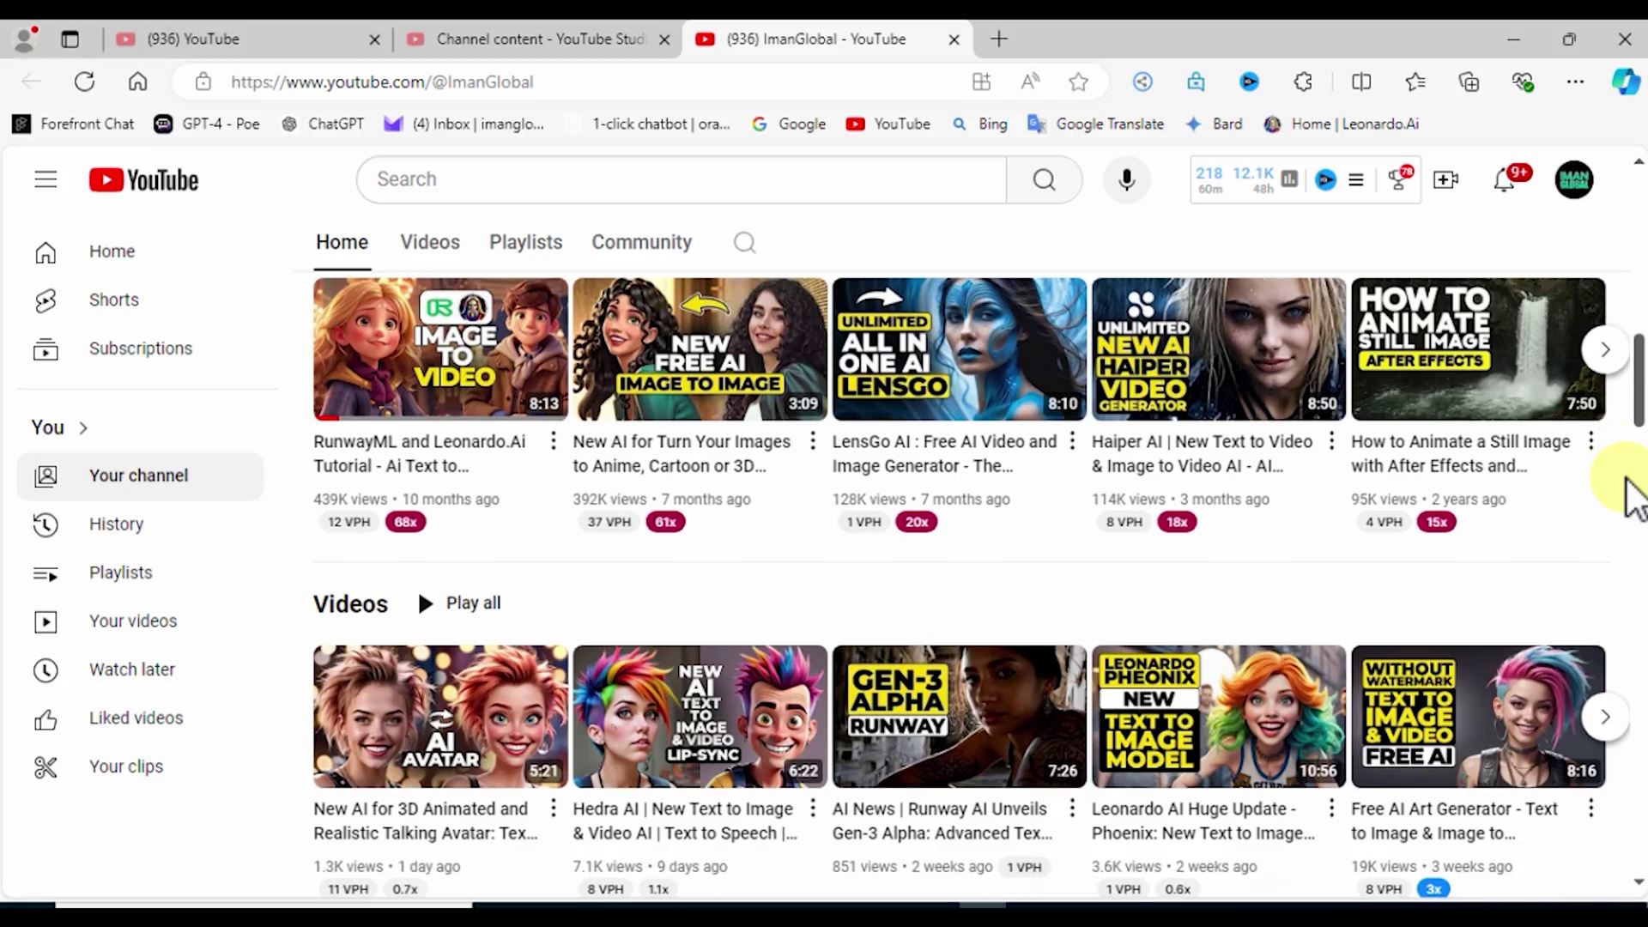
pyautogui.scroll(-10, 1635, 498)
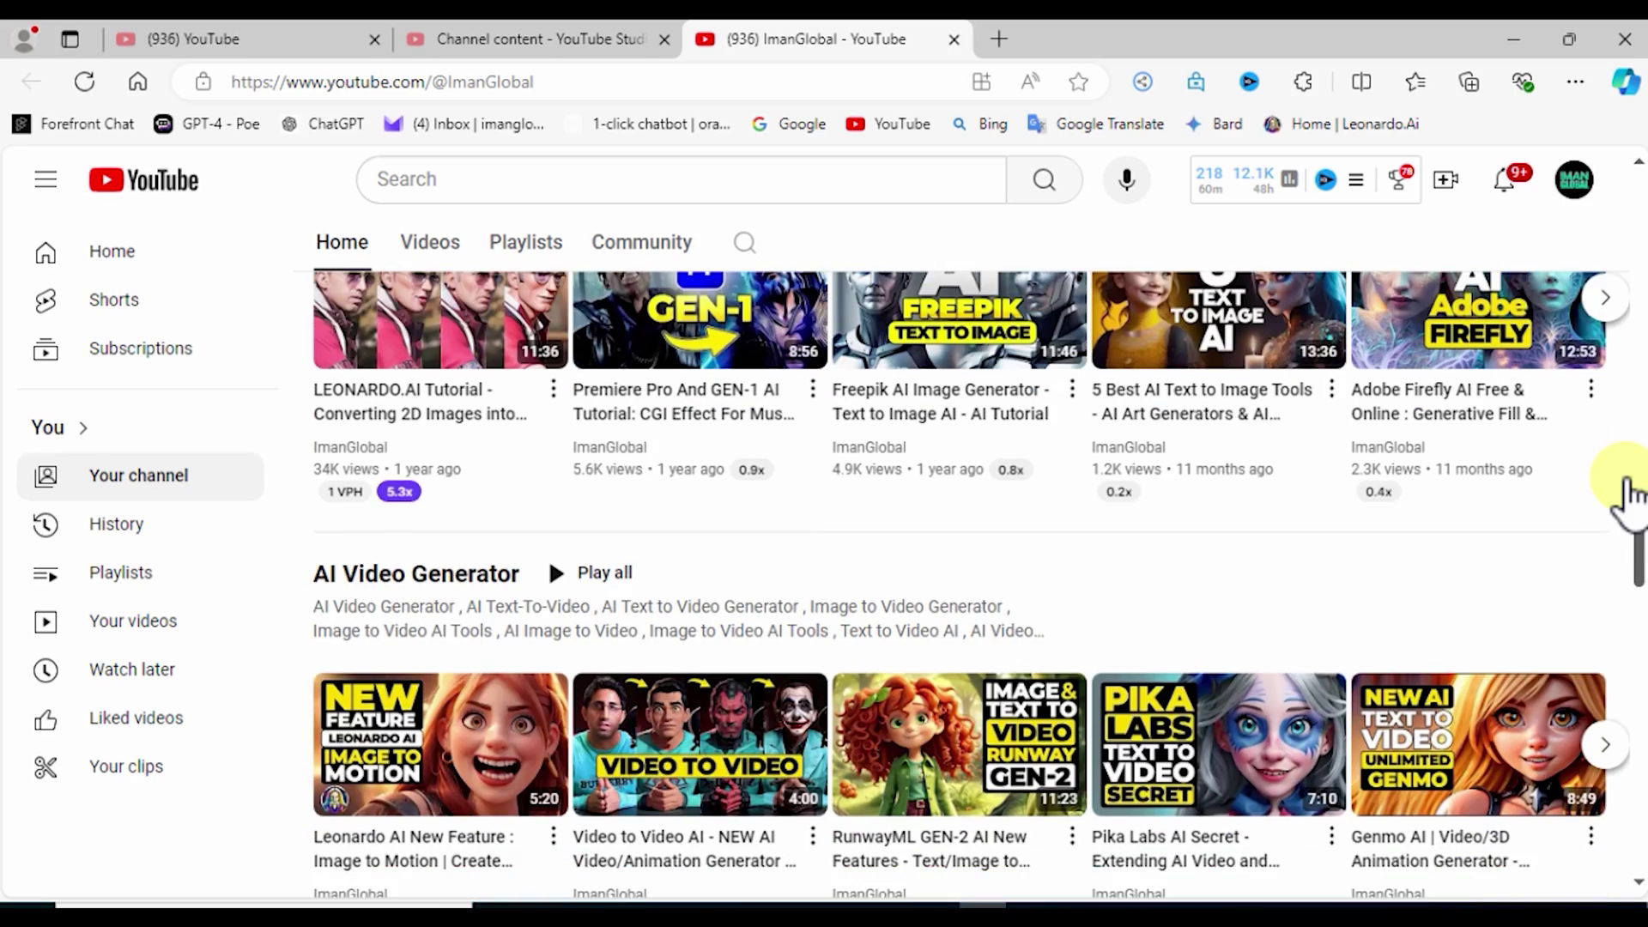
pyautogui.scroll(-8, 1627, 494)
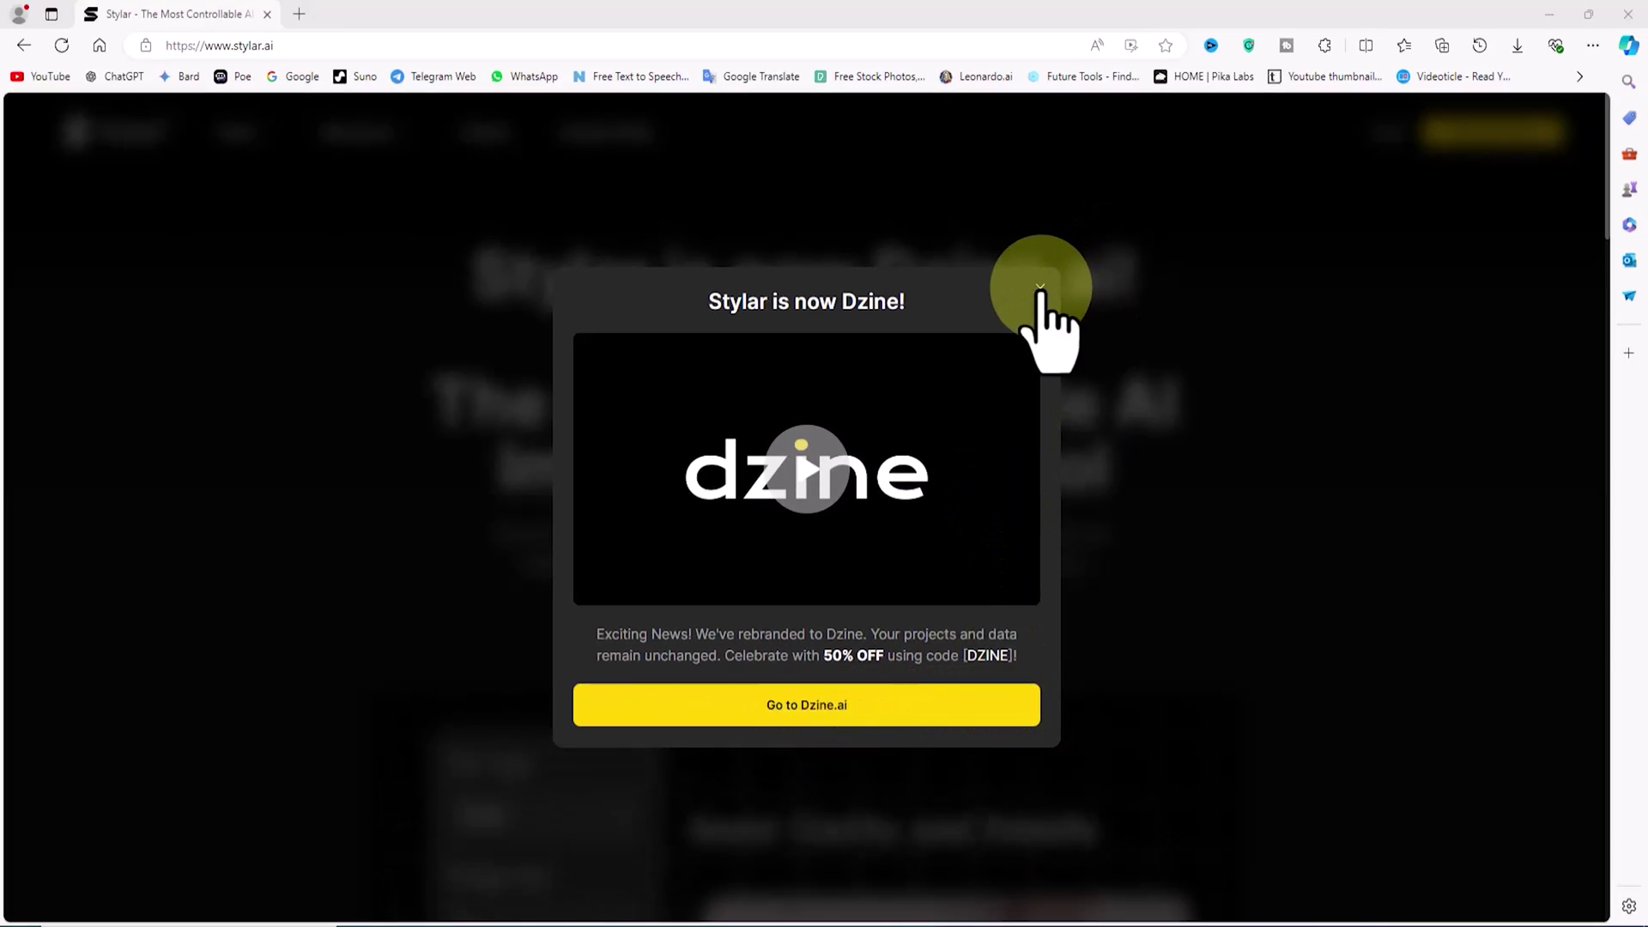
pyautogui.click(1113, 147)
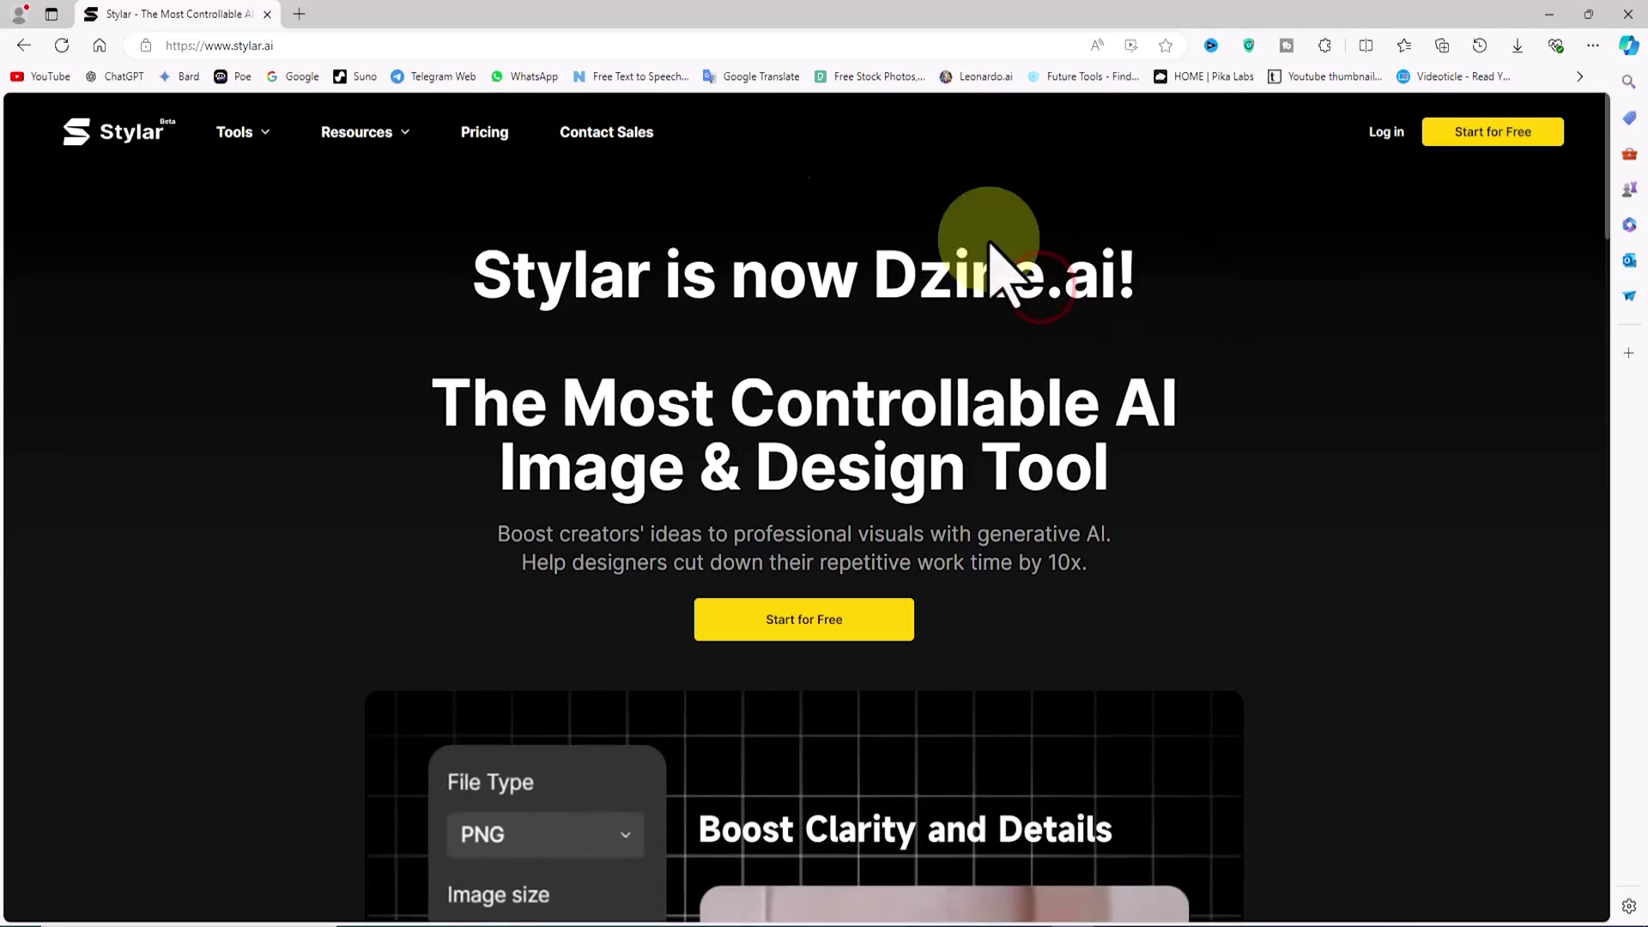
# Highlight and clear the 'Stylar is now Dzine.ai!' heading and the main tagline.
pyautogui.moveTo(495, 280); pyautogui.dragTo(1131, 296)
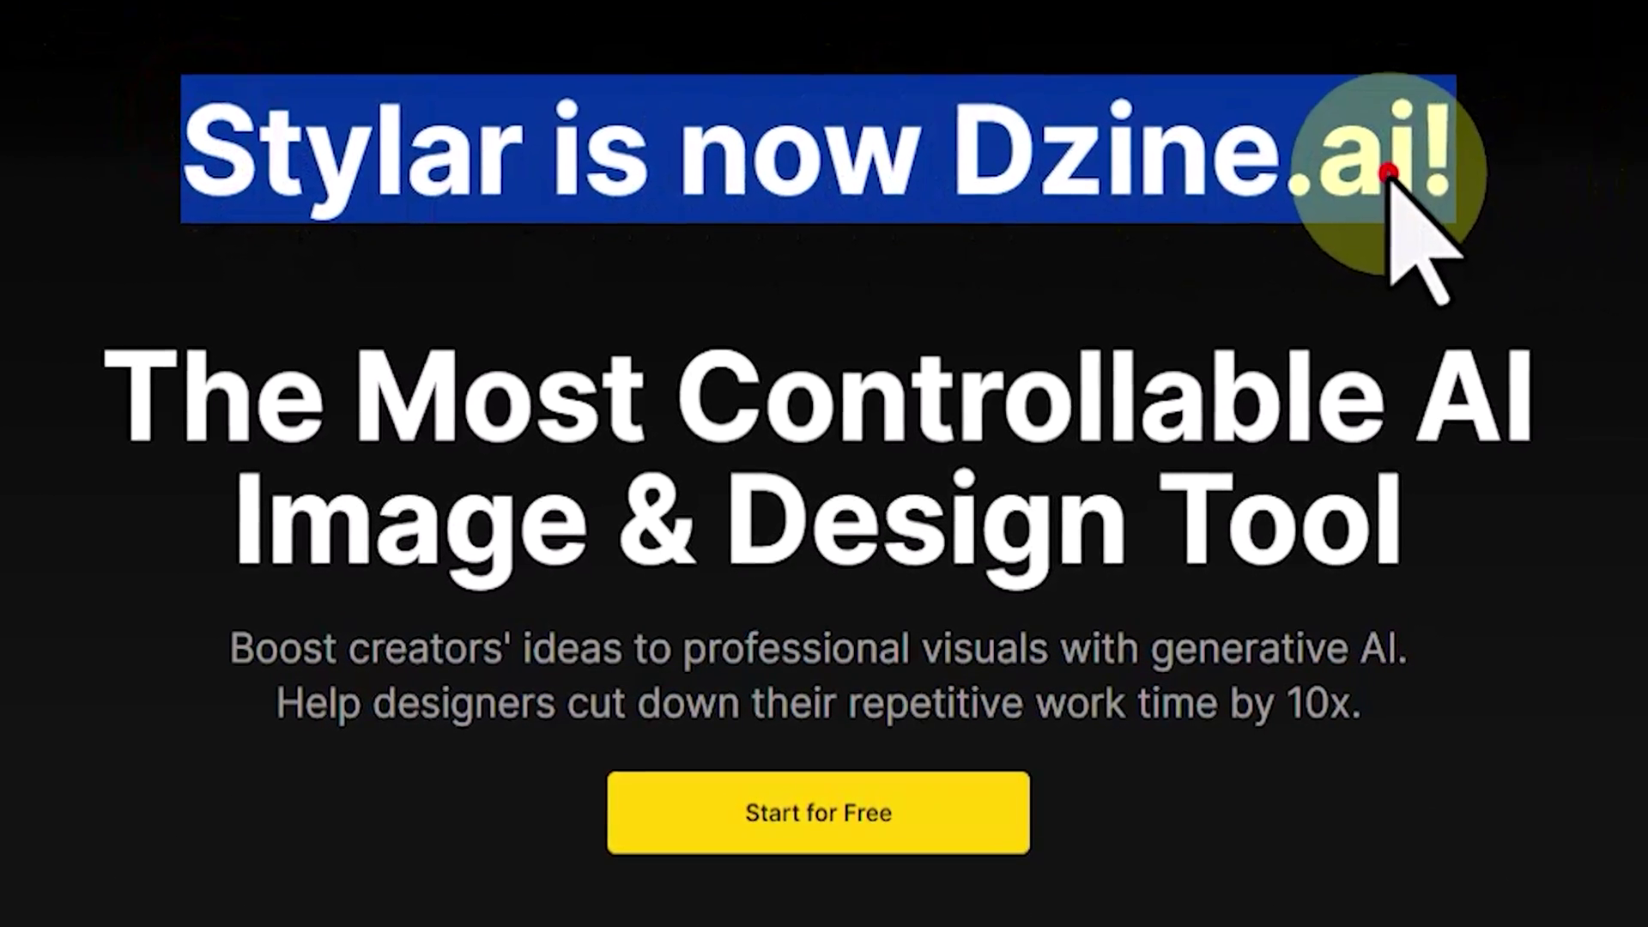
pyautogui.click(1388, 171)
pyautogui.moveTo(119, 369); pyautogui.dragTo(1410, 526)
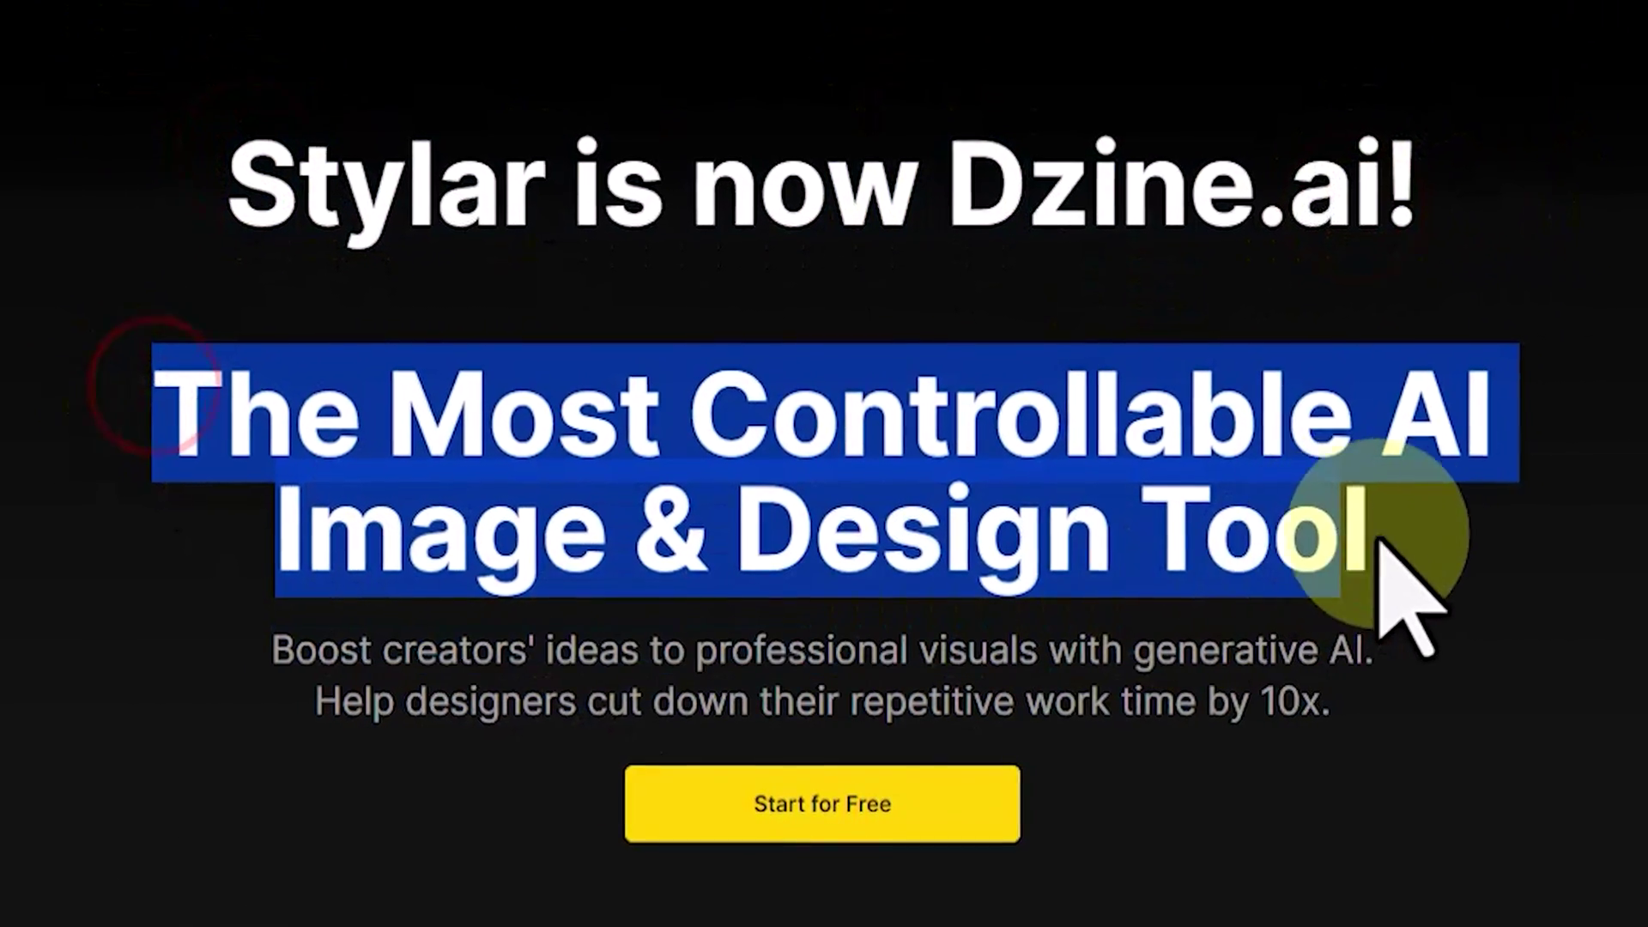
pyautogui.click(1269, 451)
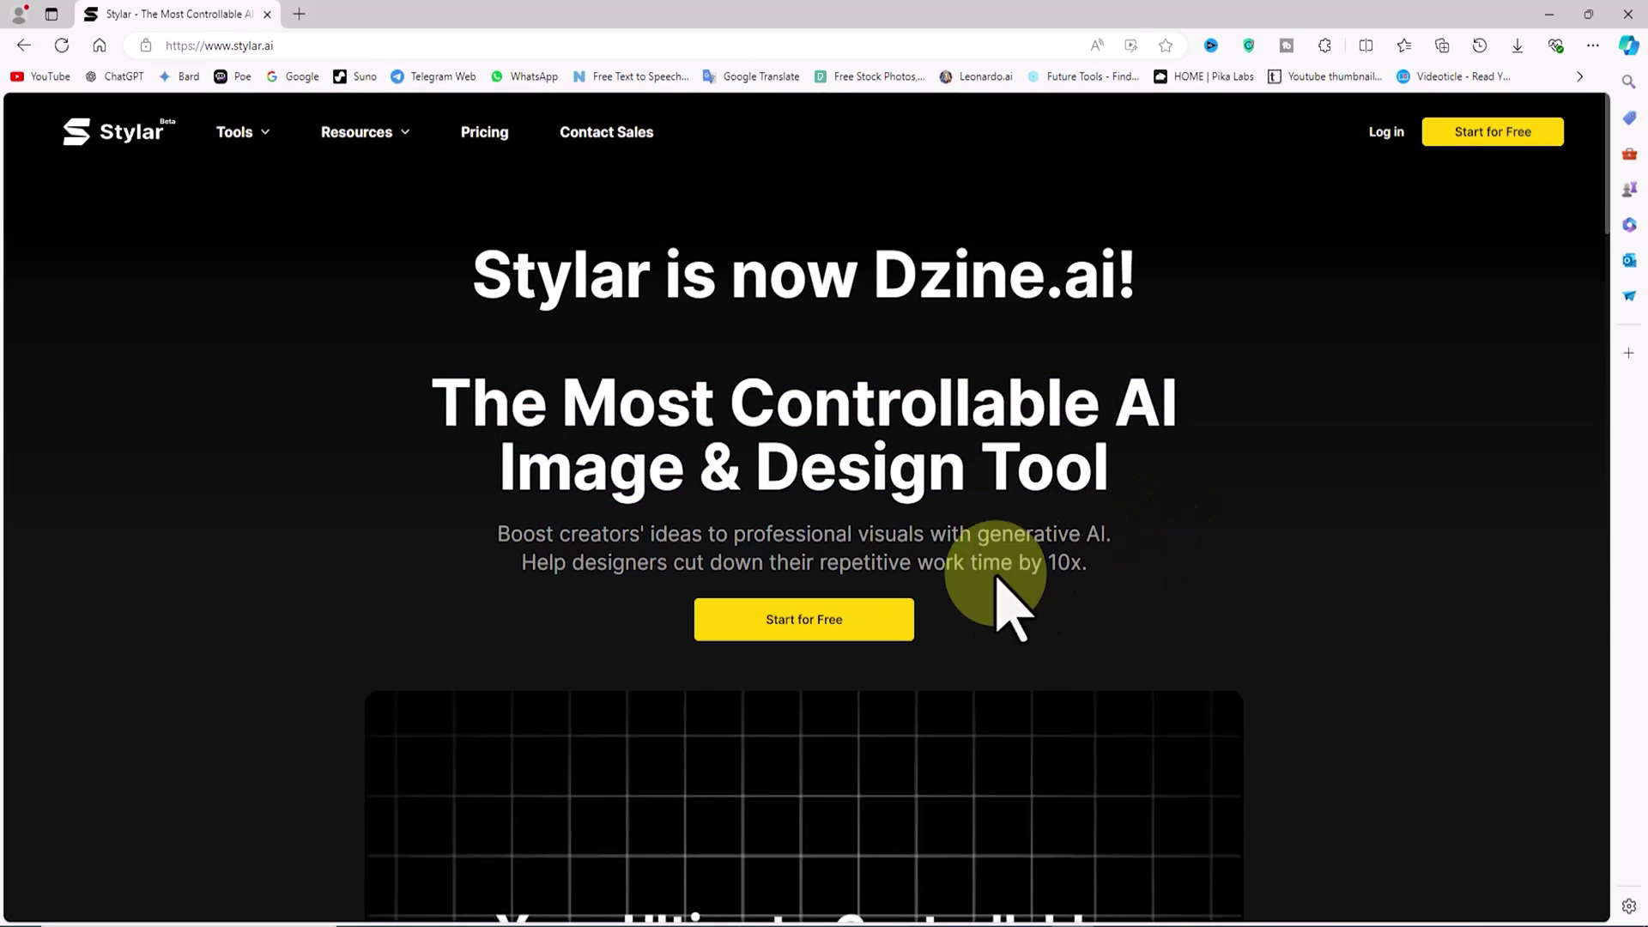
# Start for Free, continuing past the rebrand notice to the Dzine.ai sign-up form.
pyautogui.click(891, 618)
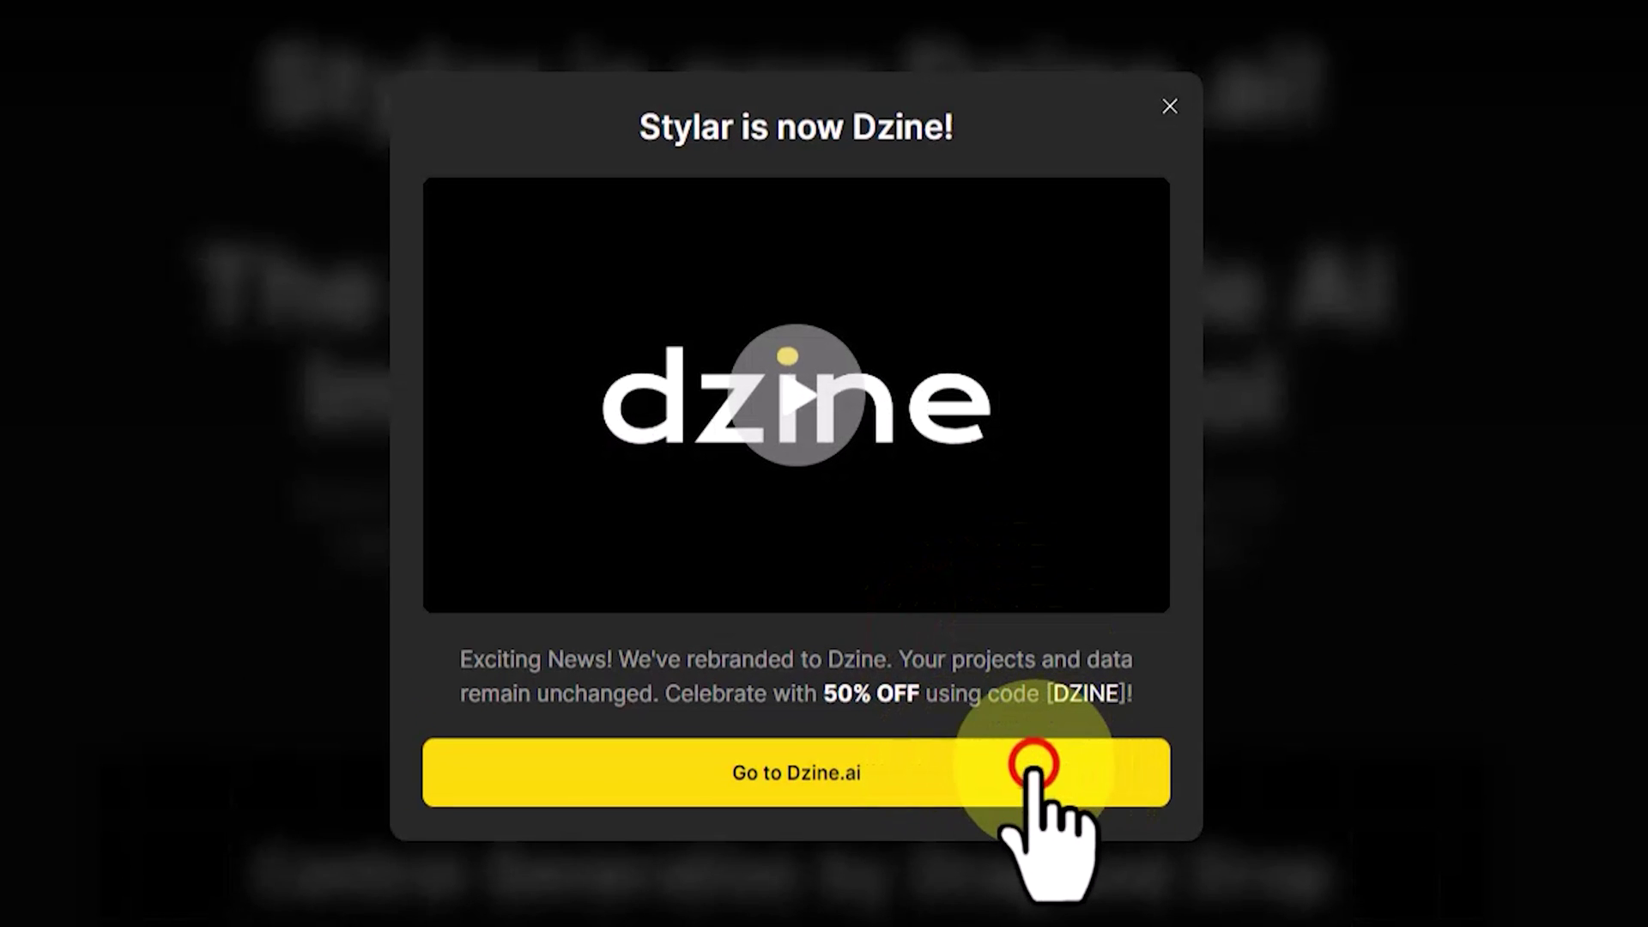
pyautogui.click(1236, 592)
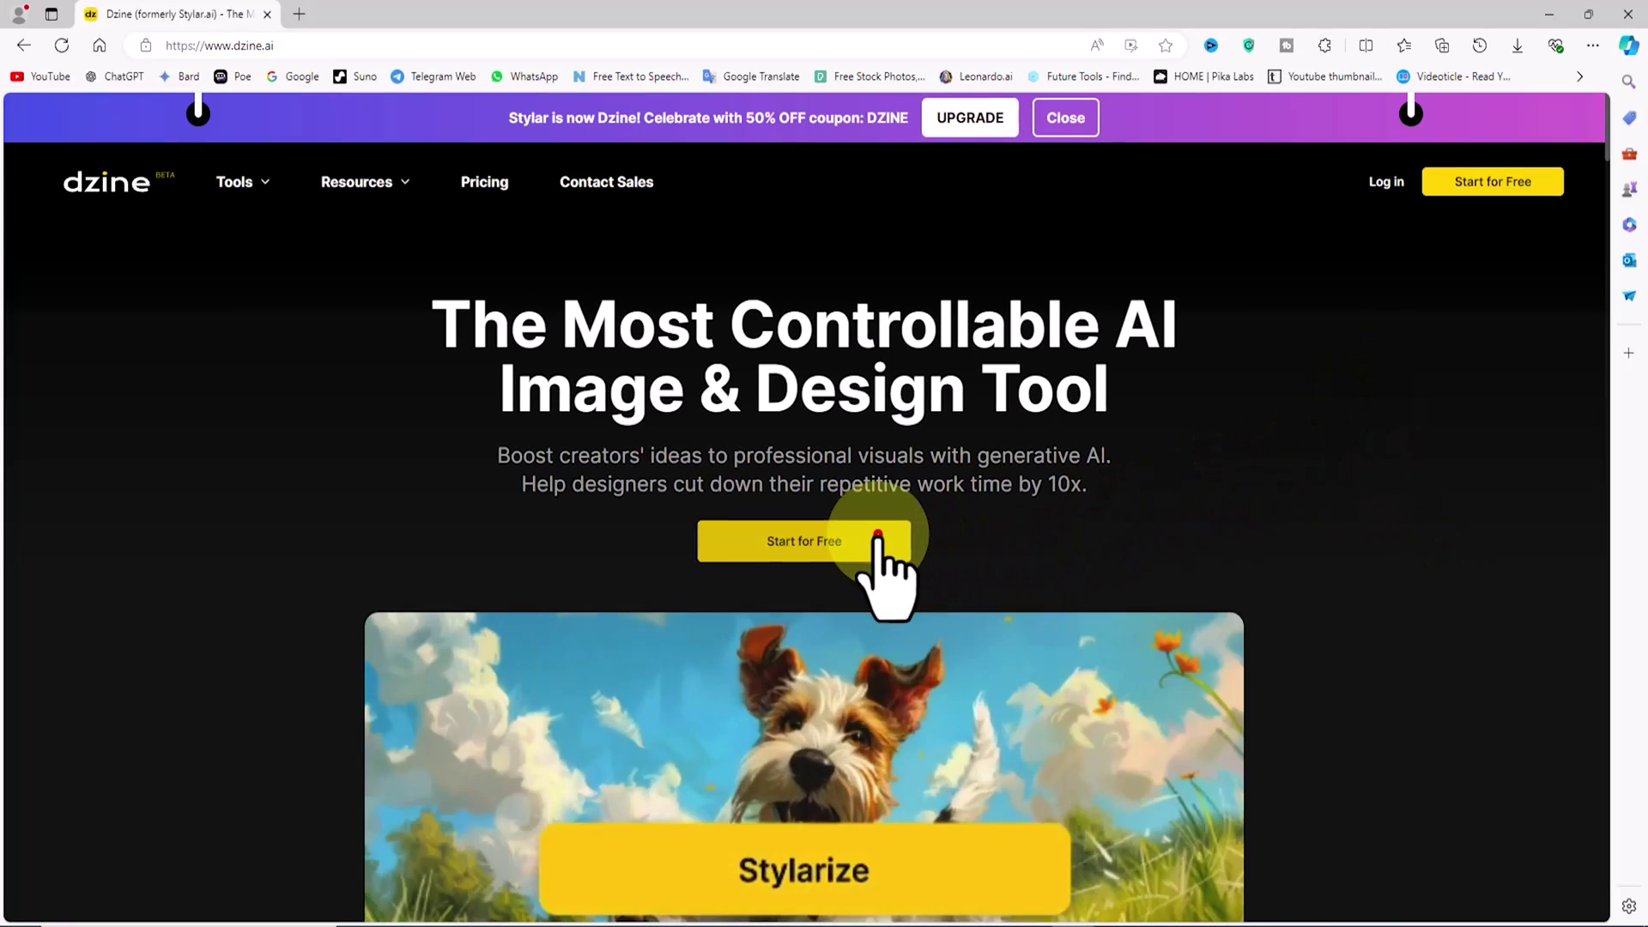
pyautogui.click(877, 534)
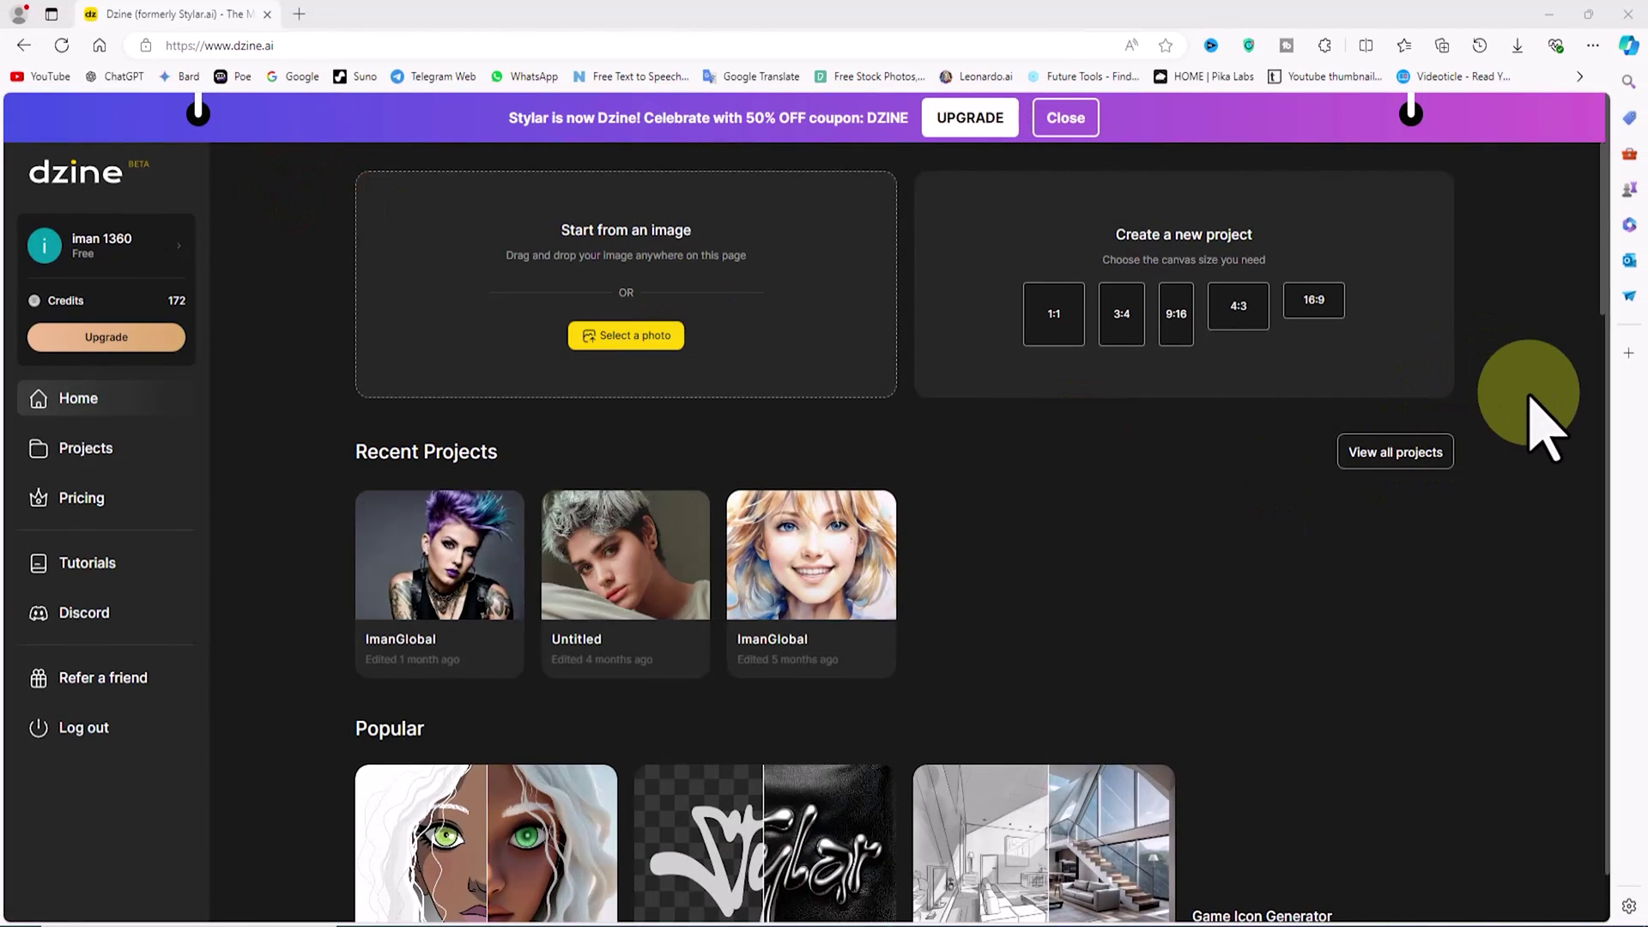
pyautogui.scroll(-5, 1530, 396)
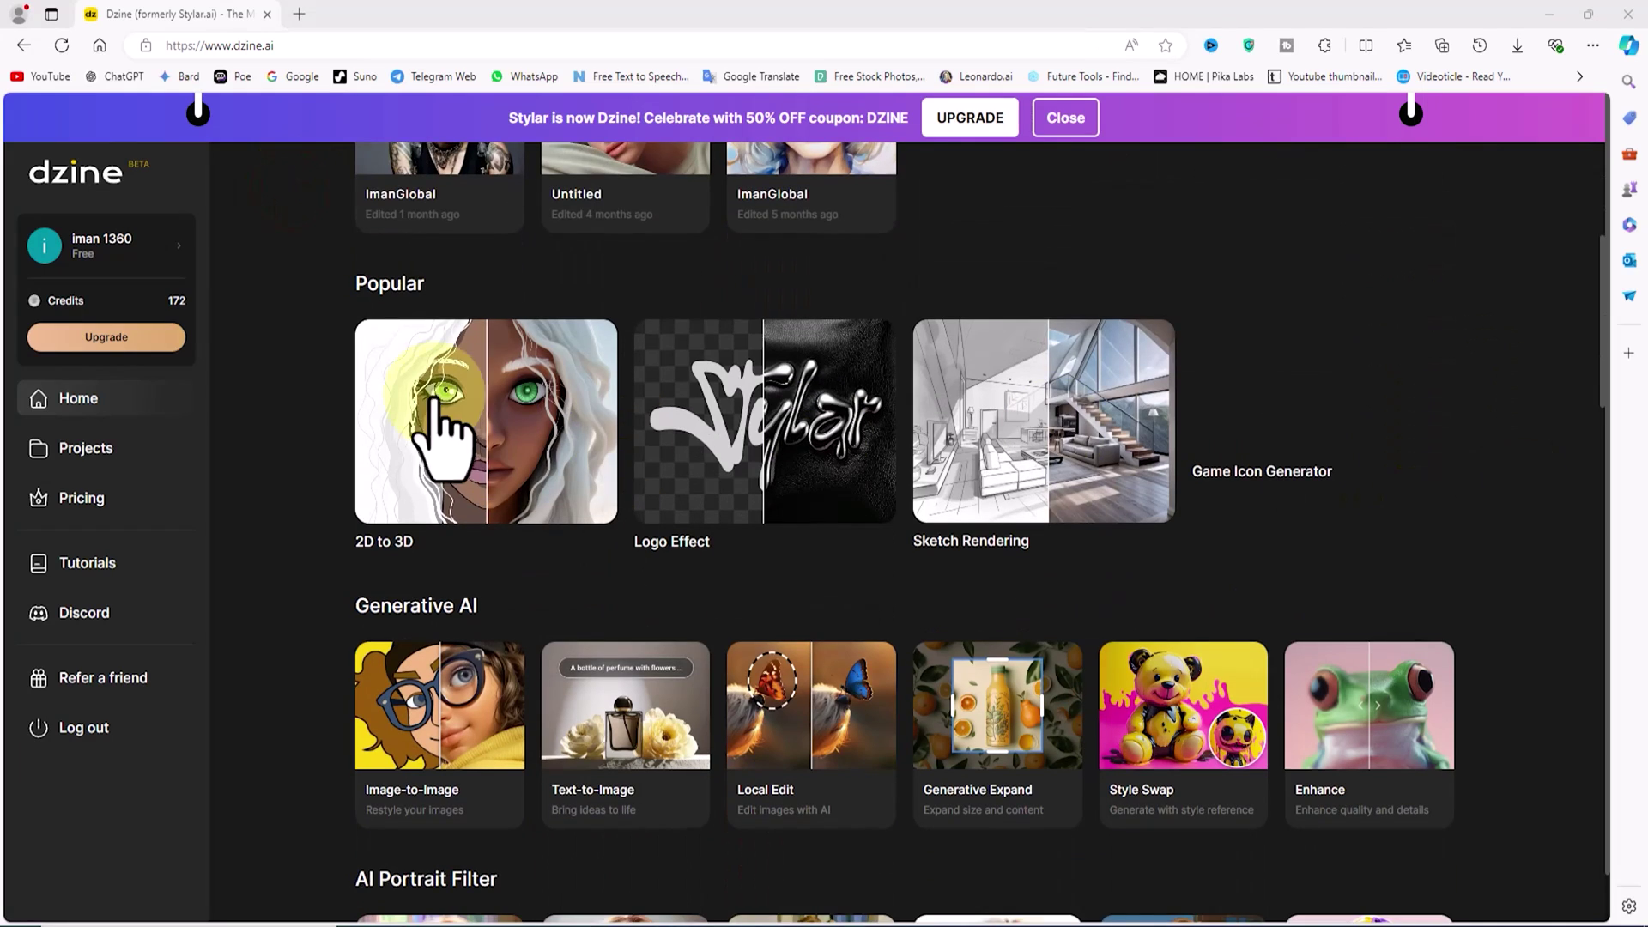
pyautogui.scroll(-2, 319, 594)
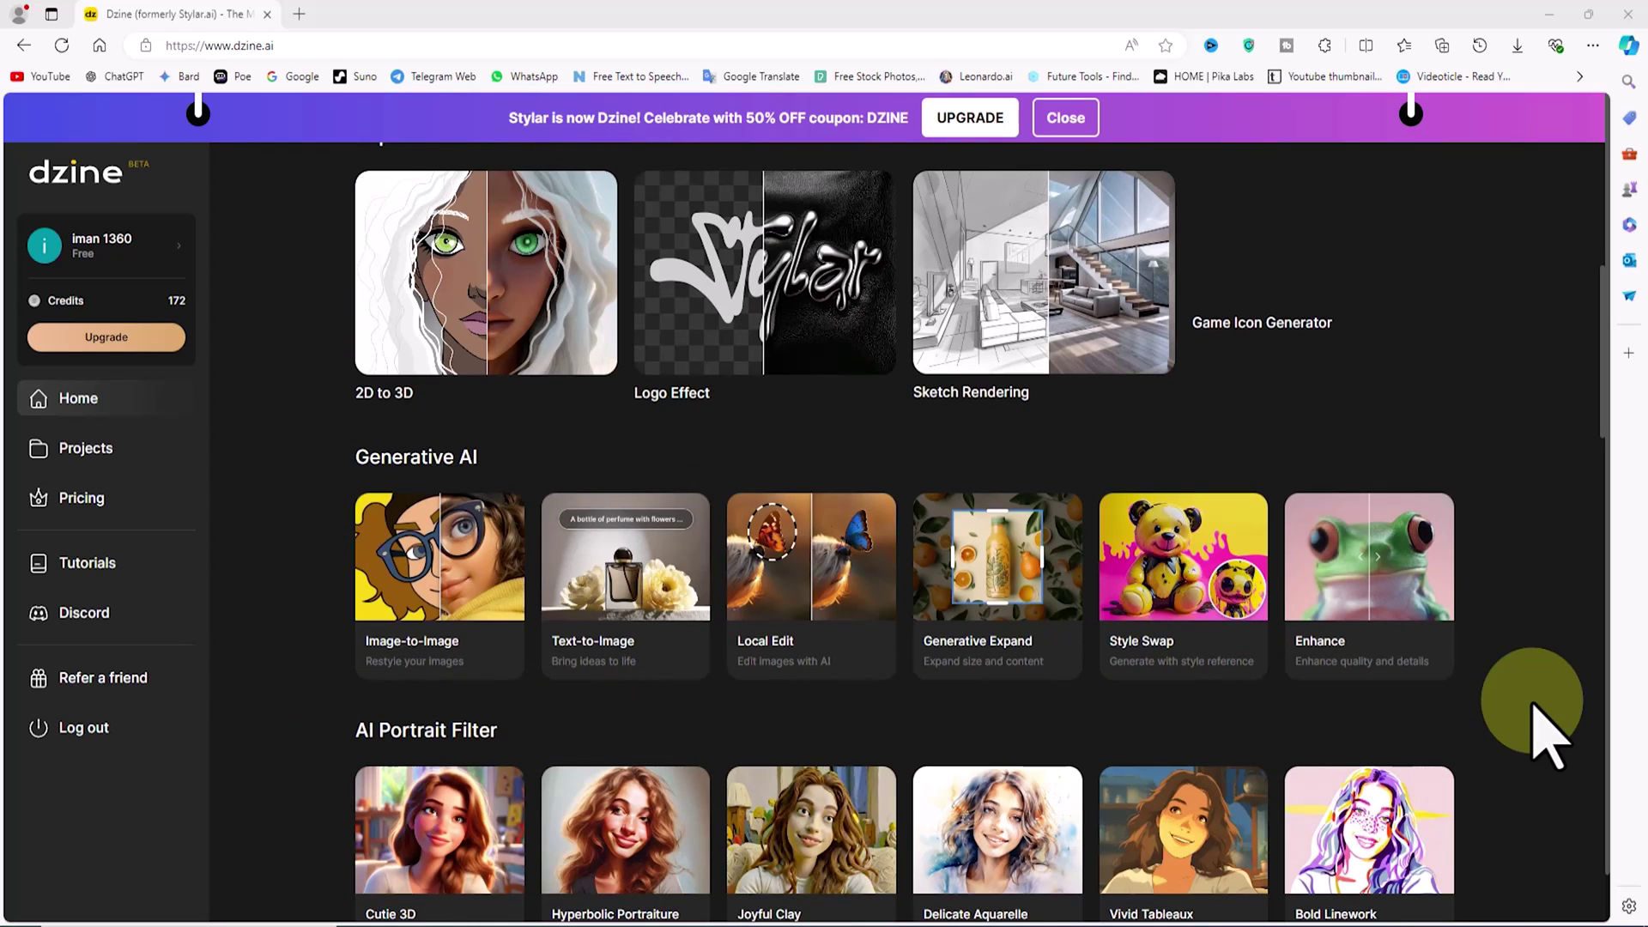
pyautogui.scroll(7, 1536, 734)
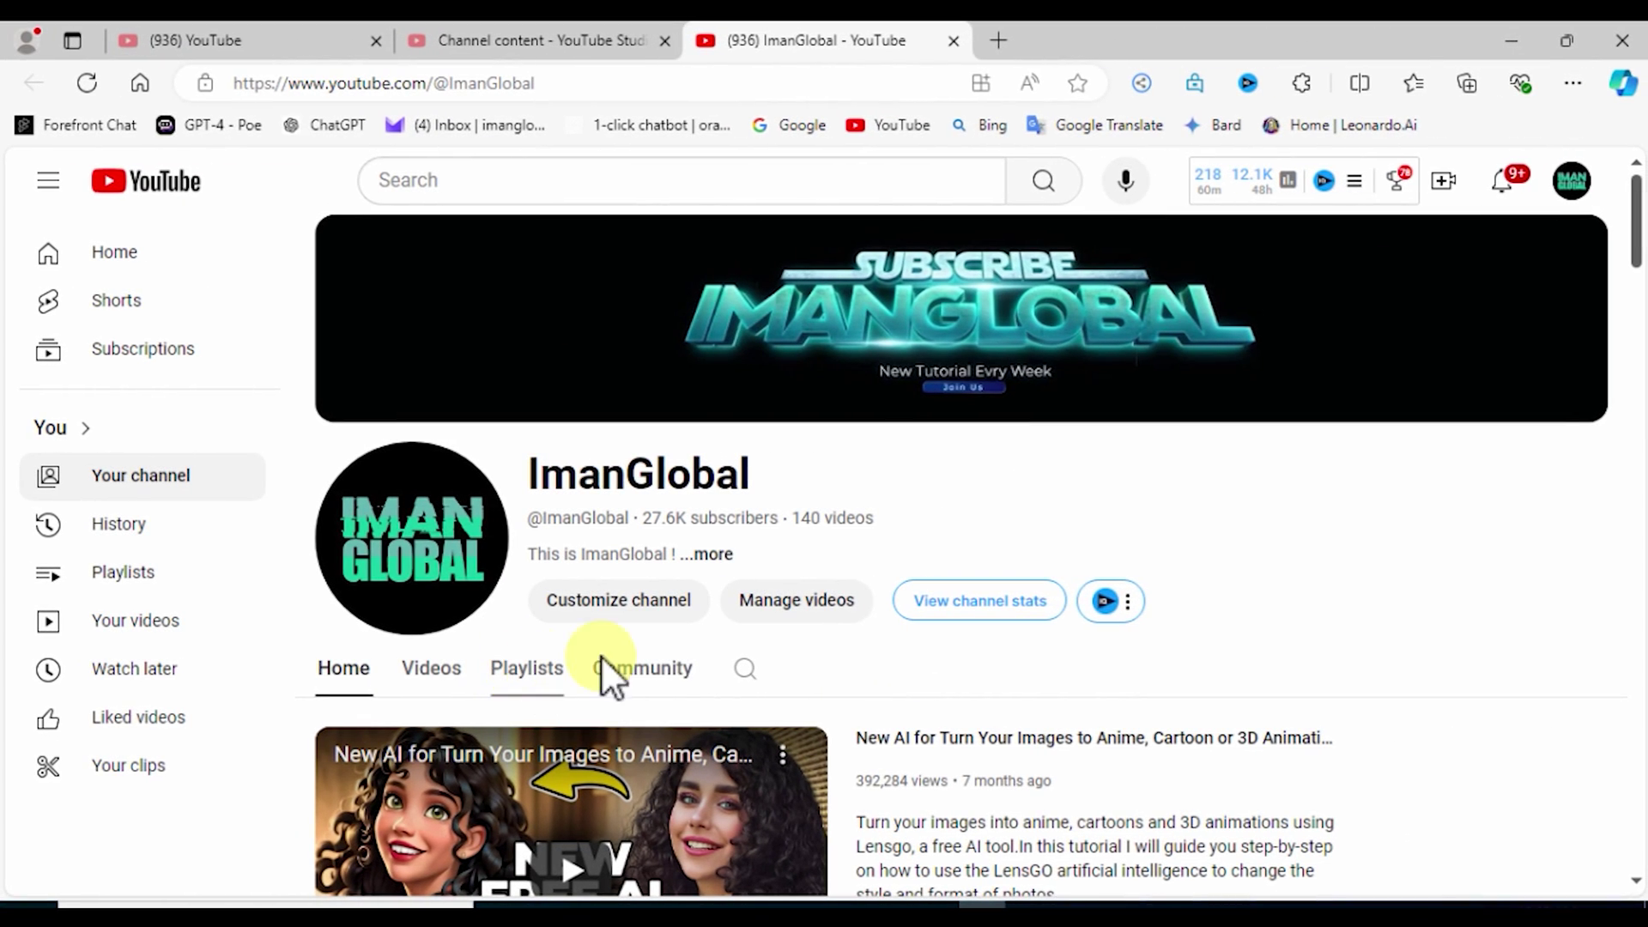
# Show the channel's playlists and open the full Stylar AI Tutorials playlist.
pyautogui.scroll(-3, 1249, 600)
pyautogui.scroll(3, 1249, 599)
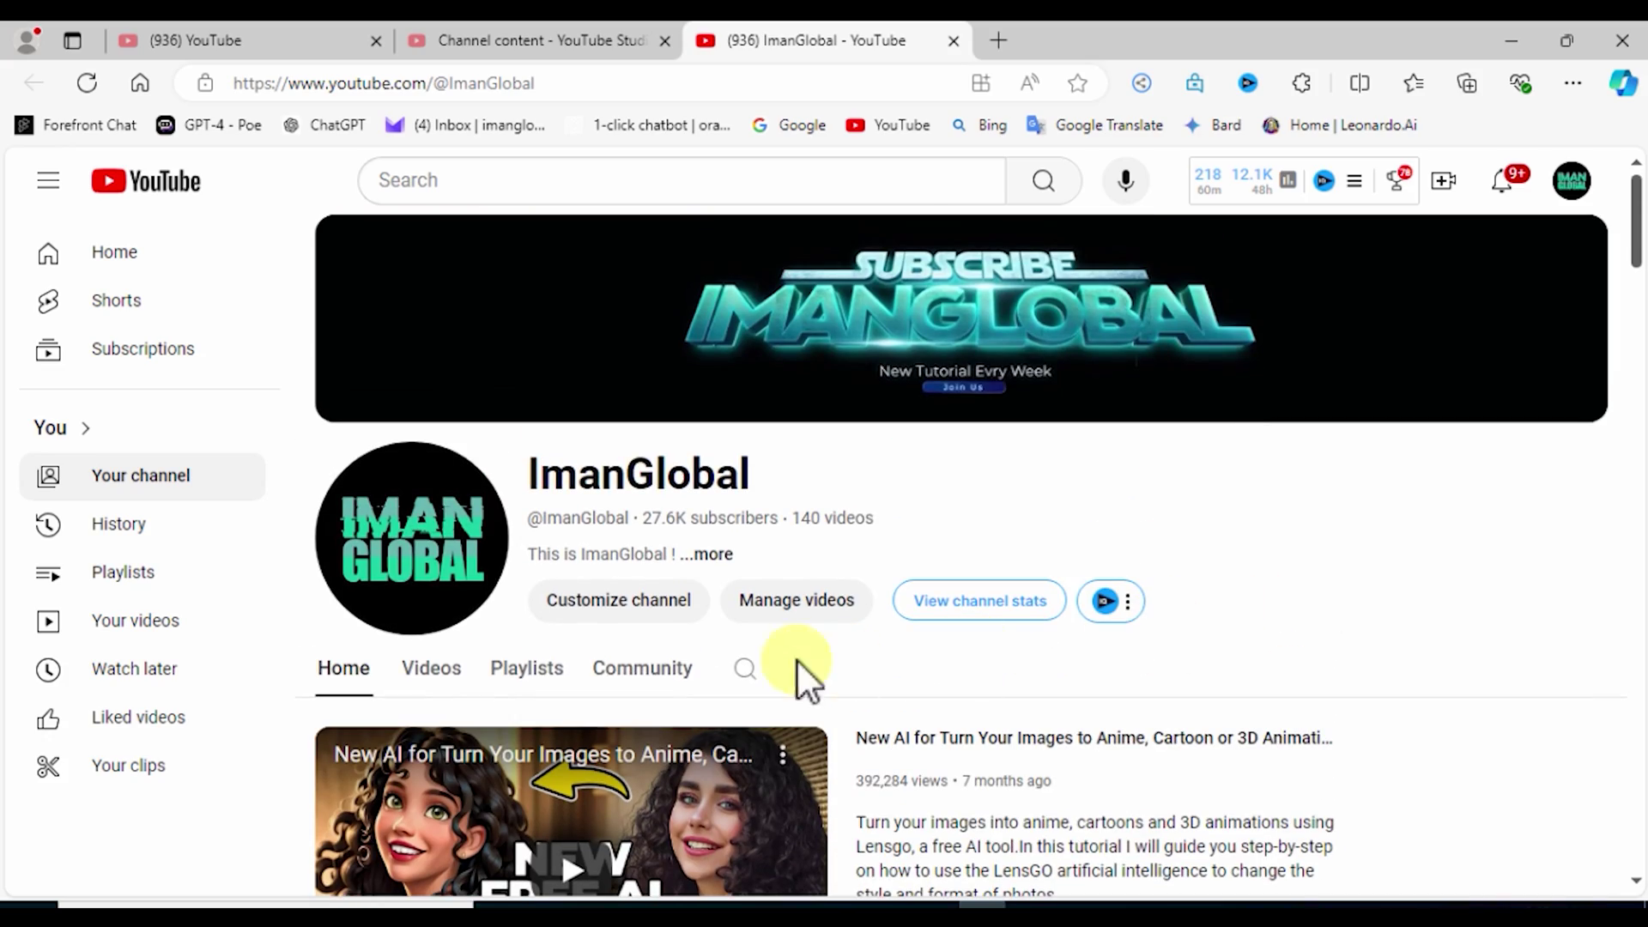
pyautogui.click(519, 661)
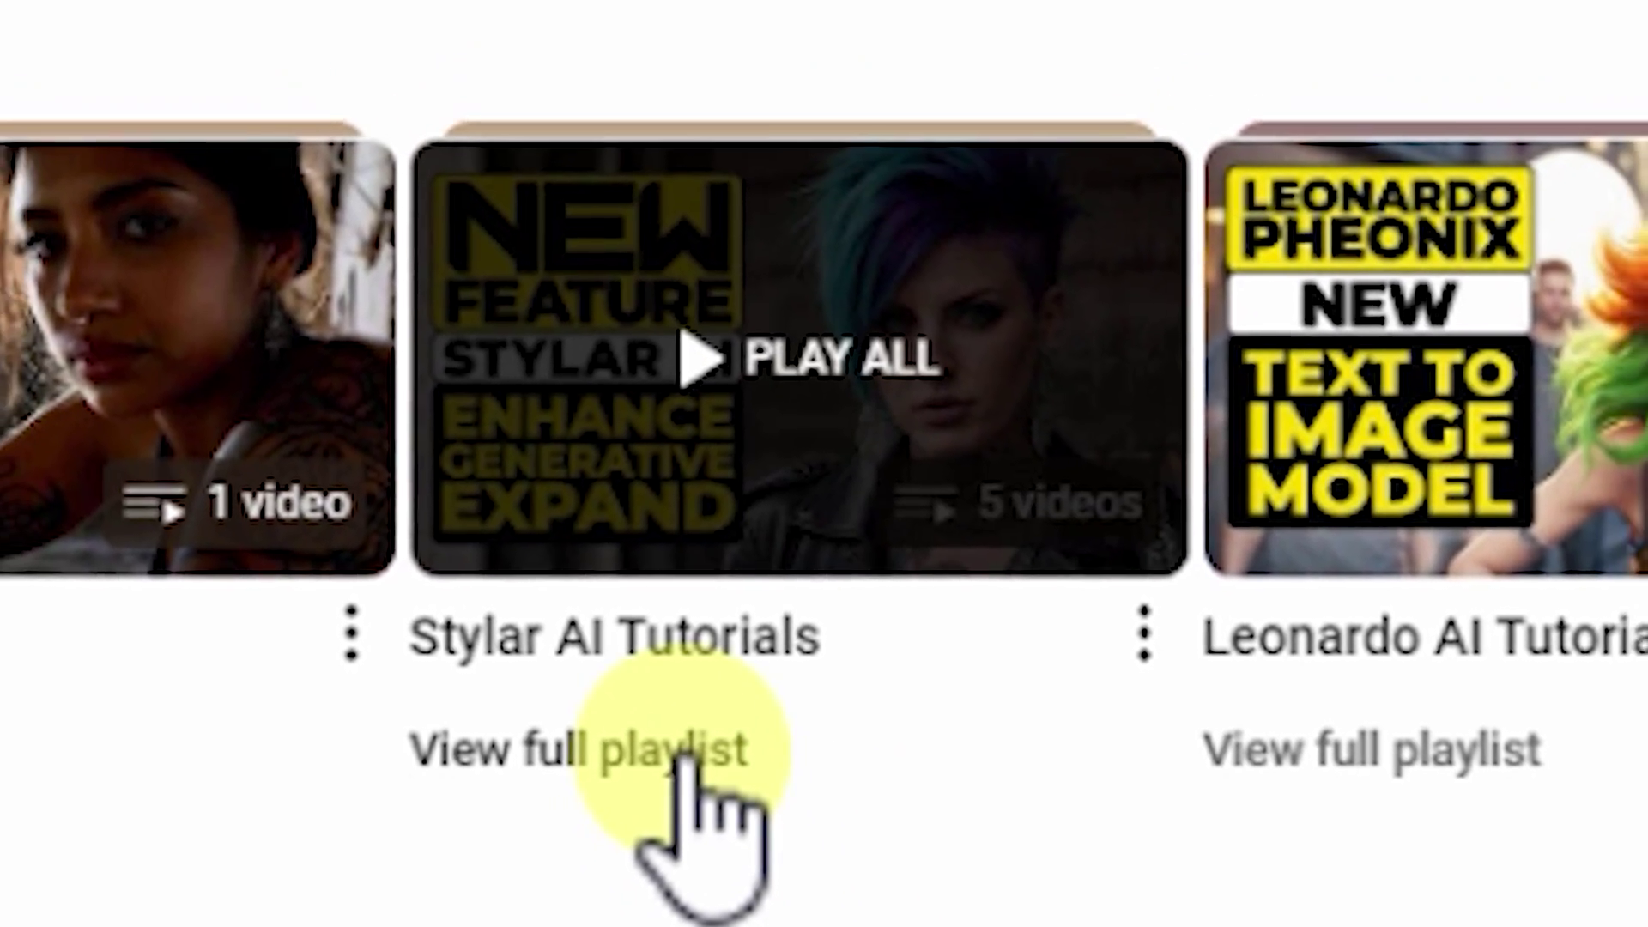
pyautogui.click(678, 750)
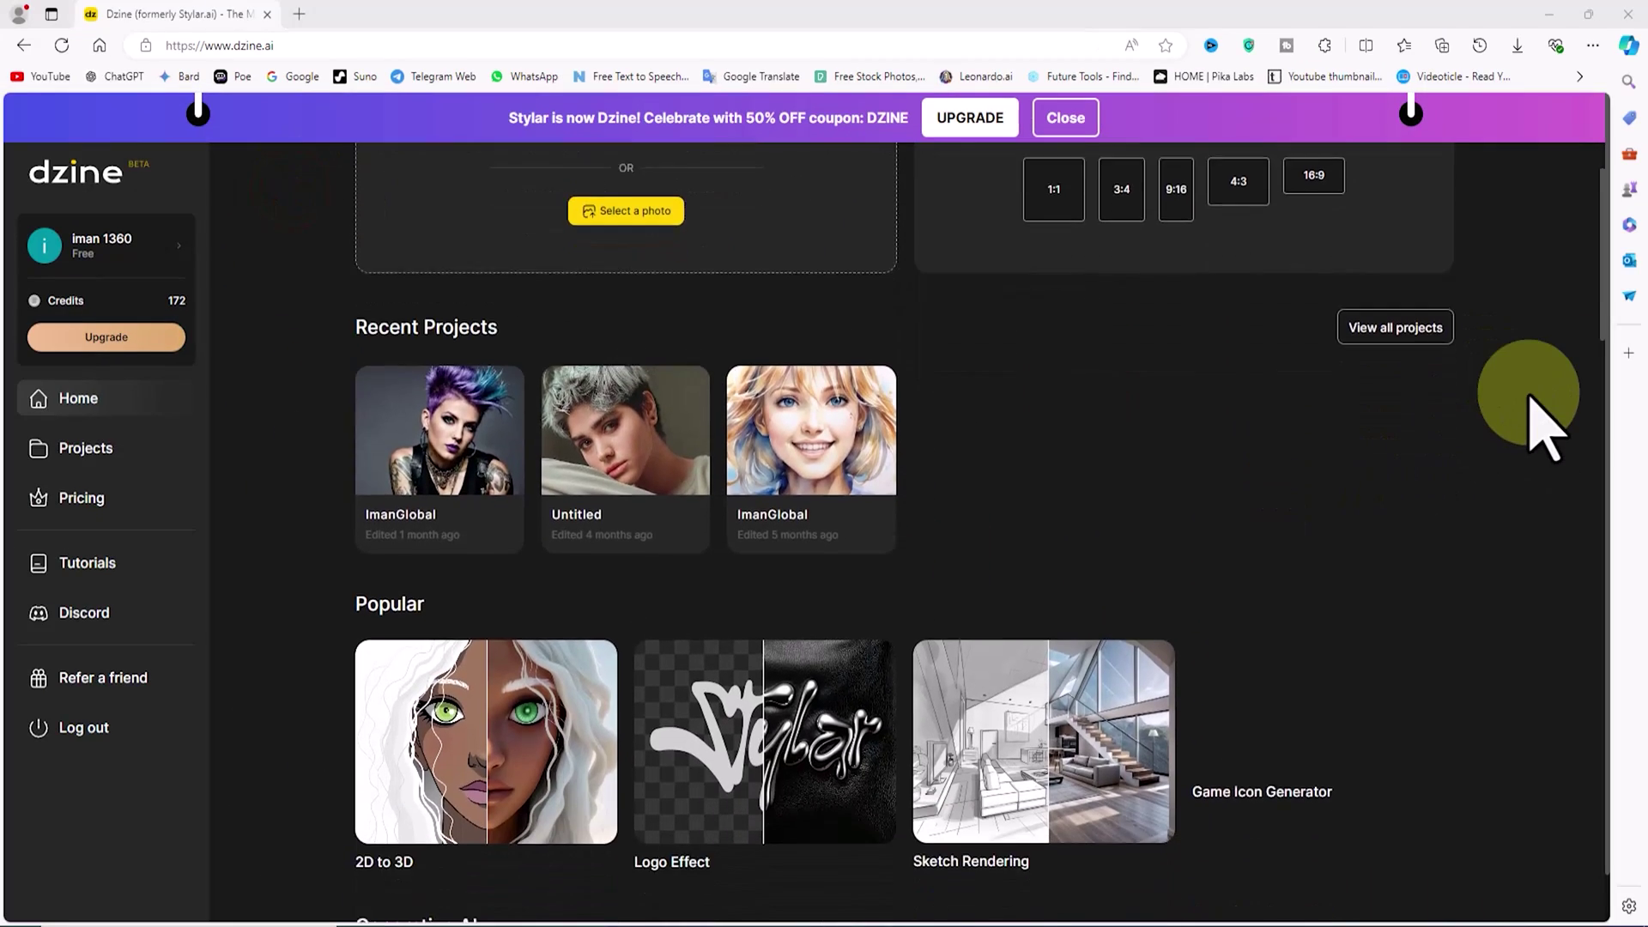
pyautogui.scroll(-3, 1541, 426)
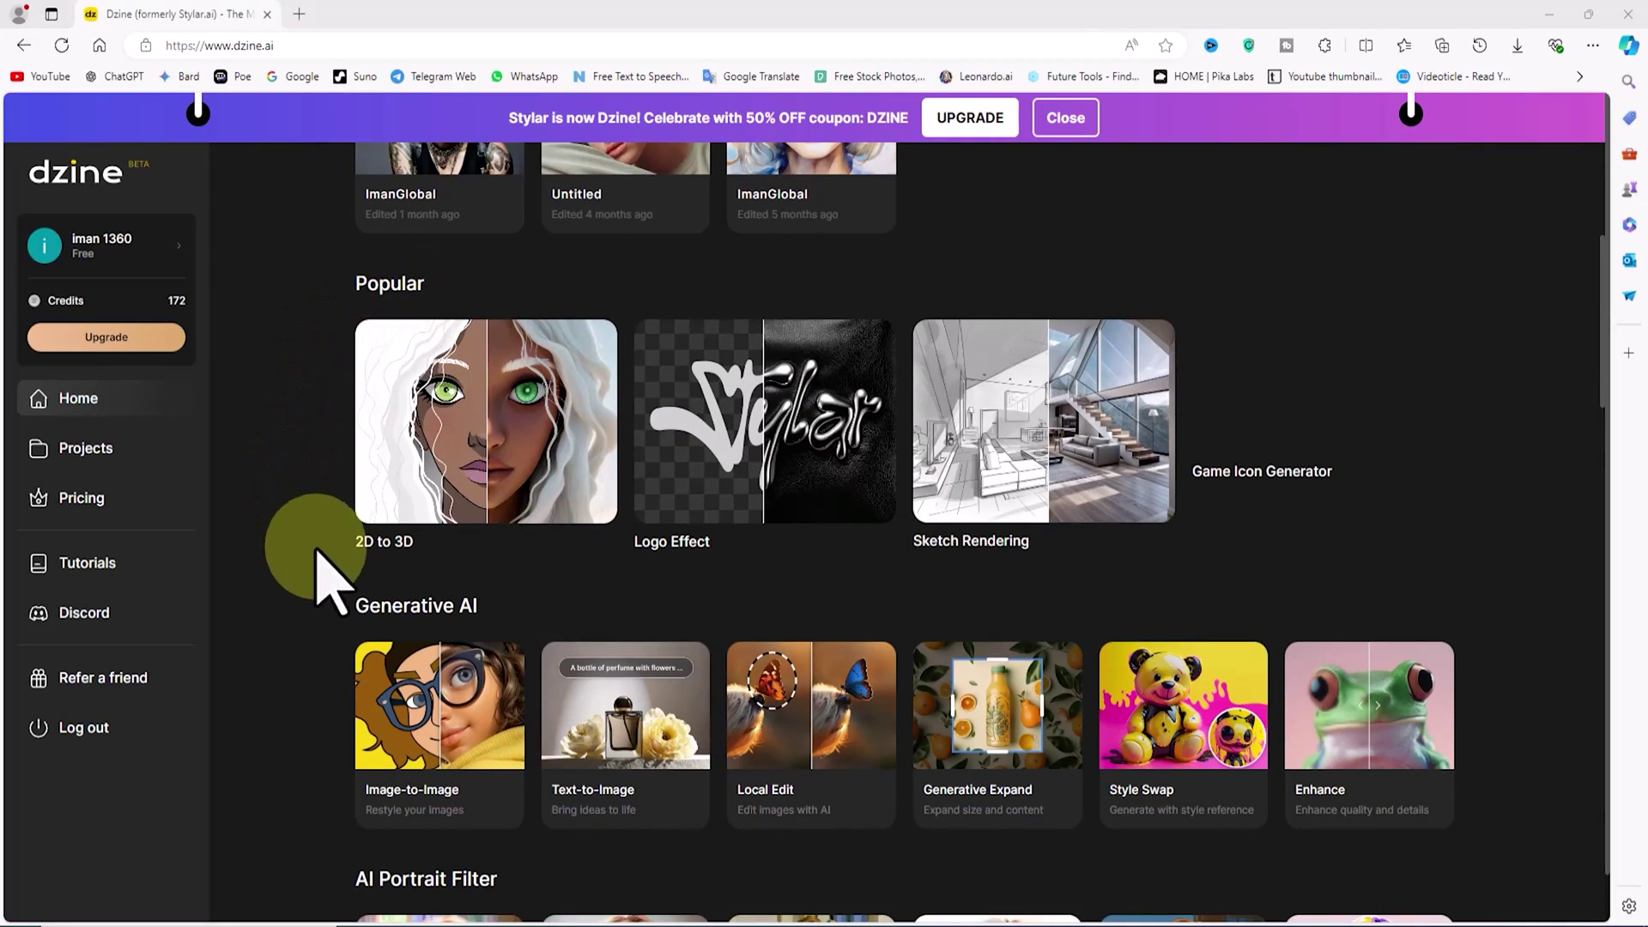
pyautogui.scroll(-2, 320, 592)
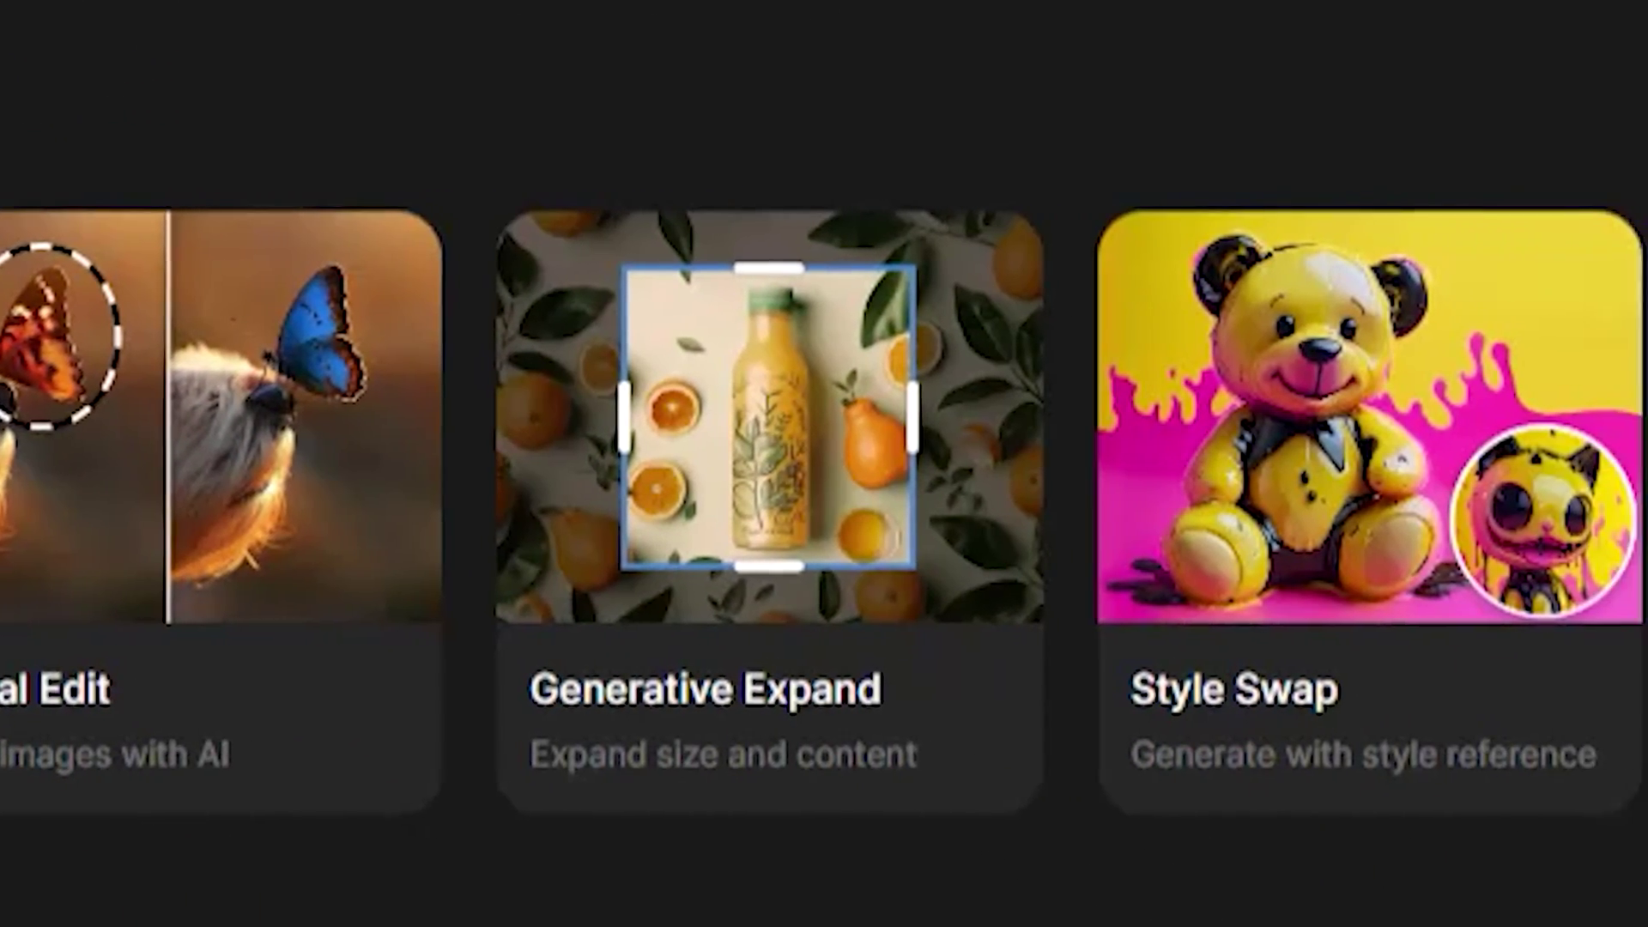
pyautogui.scroll(5, 1534, 702)
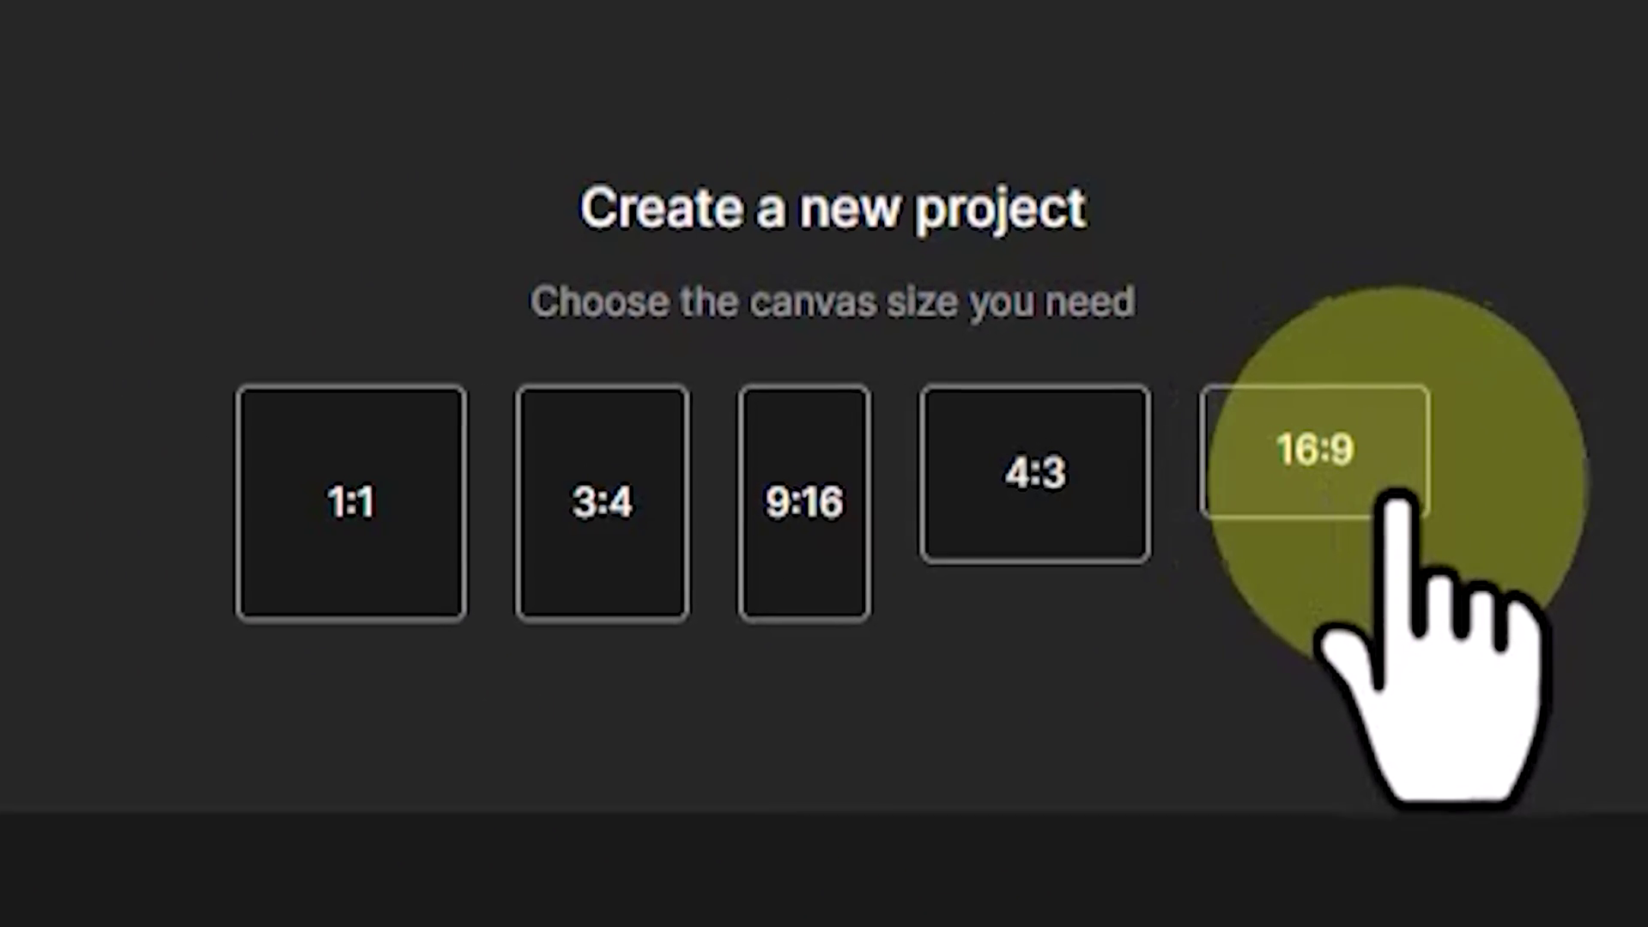
# Create a new 16:9 project at 1536 × 864 and dismiss the What's New announcement.
pyautogui.click(1331, 485)
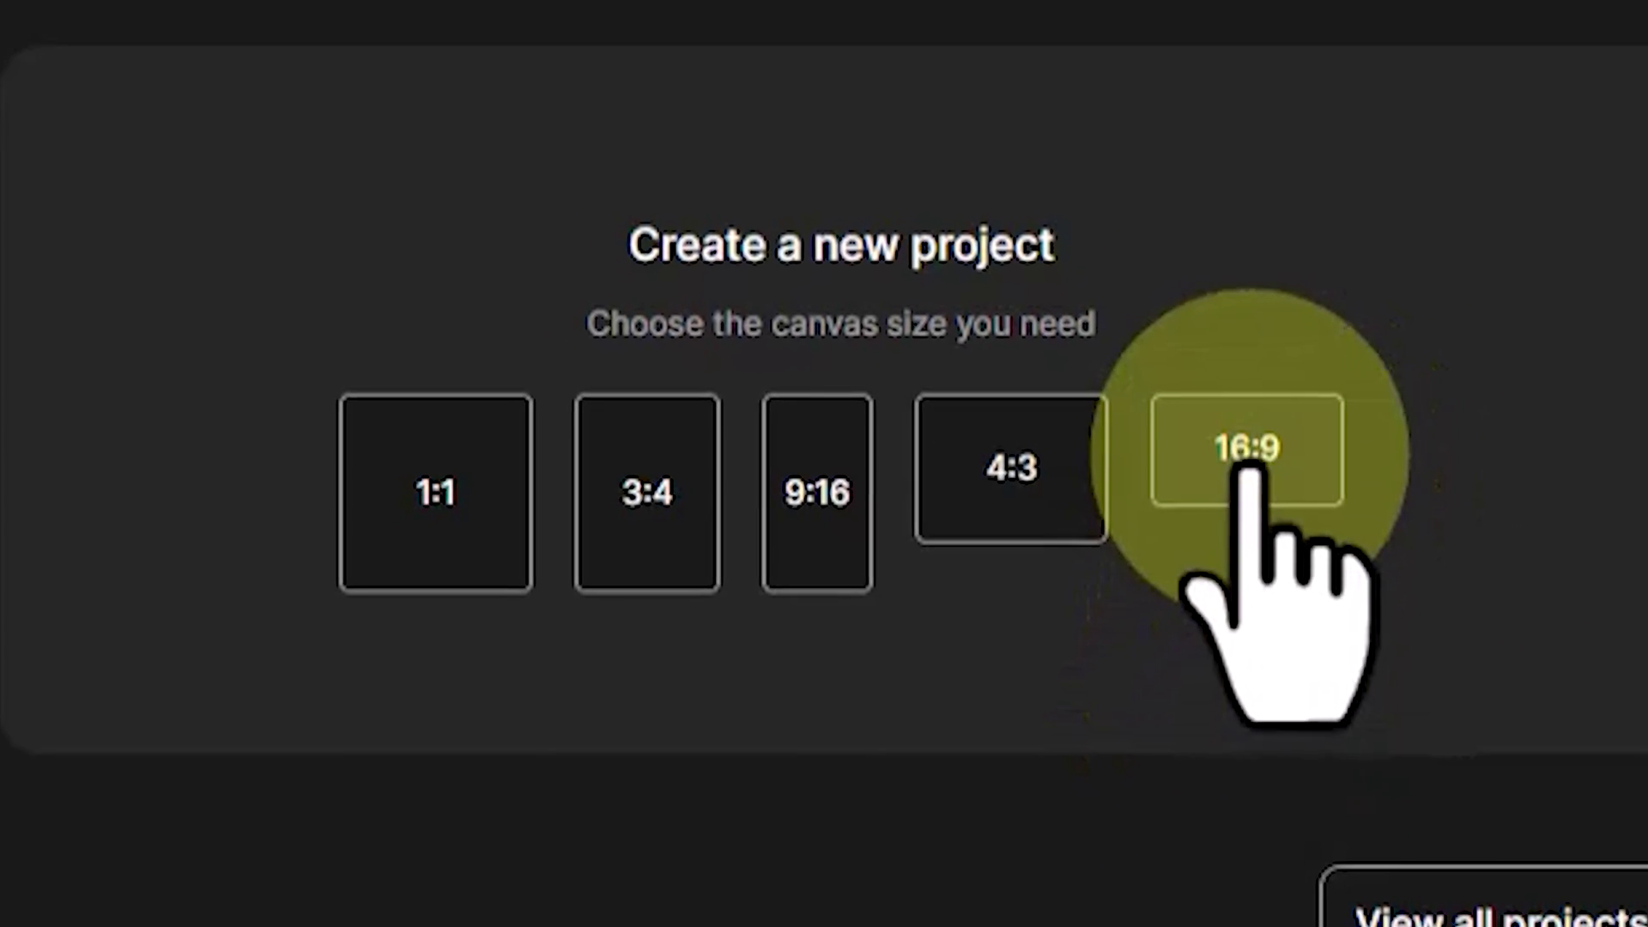
pyautogui.click(1286, 449)
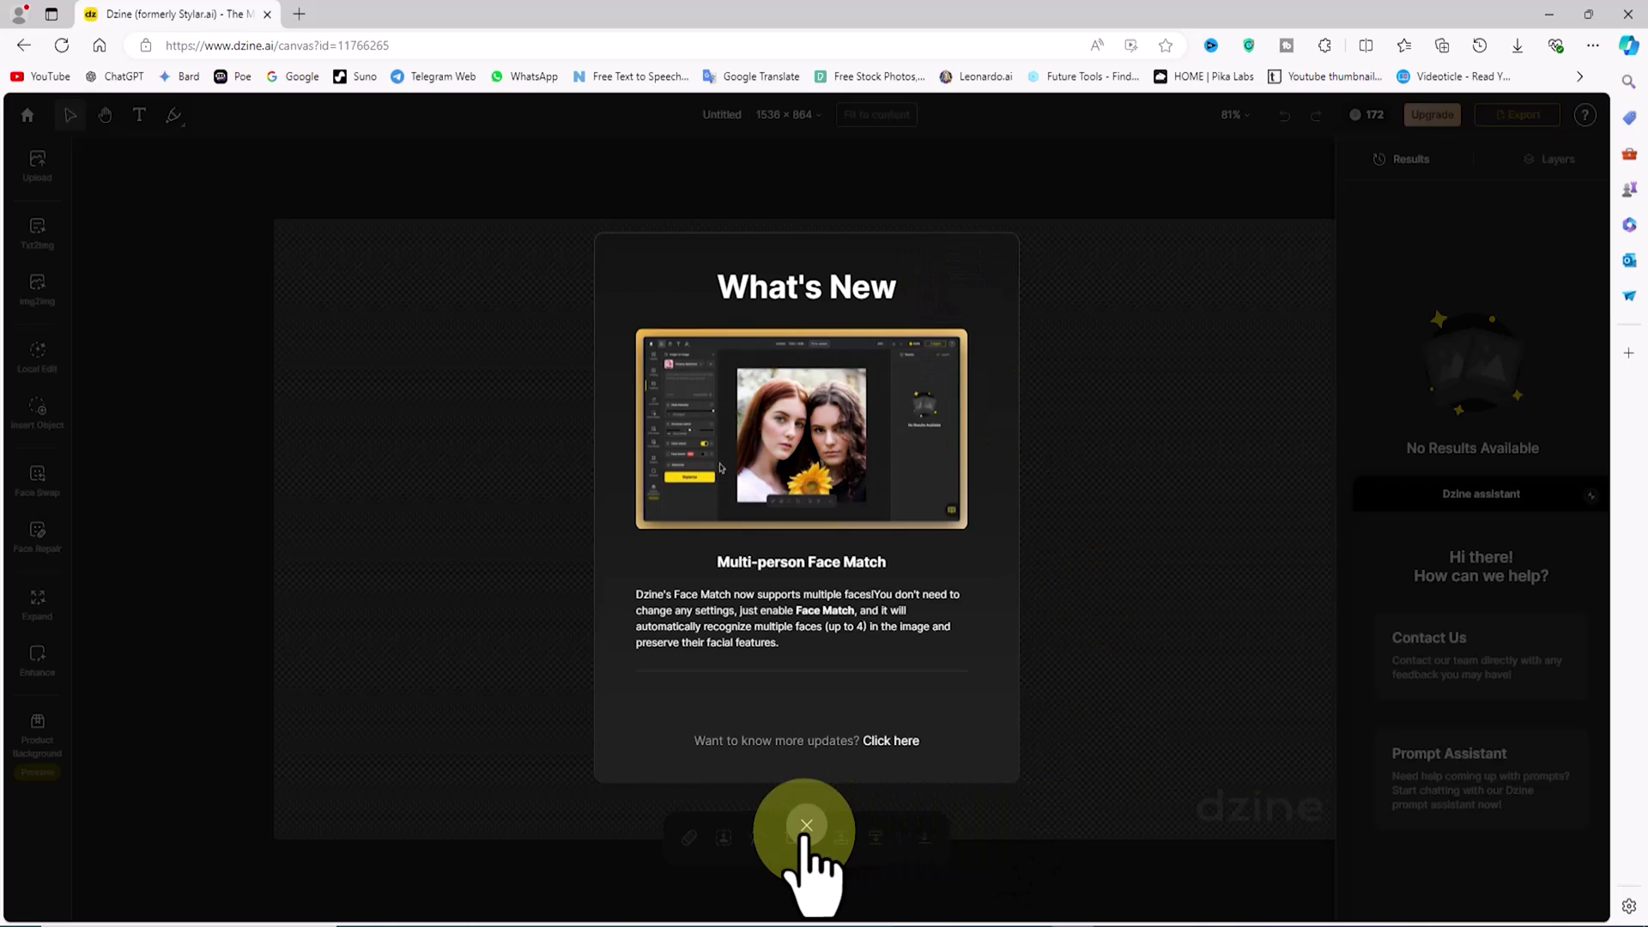
pyautogui.click(805, 828)
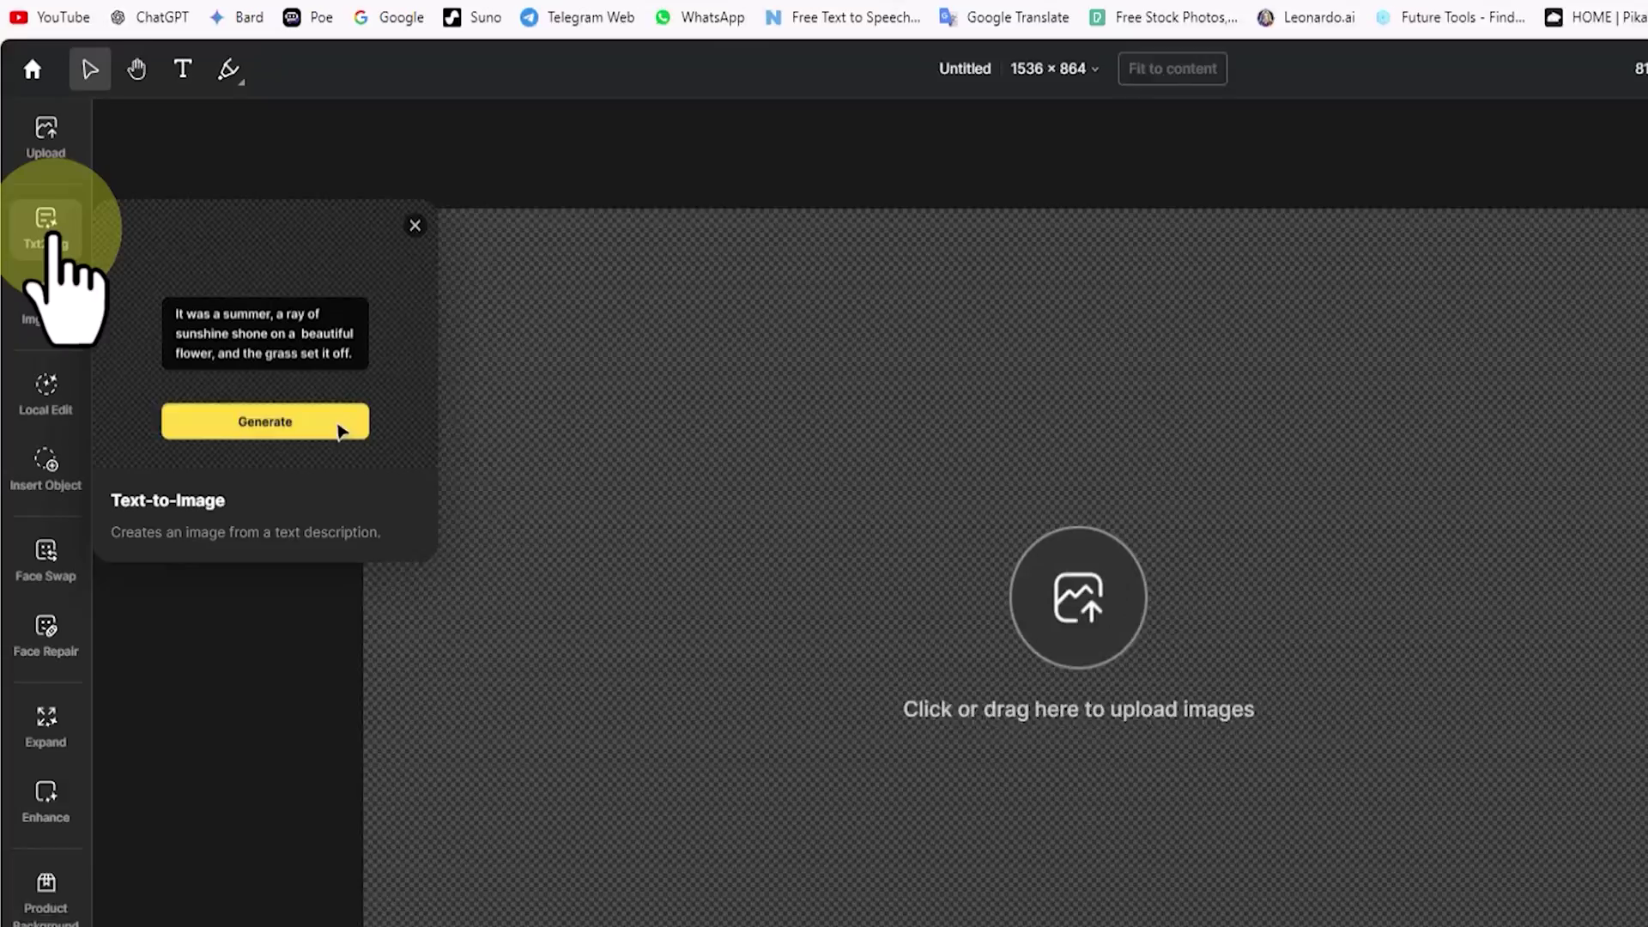
pyautogui.moveTo(39, 292)
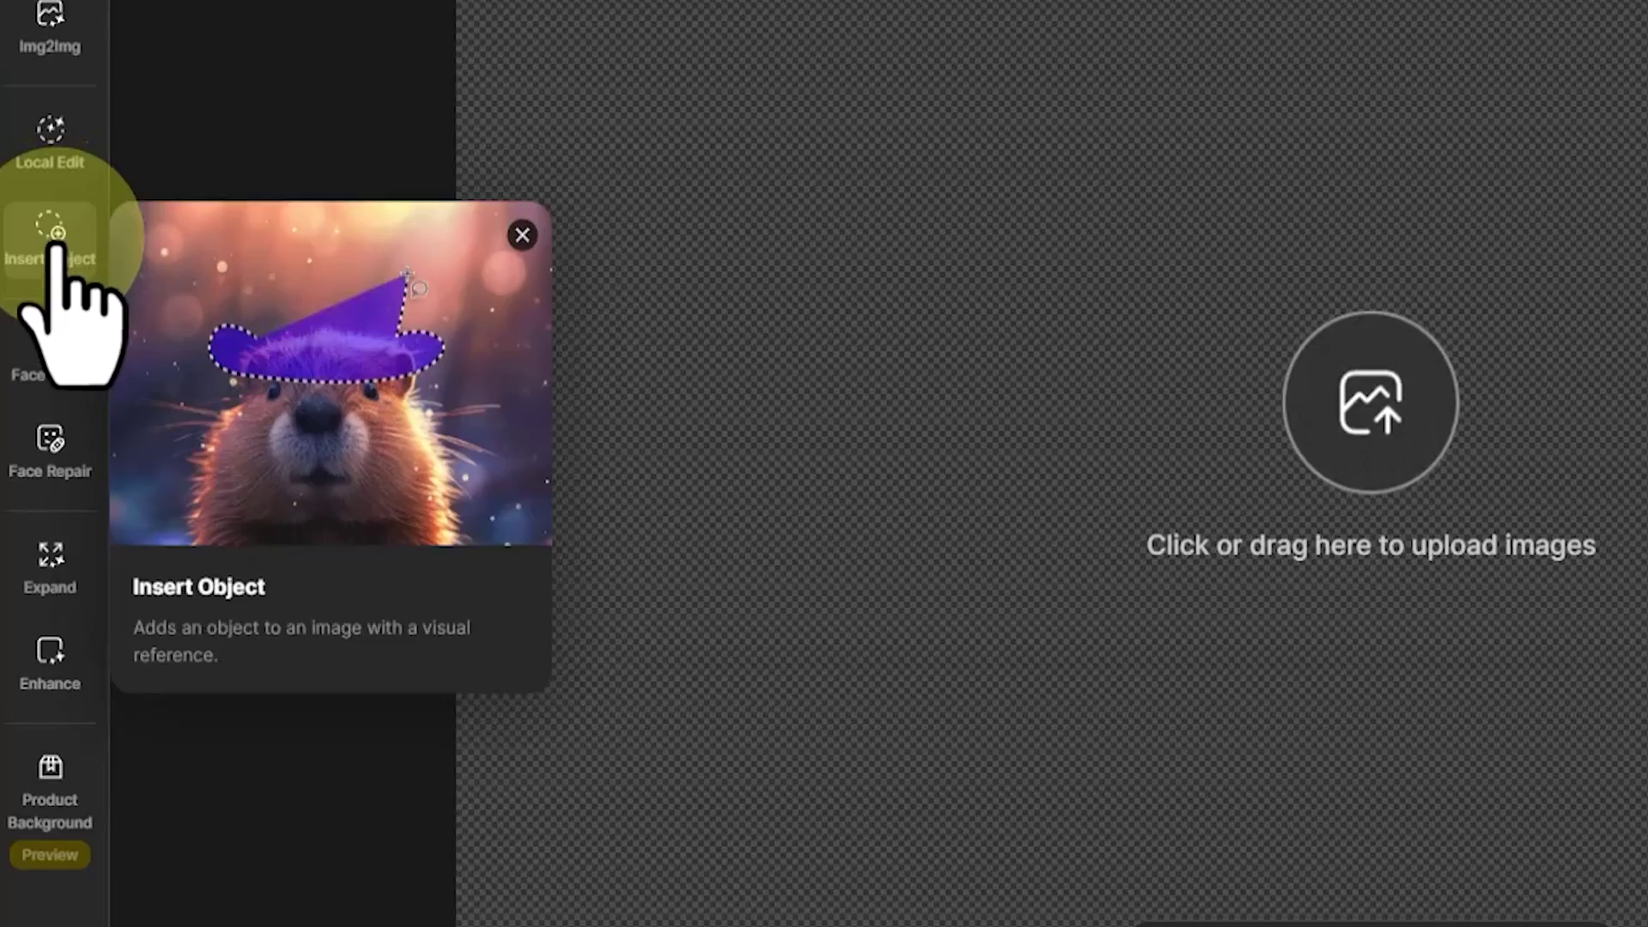
pyautogui.moveTo(57, 515)
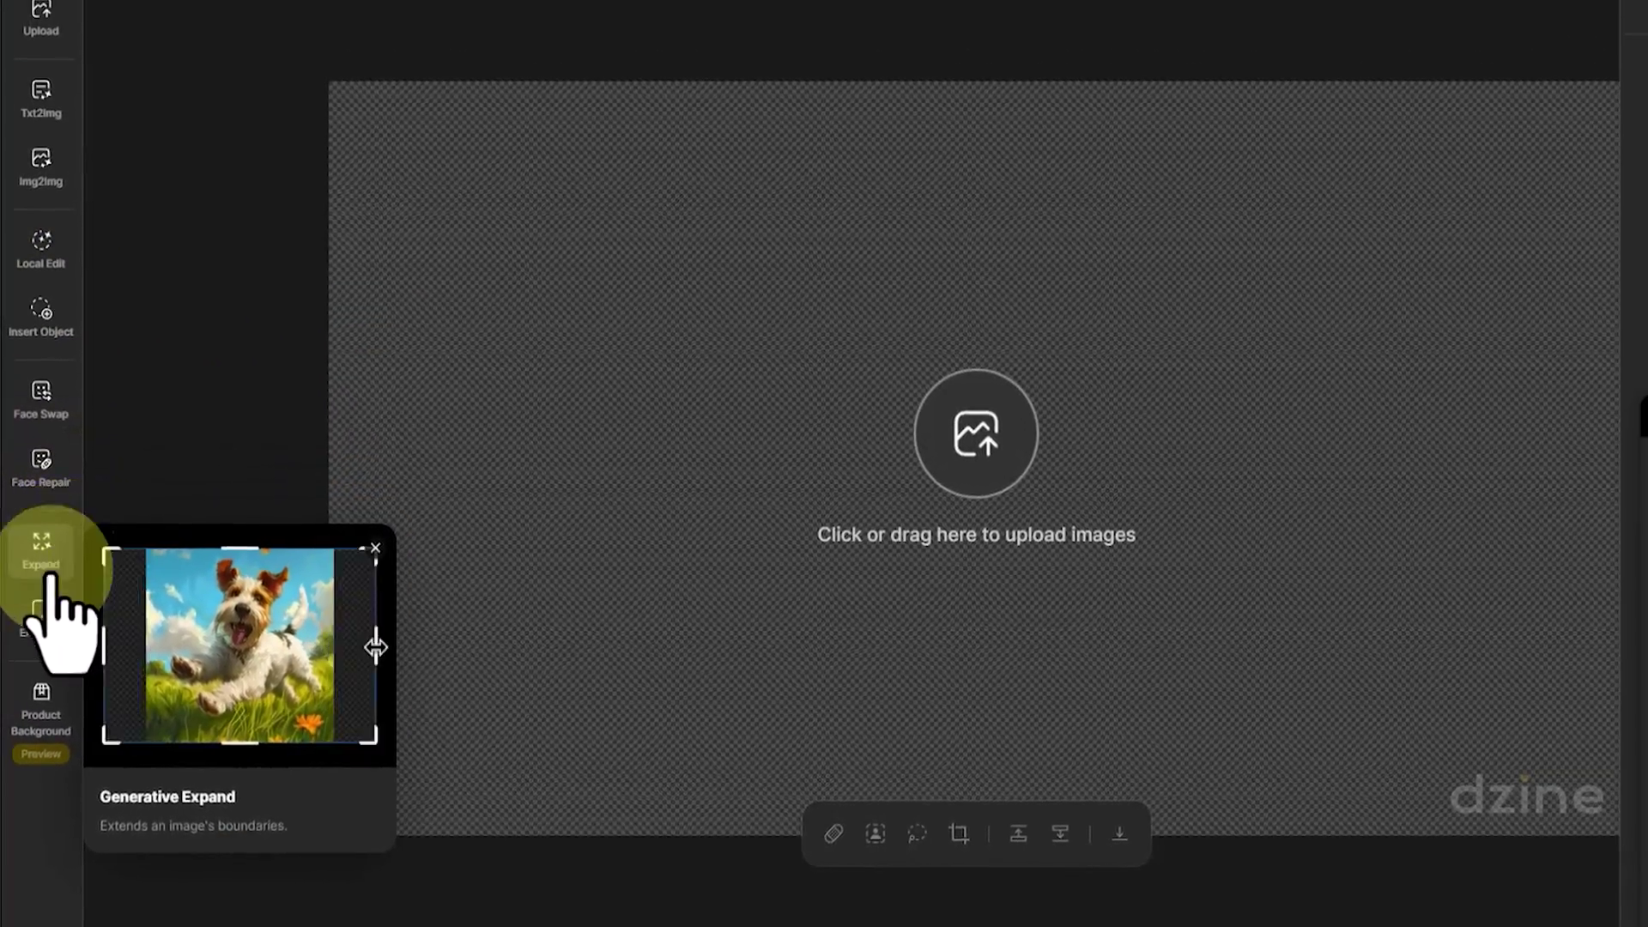
pyautogui.moveTo(51, 607)
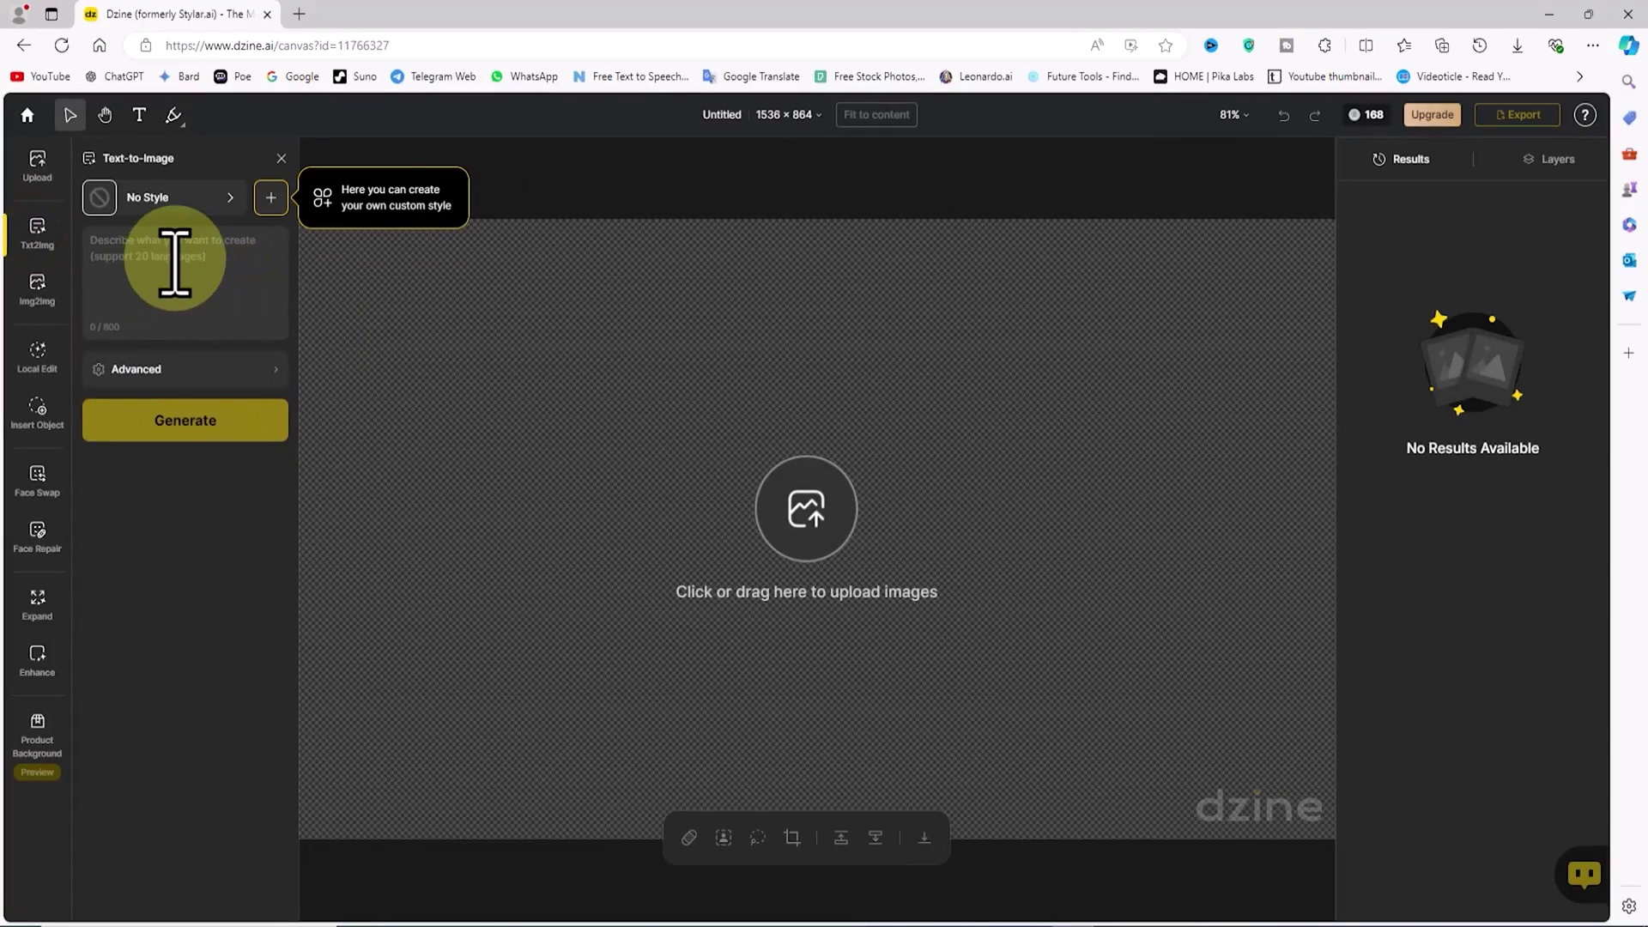
# Prompt a cheerful punk-haired girl on a rainy street, choose the Realistic style, and generate.
pyautogui.click(175, 261)
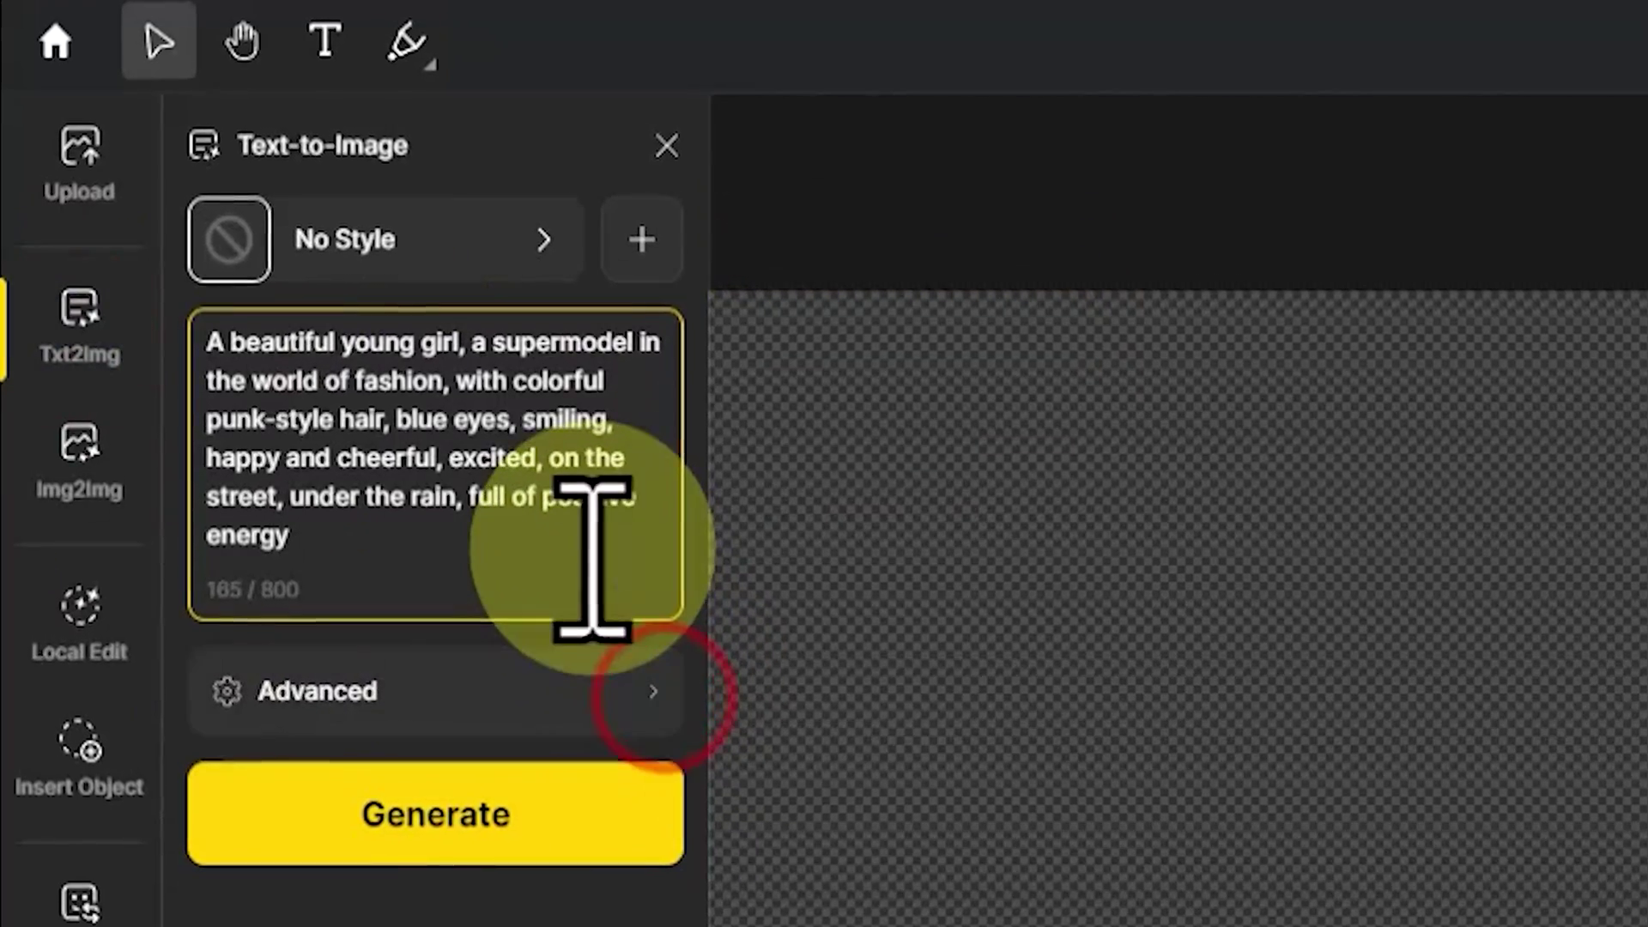
pyautogui.click(558, 251)
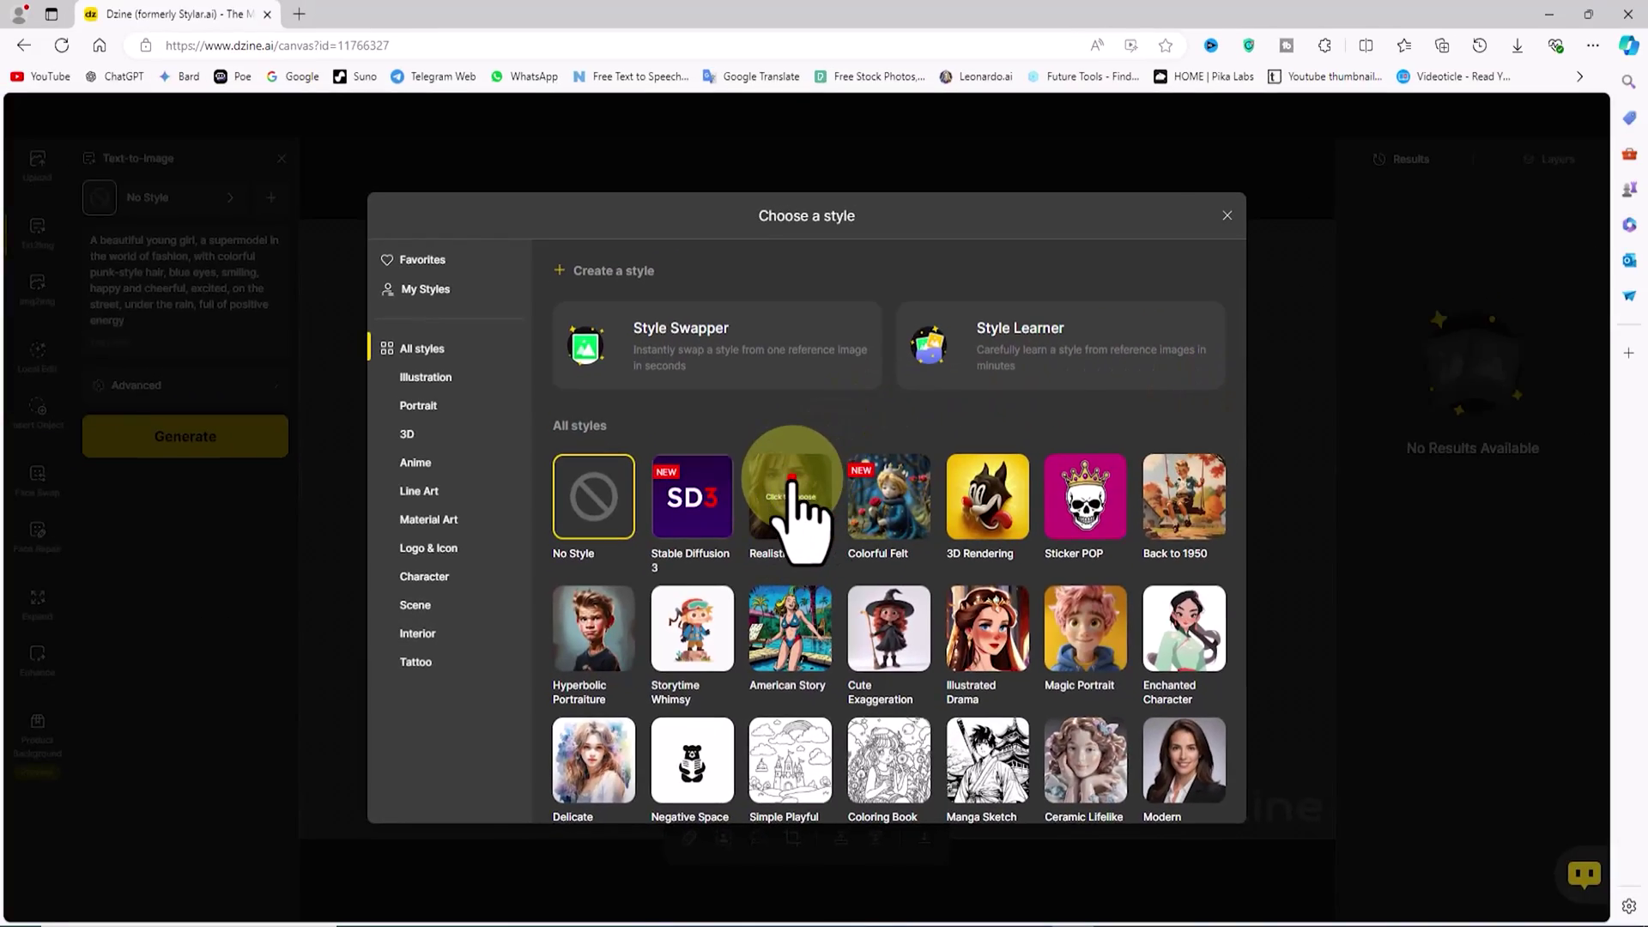
pyautogui.click(790, 493)
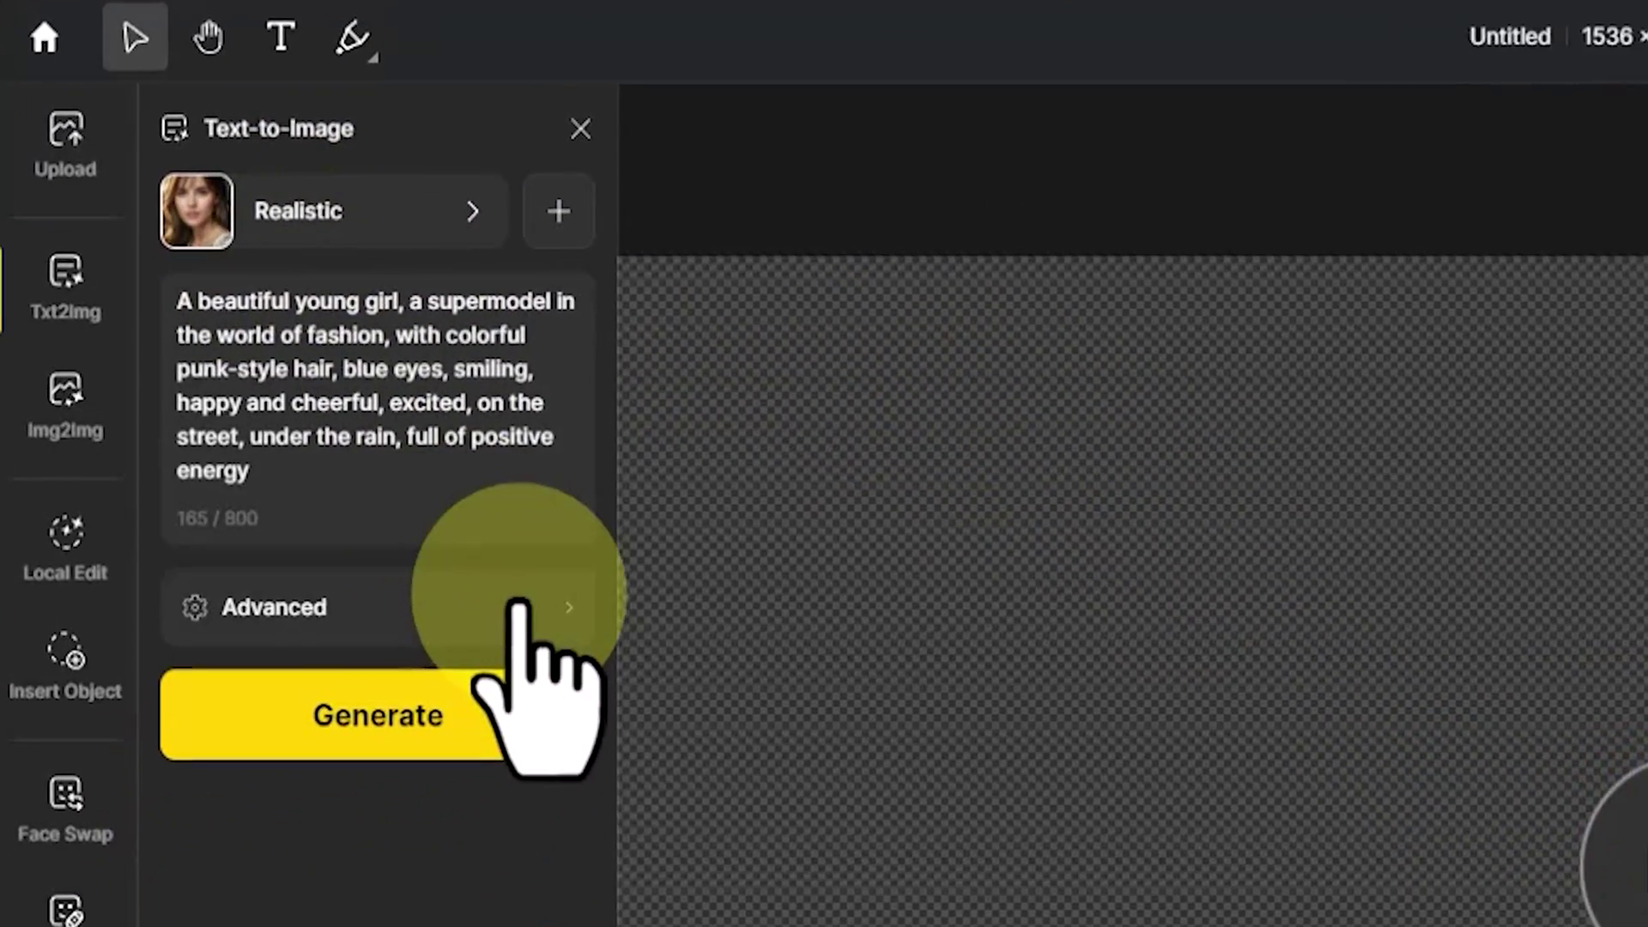
pyautogui.click(252, 380)
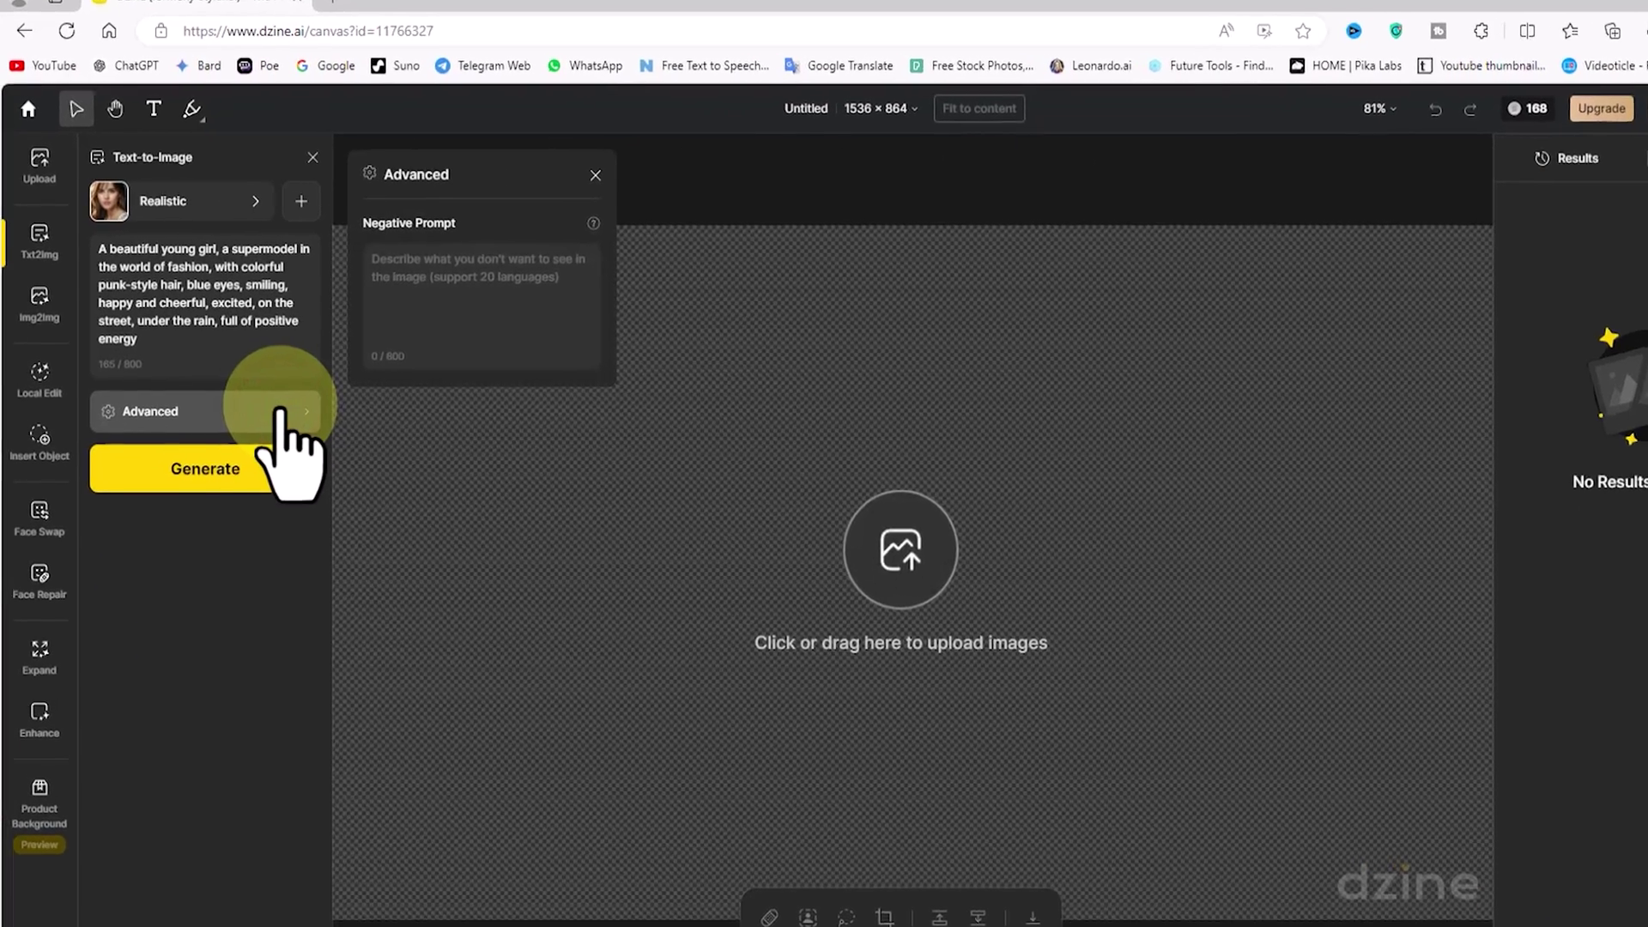
pyautogui.click(261, 385)
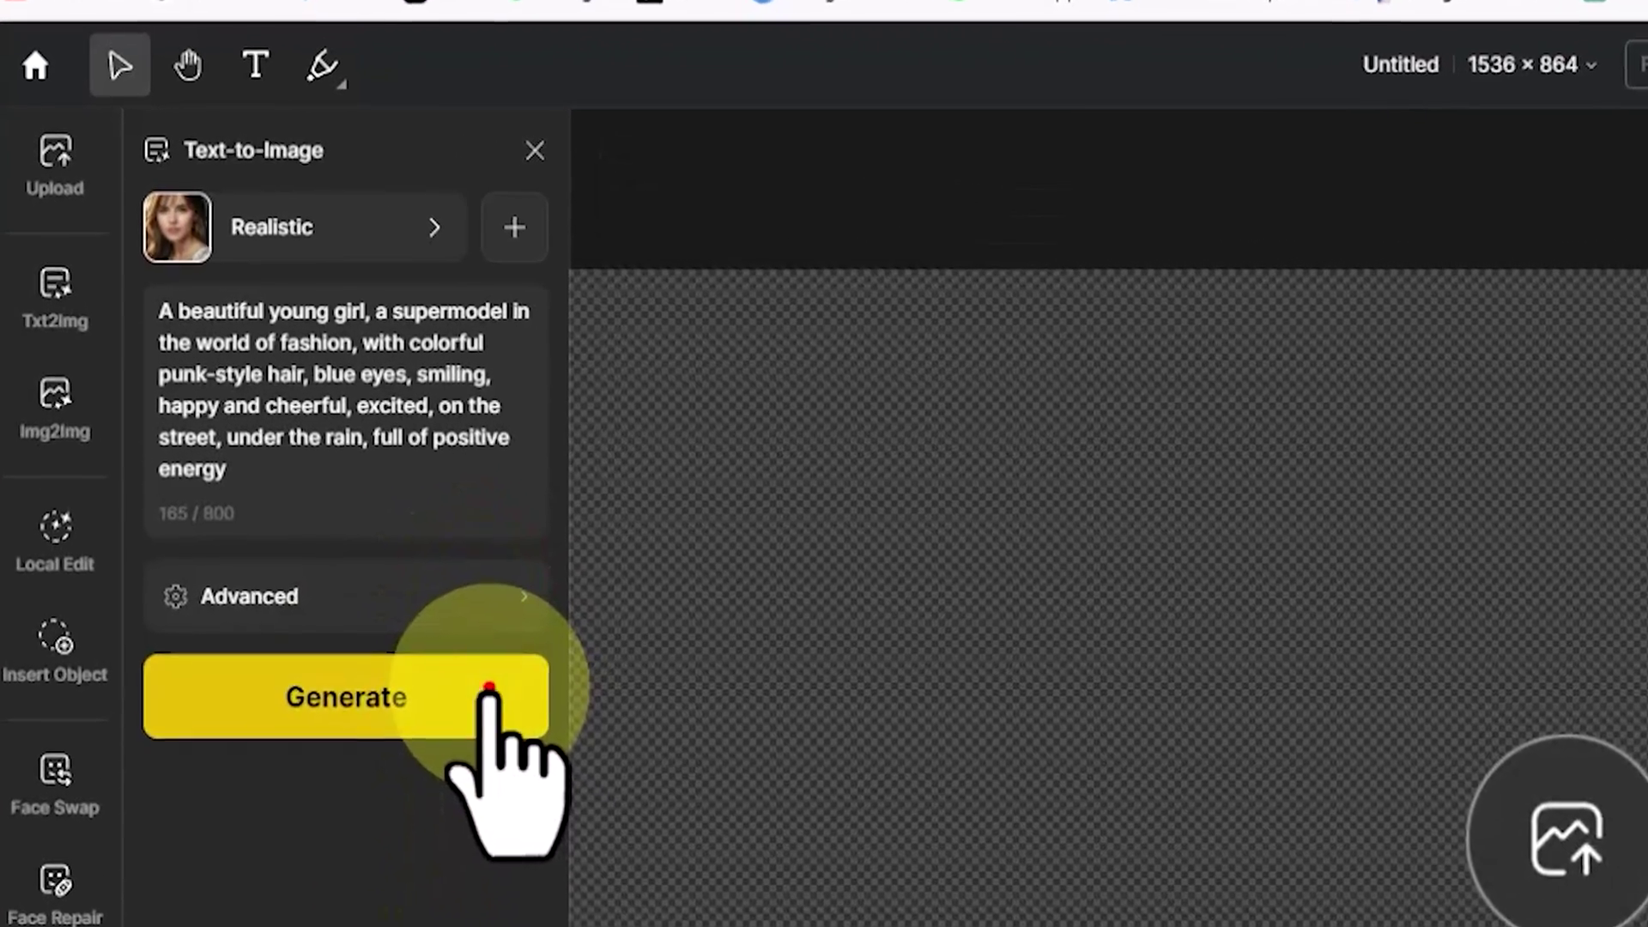
pyautogui.click(438, 640)
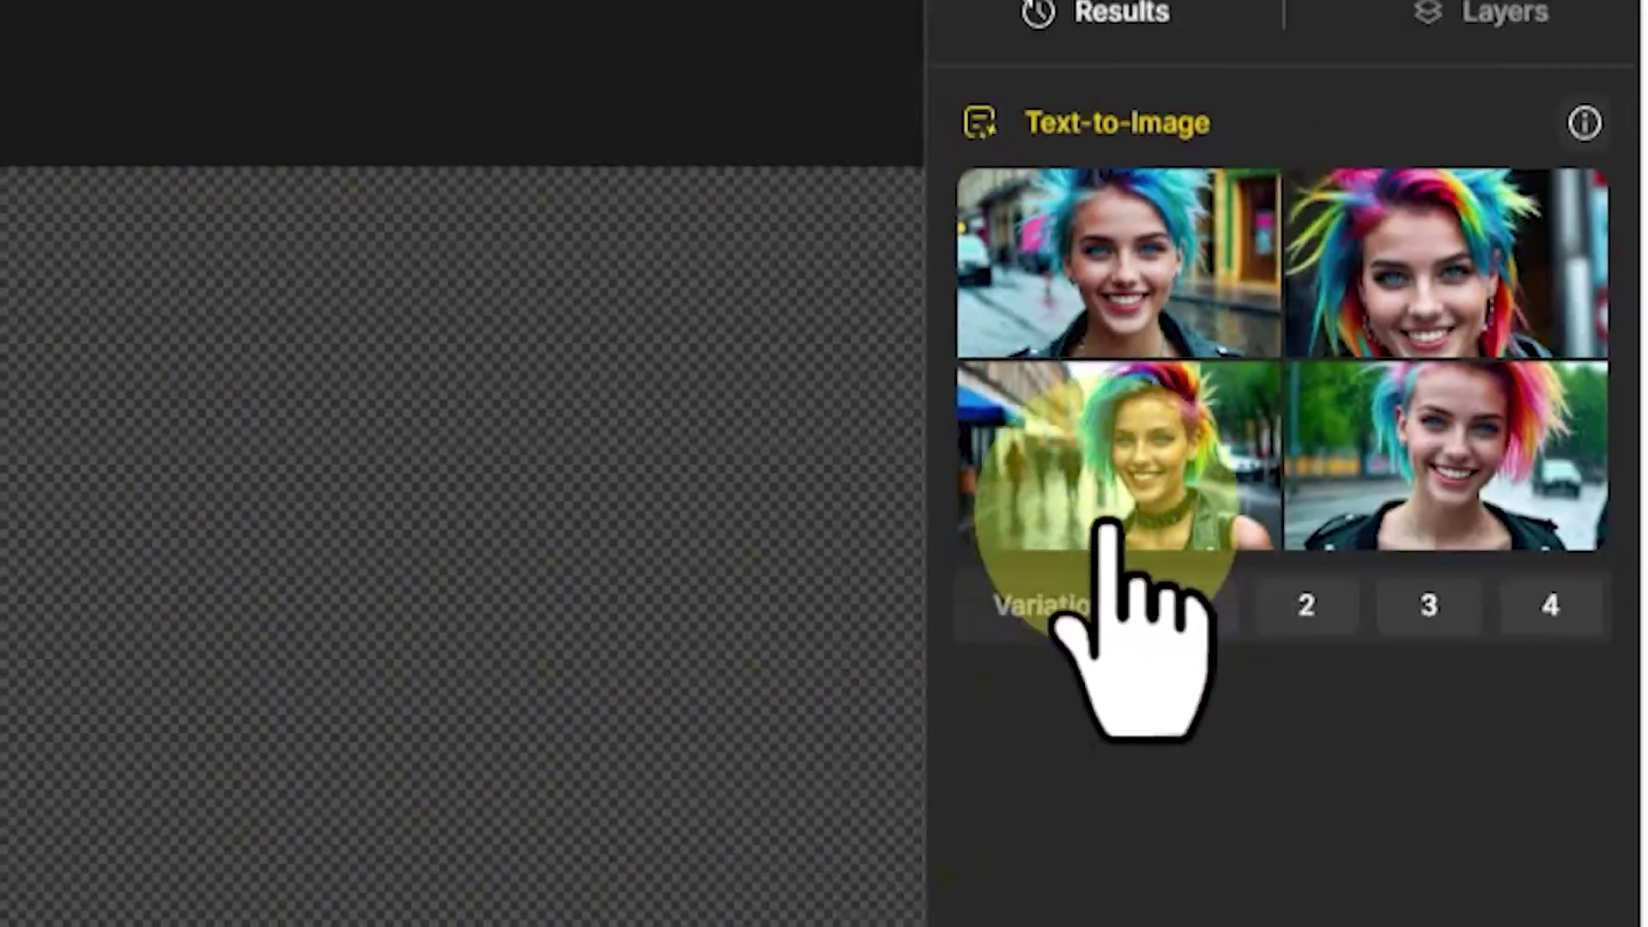
# Place the bottom-left result, the girl in a studded choker, on the canvas.
pyautogui.doubleClick(1108, 528)
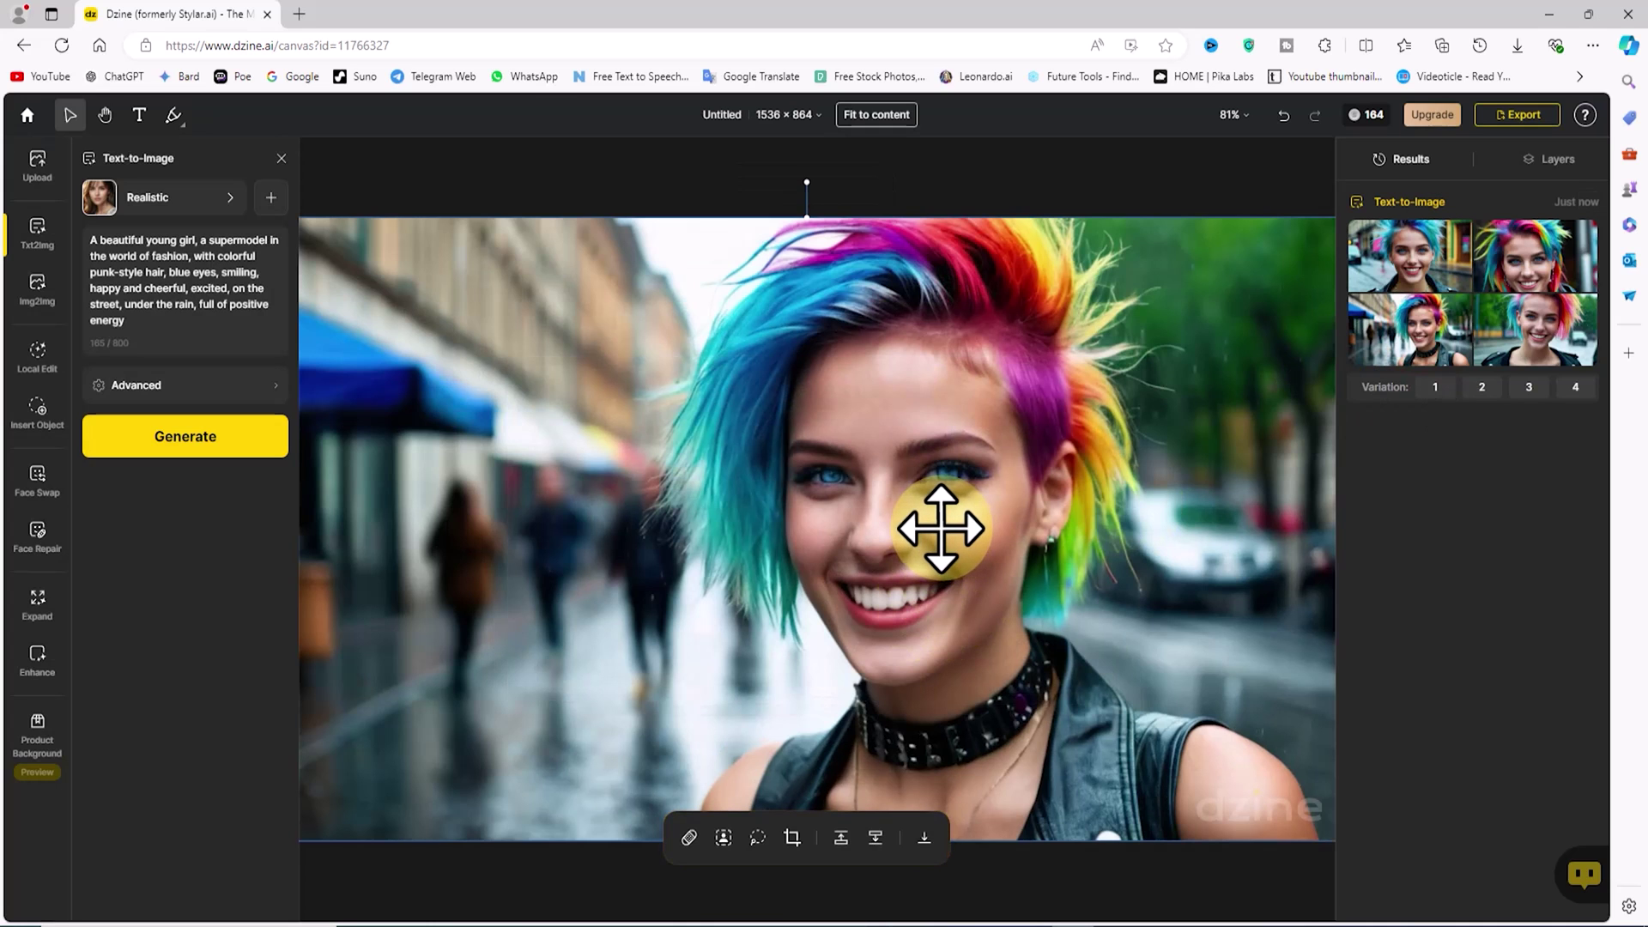
pyautogui.moveTo(17, 657)
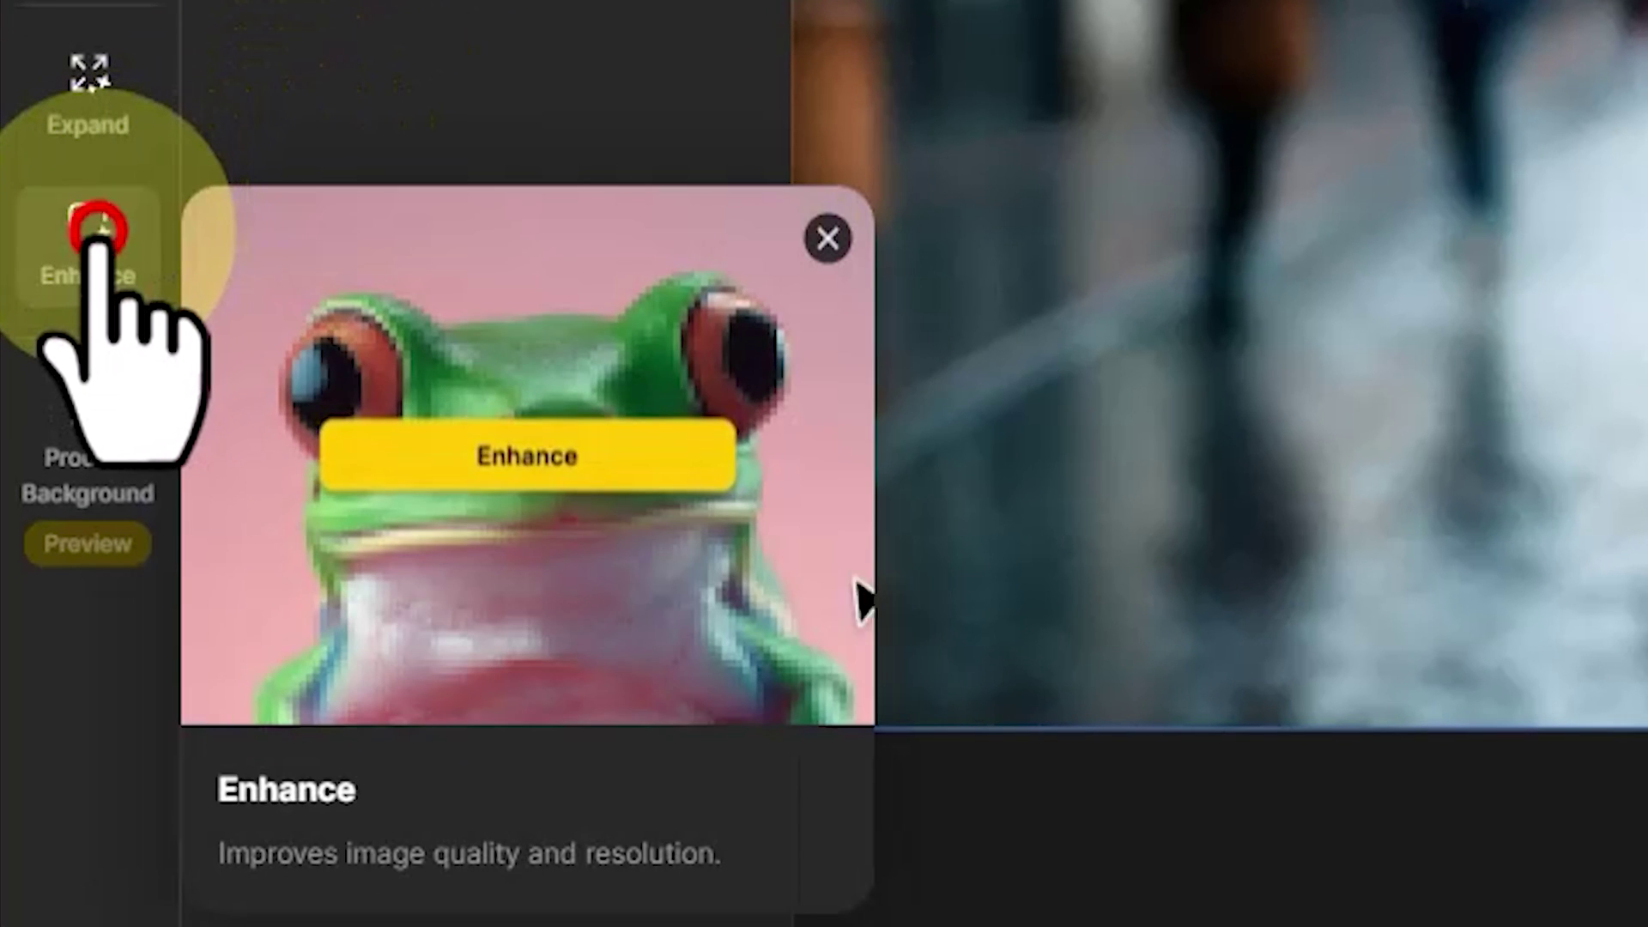
# Enhance the canvas image with Strength set to High.
pyautogui.click(97, 230)
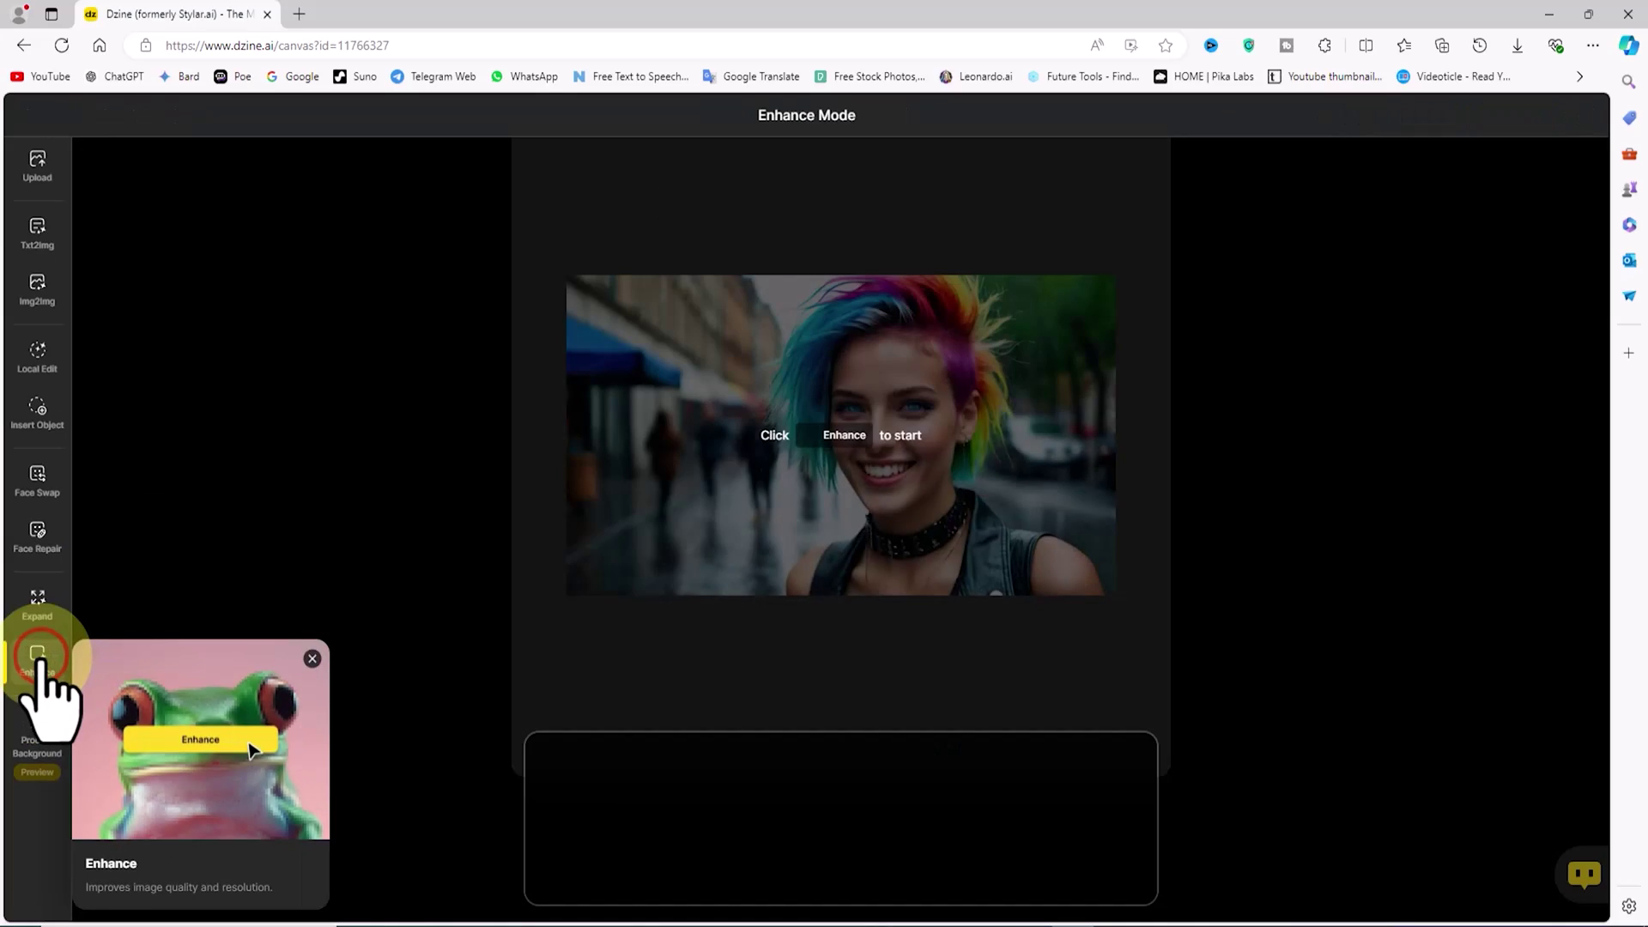
pyautogui.moveTo(695, 714)
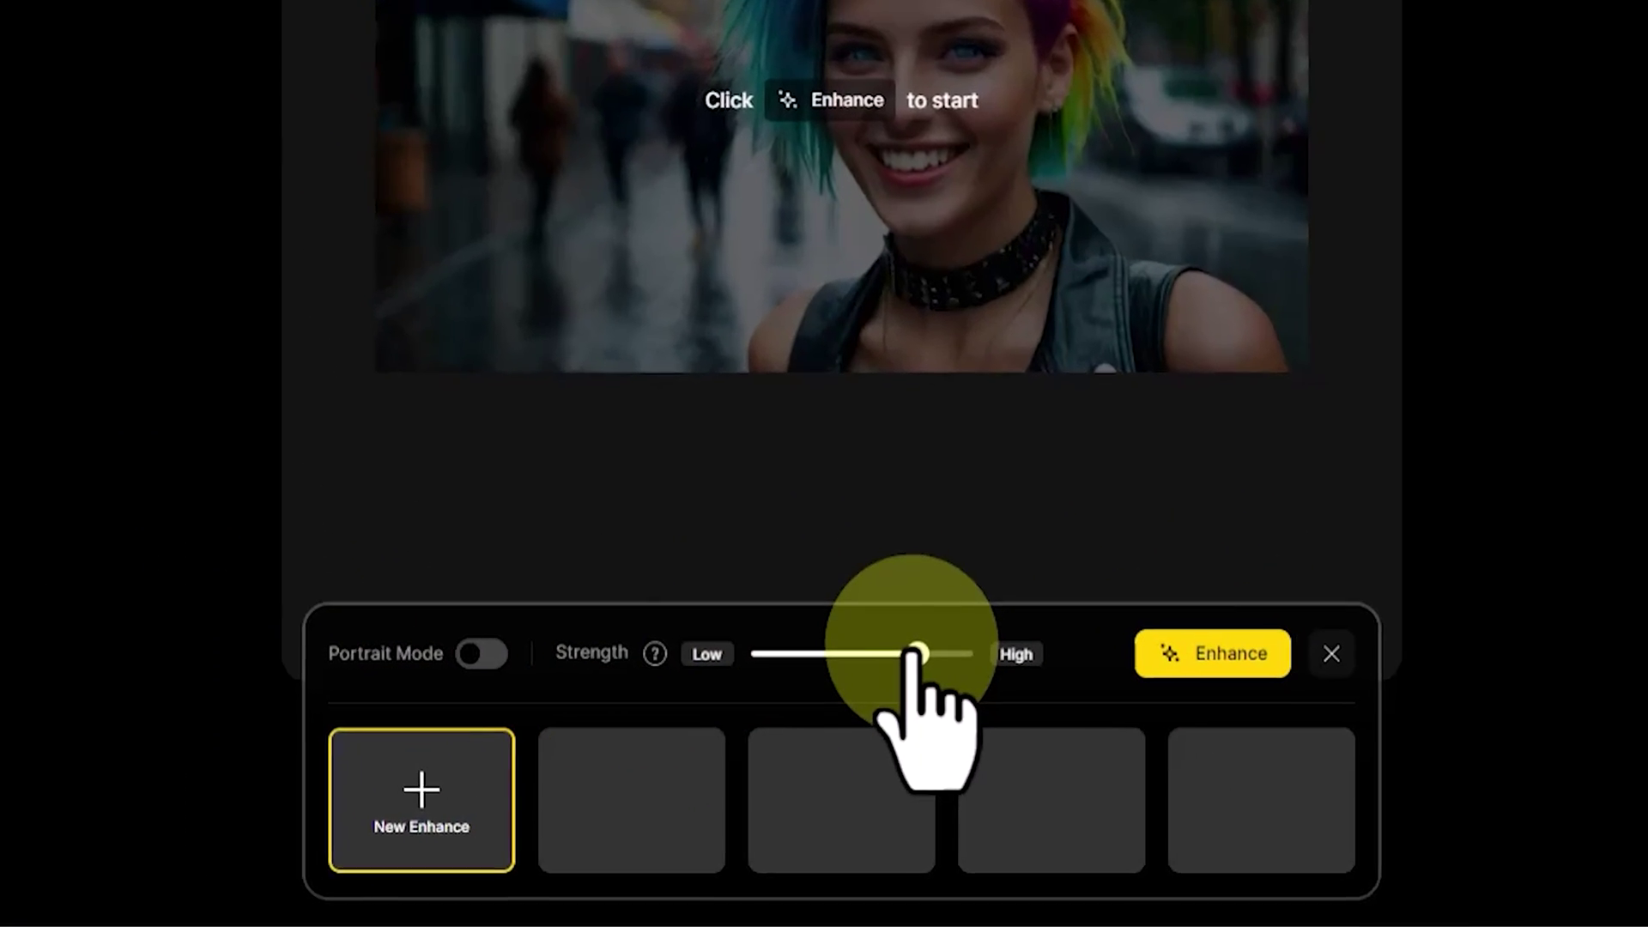
pyautogui.moveTo(899, 713); pyautogui.dragTo(943, 715)
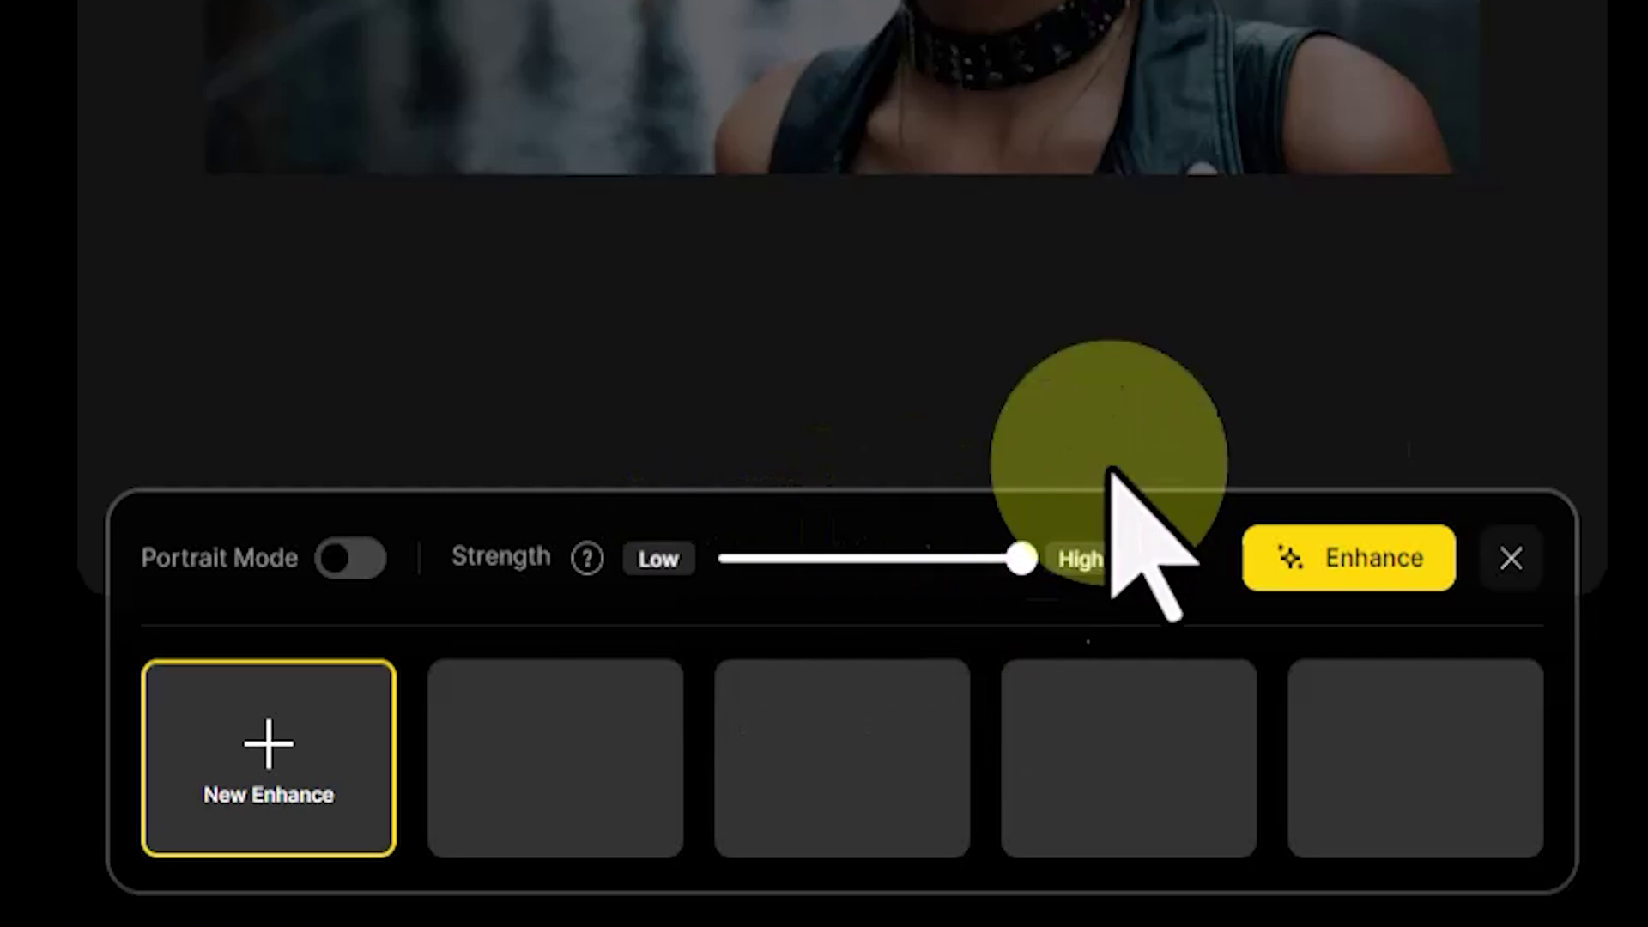
pyautogui.click(1329, 556)
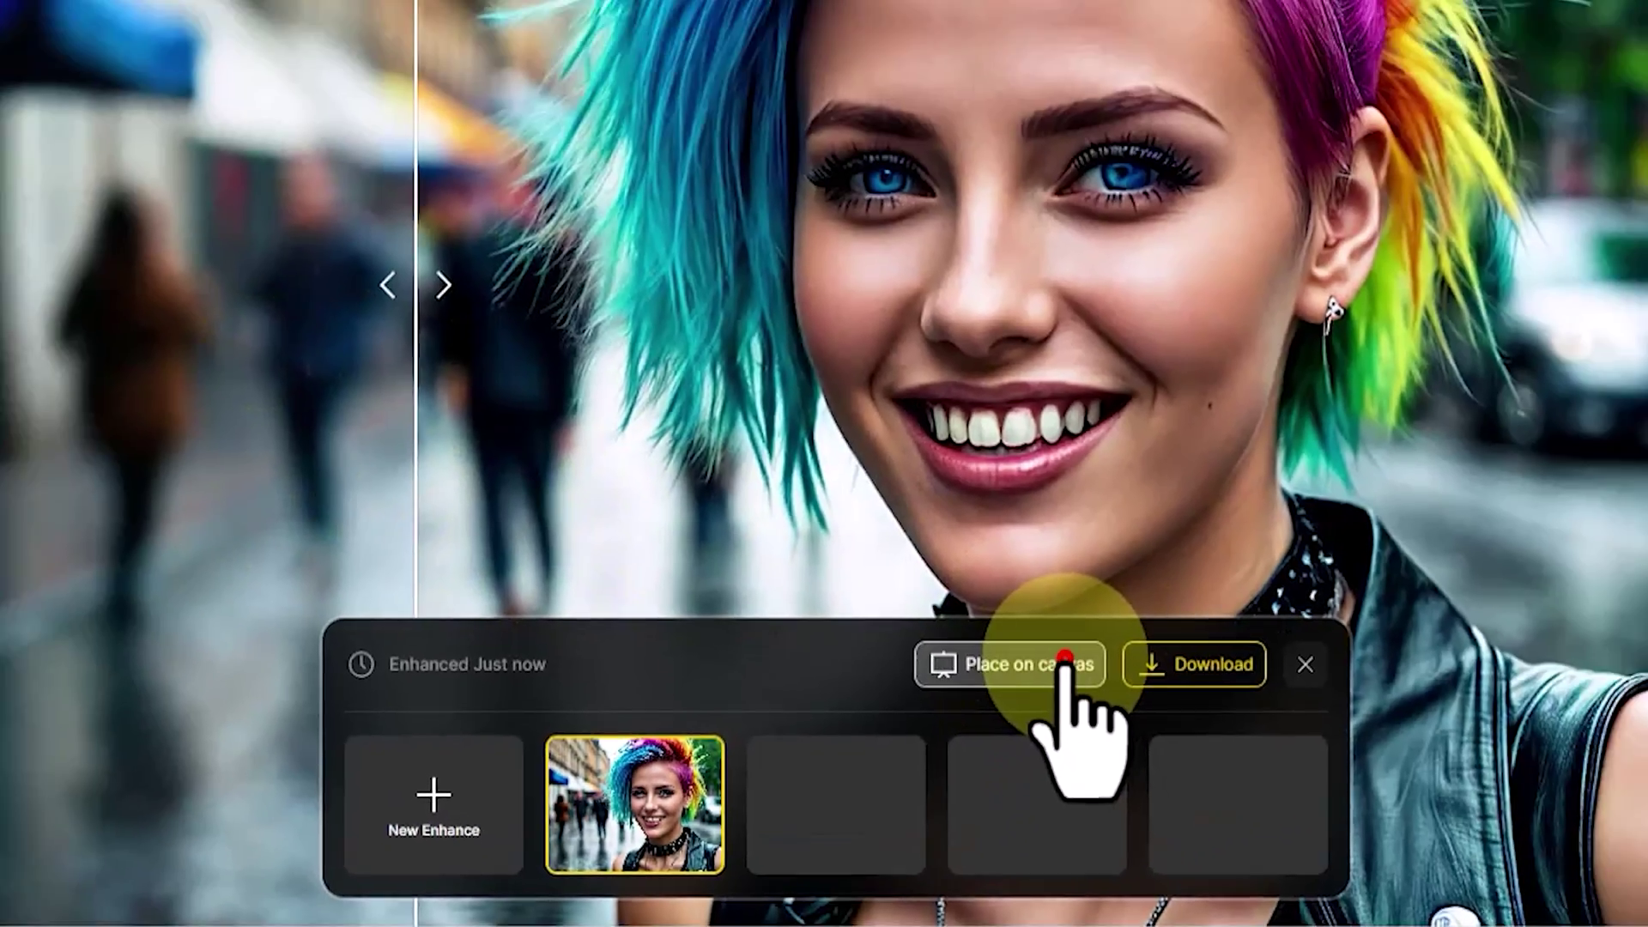
# Place the enhanced image on the canvas and download it as a JPG.
pyautogui.click(1163, 568)
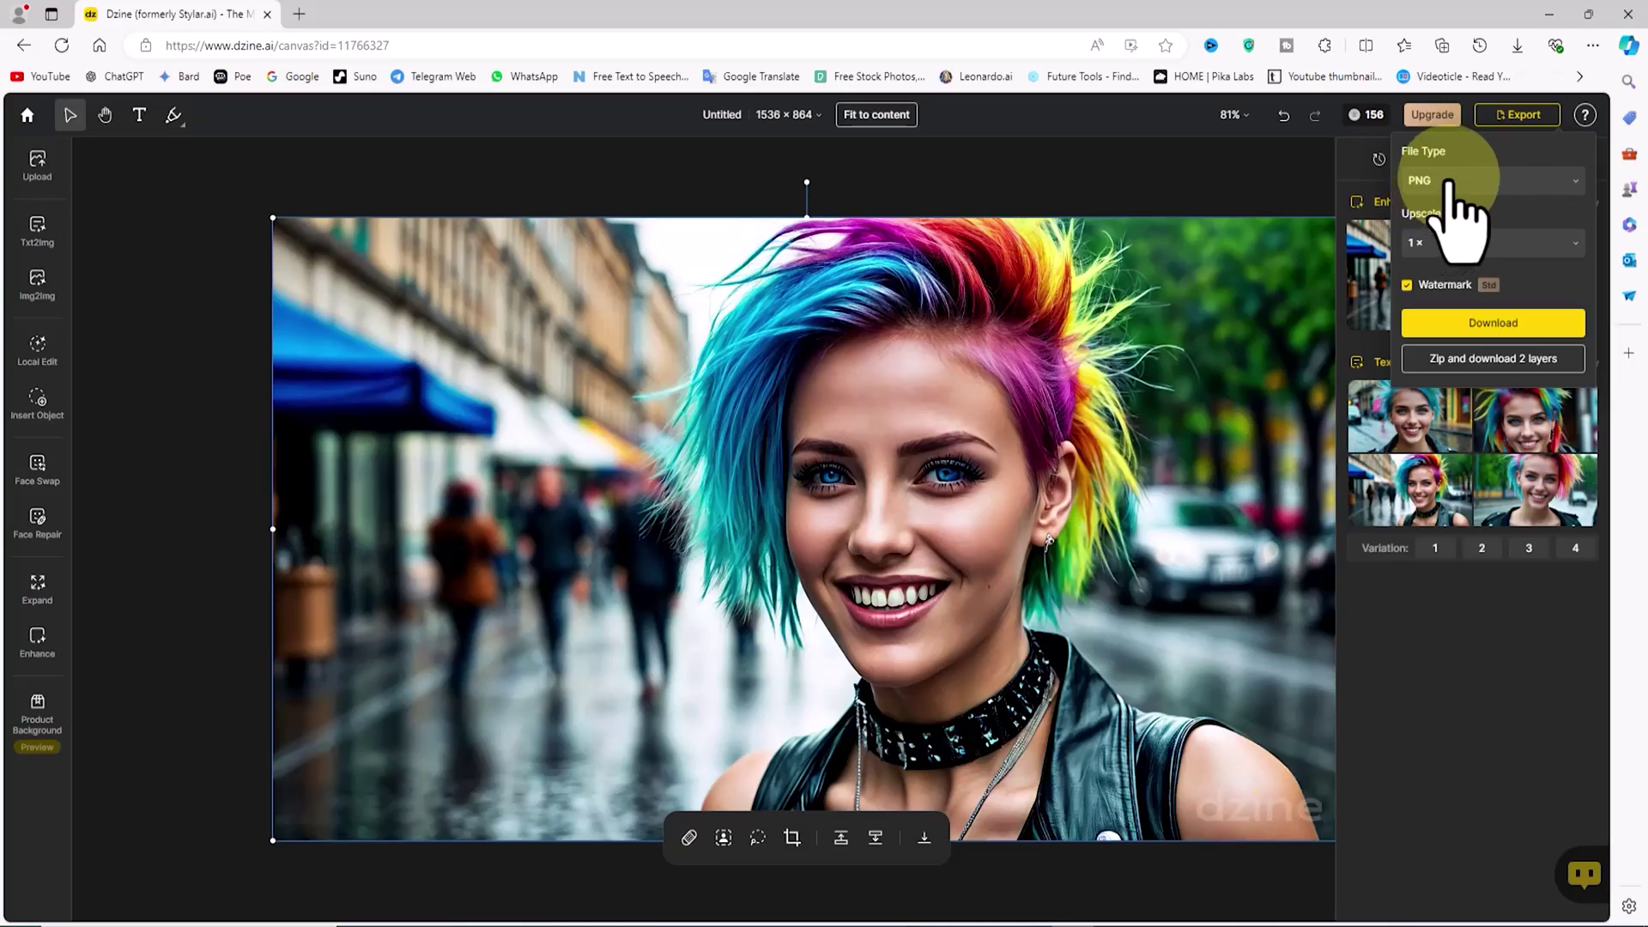
pyautogui.click(1449, 180)
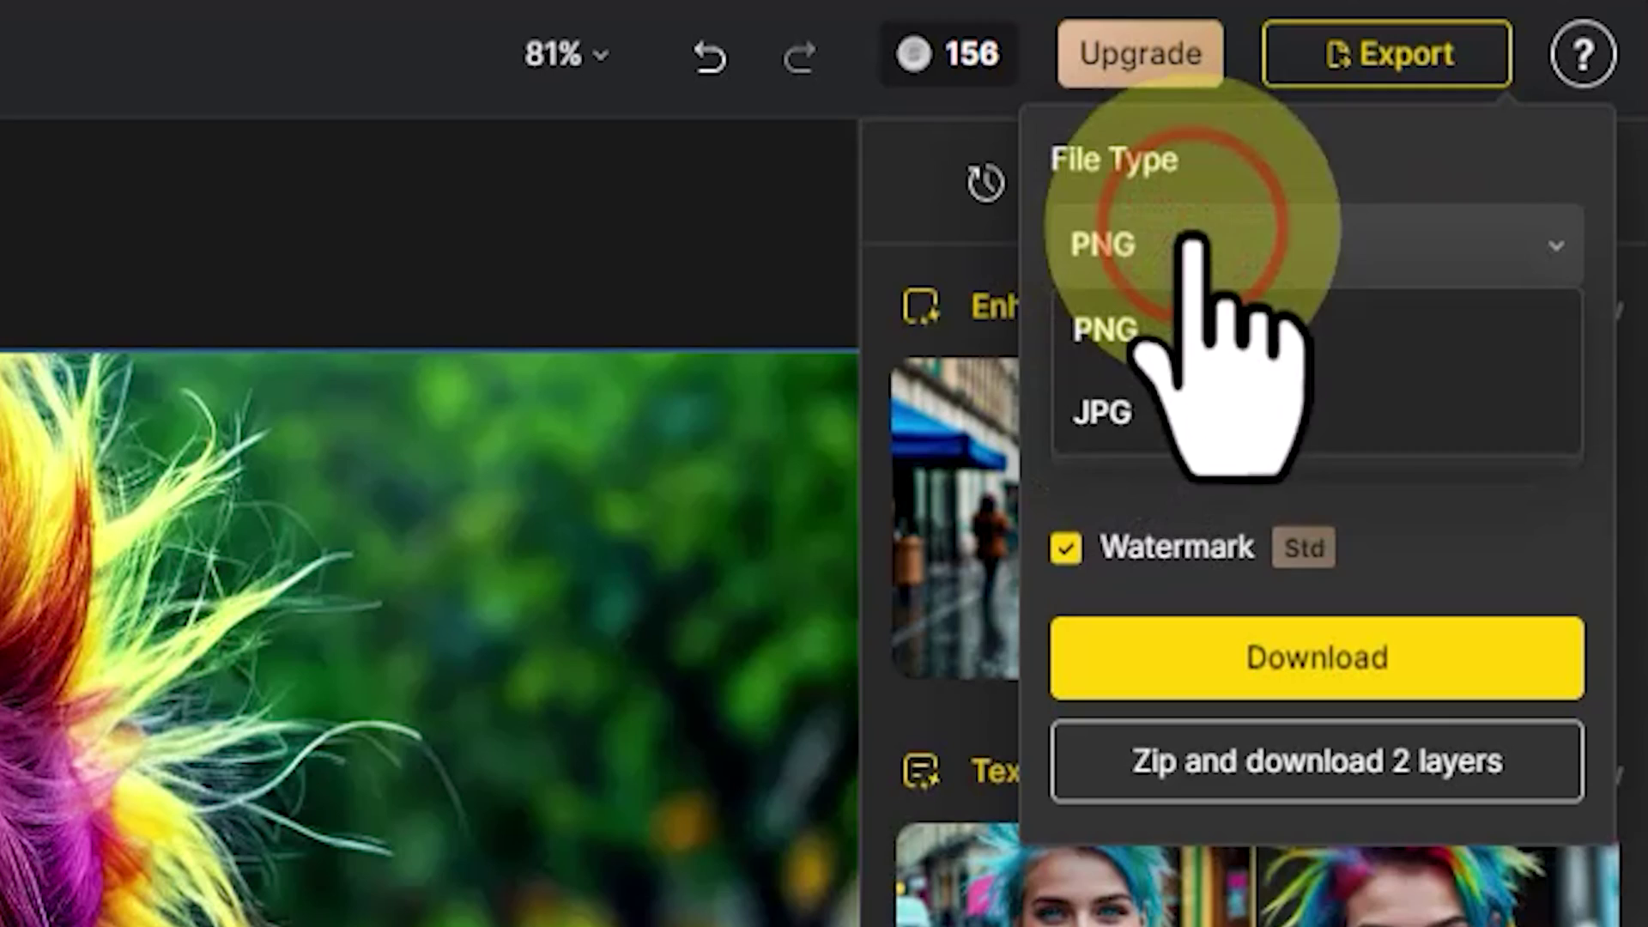
pyautogui.click(1258, 412)
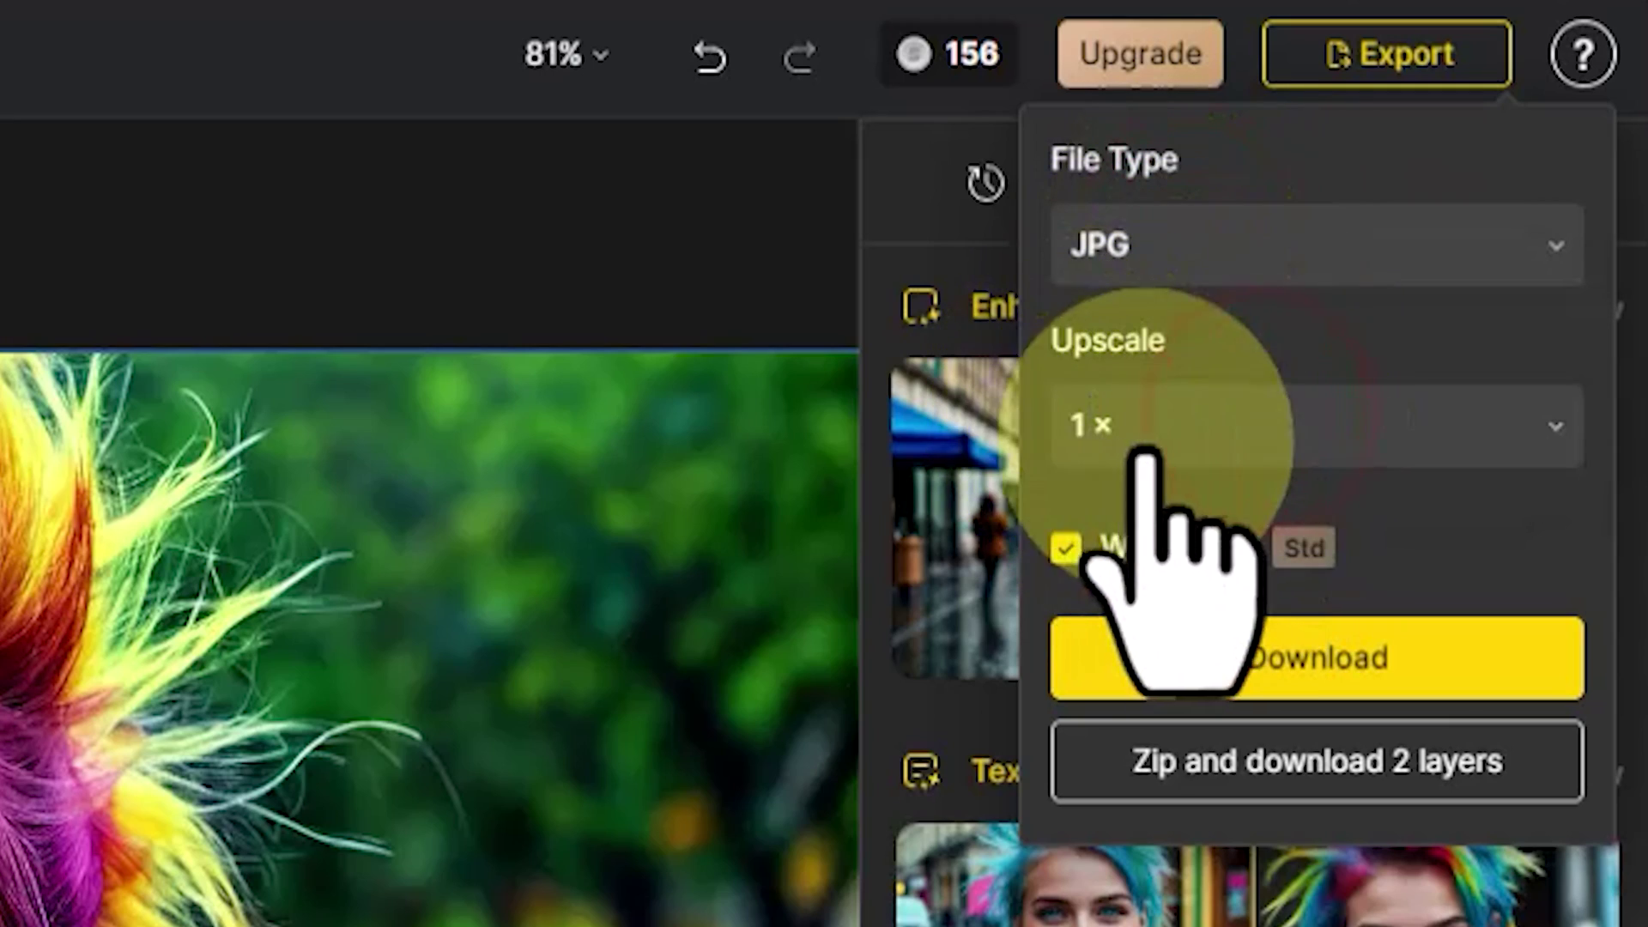
pyautogui.click(1521, 661)
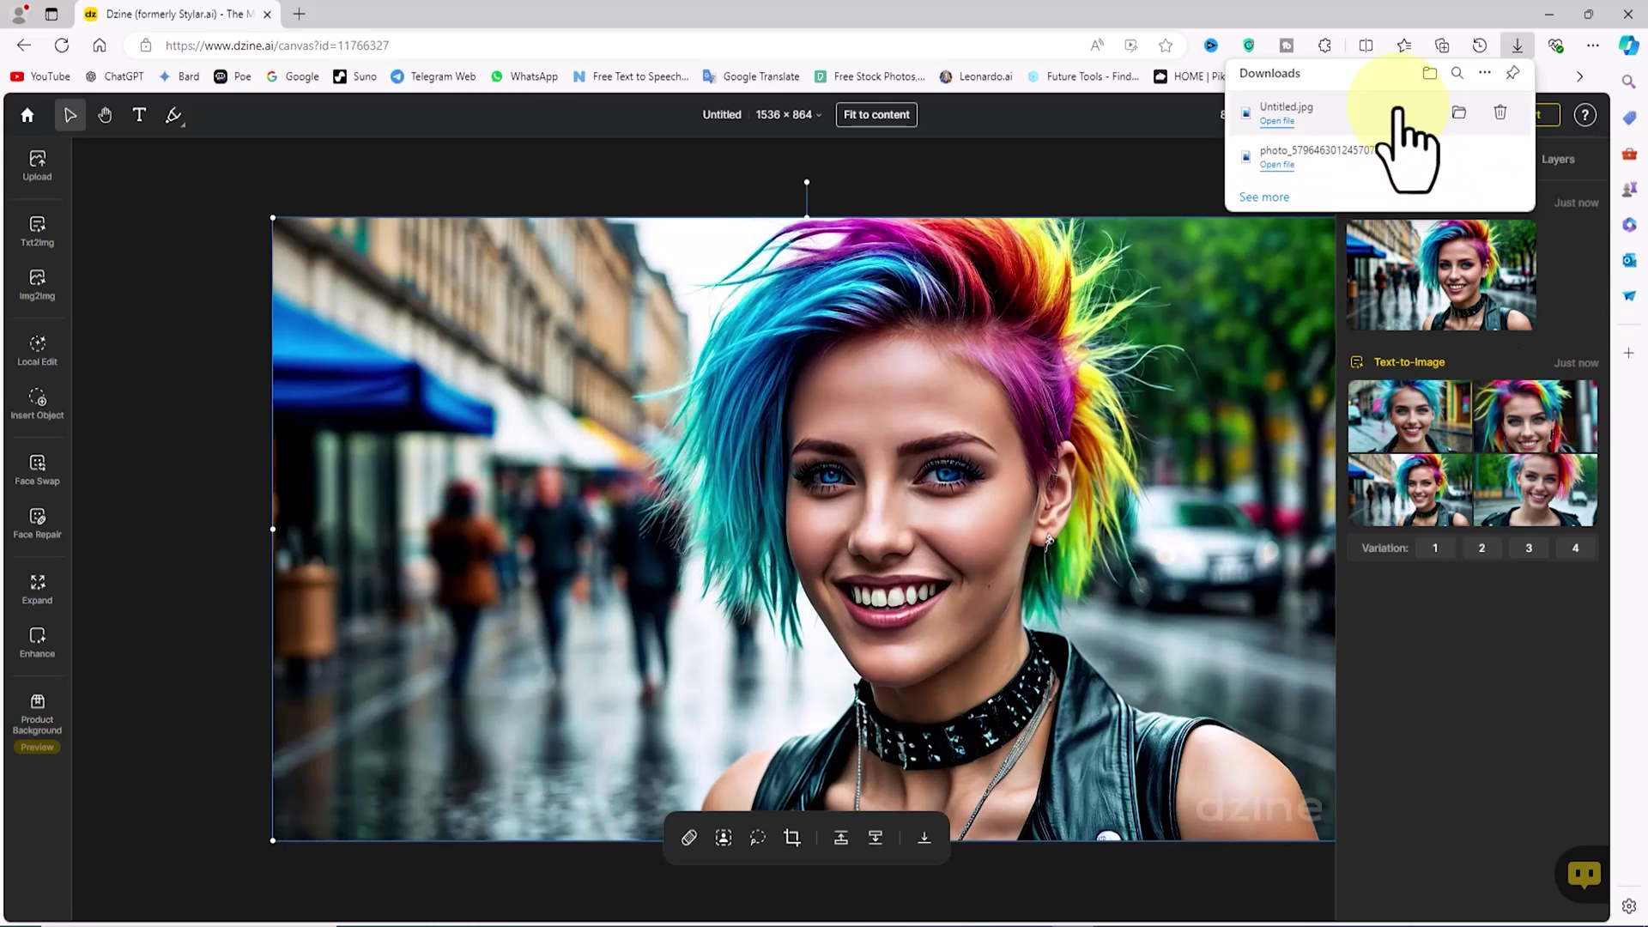
# Open the downloaded Untitled.jpg in Photos.
pyautogui.click(1397, 104)
pyautogui.scroll(3, 1167, 423)
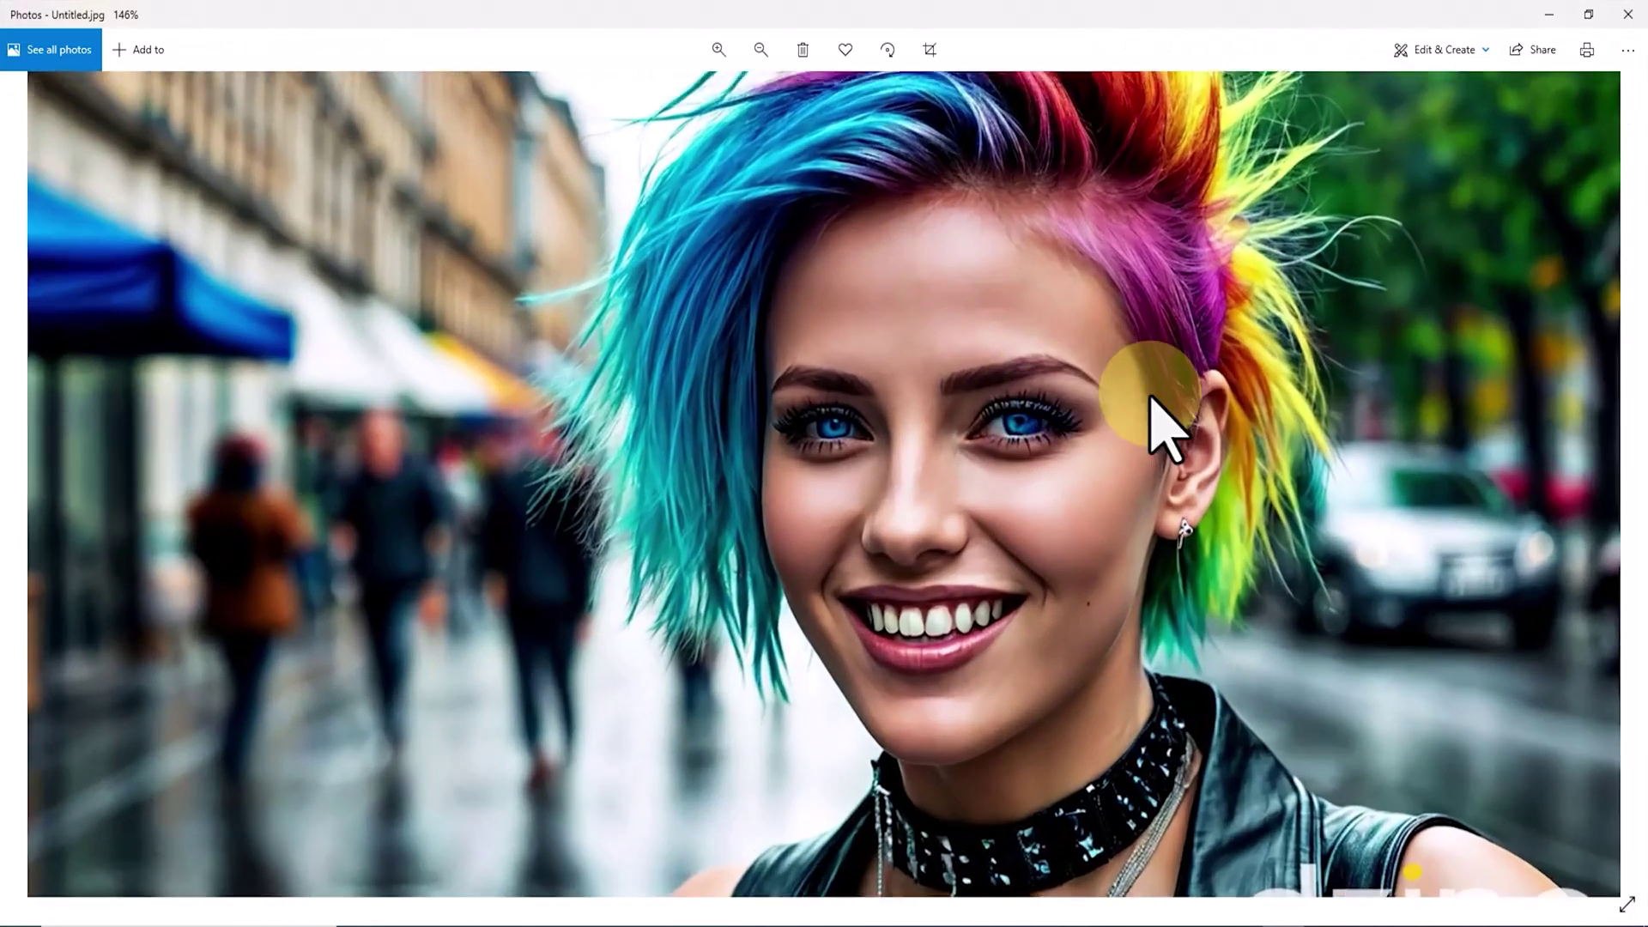
pyautogui.scroll(-3, 1107, 494)
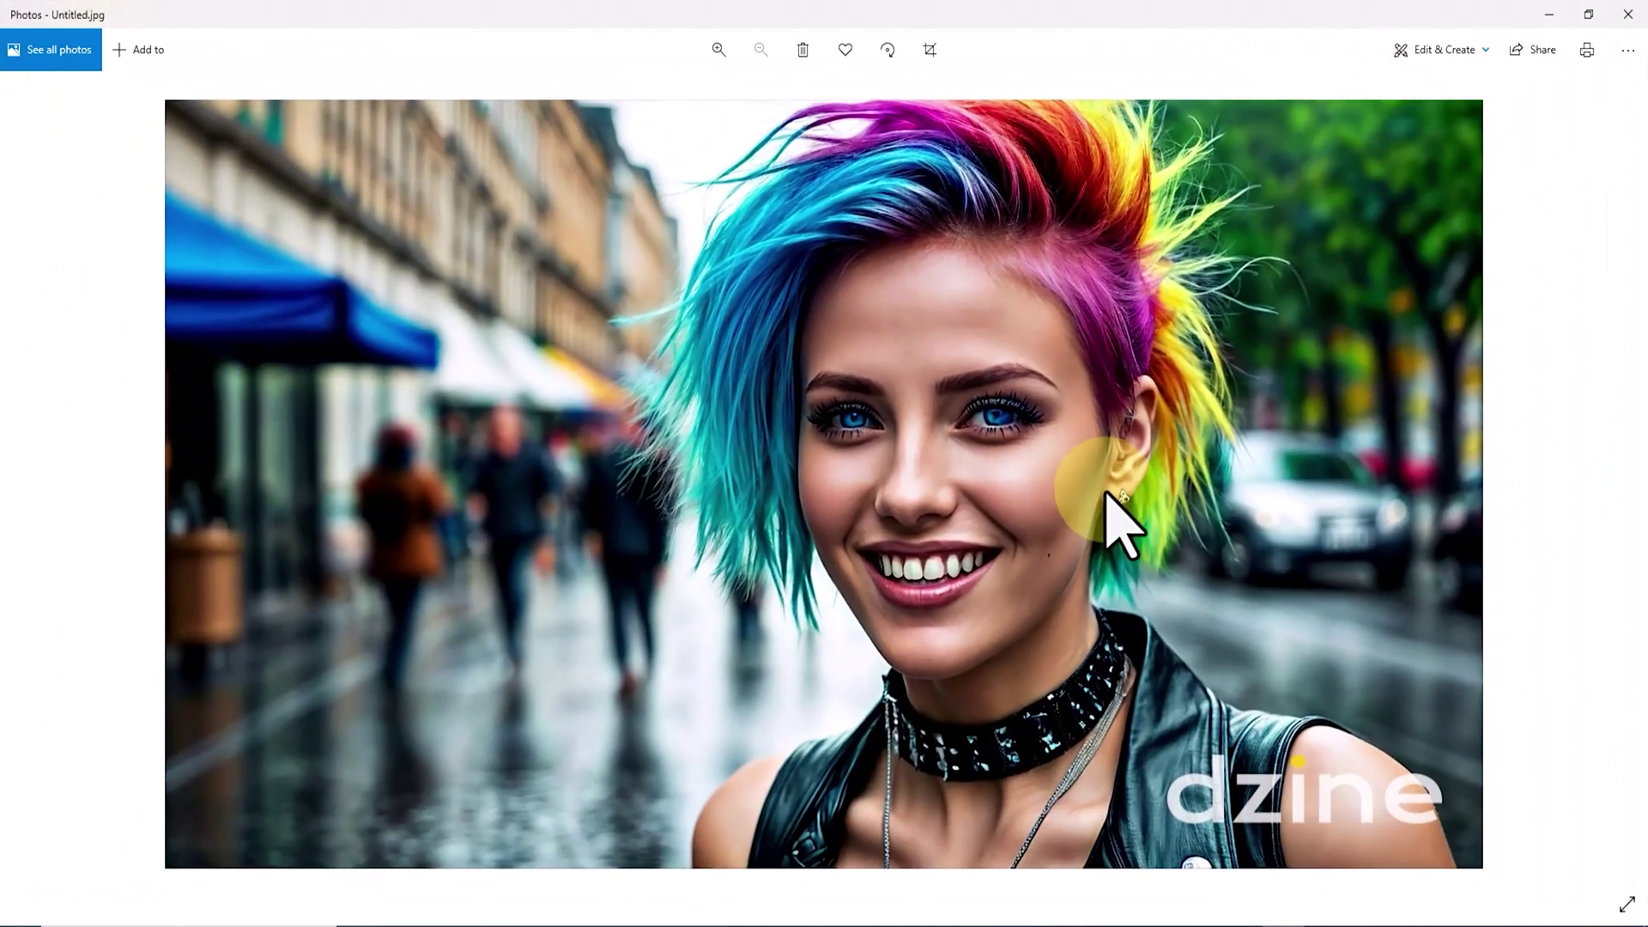
# Return to Dzine and generate four variations of the Text-to-Image portrait.
pyautogui.click(1631, 14)
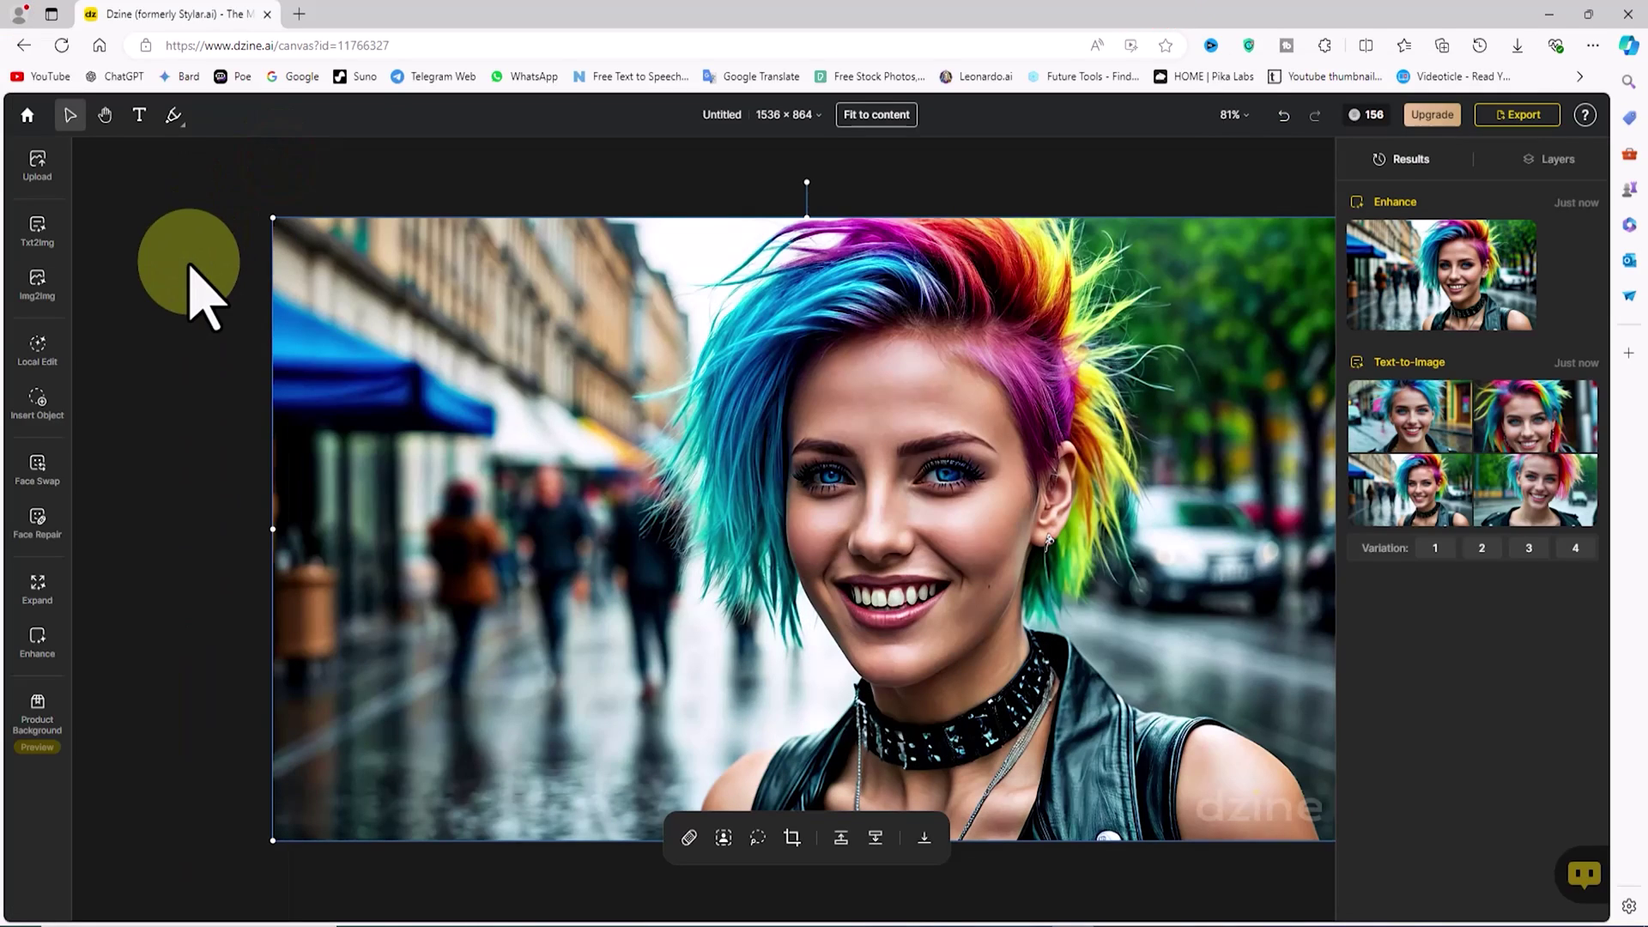
pyautogui.moveTo(1504, 275)
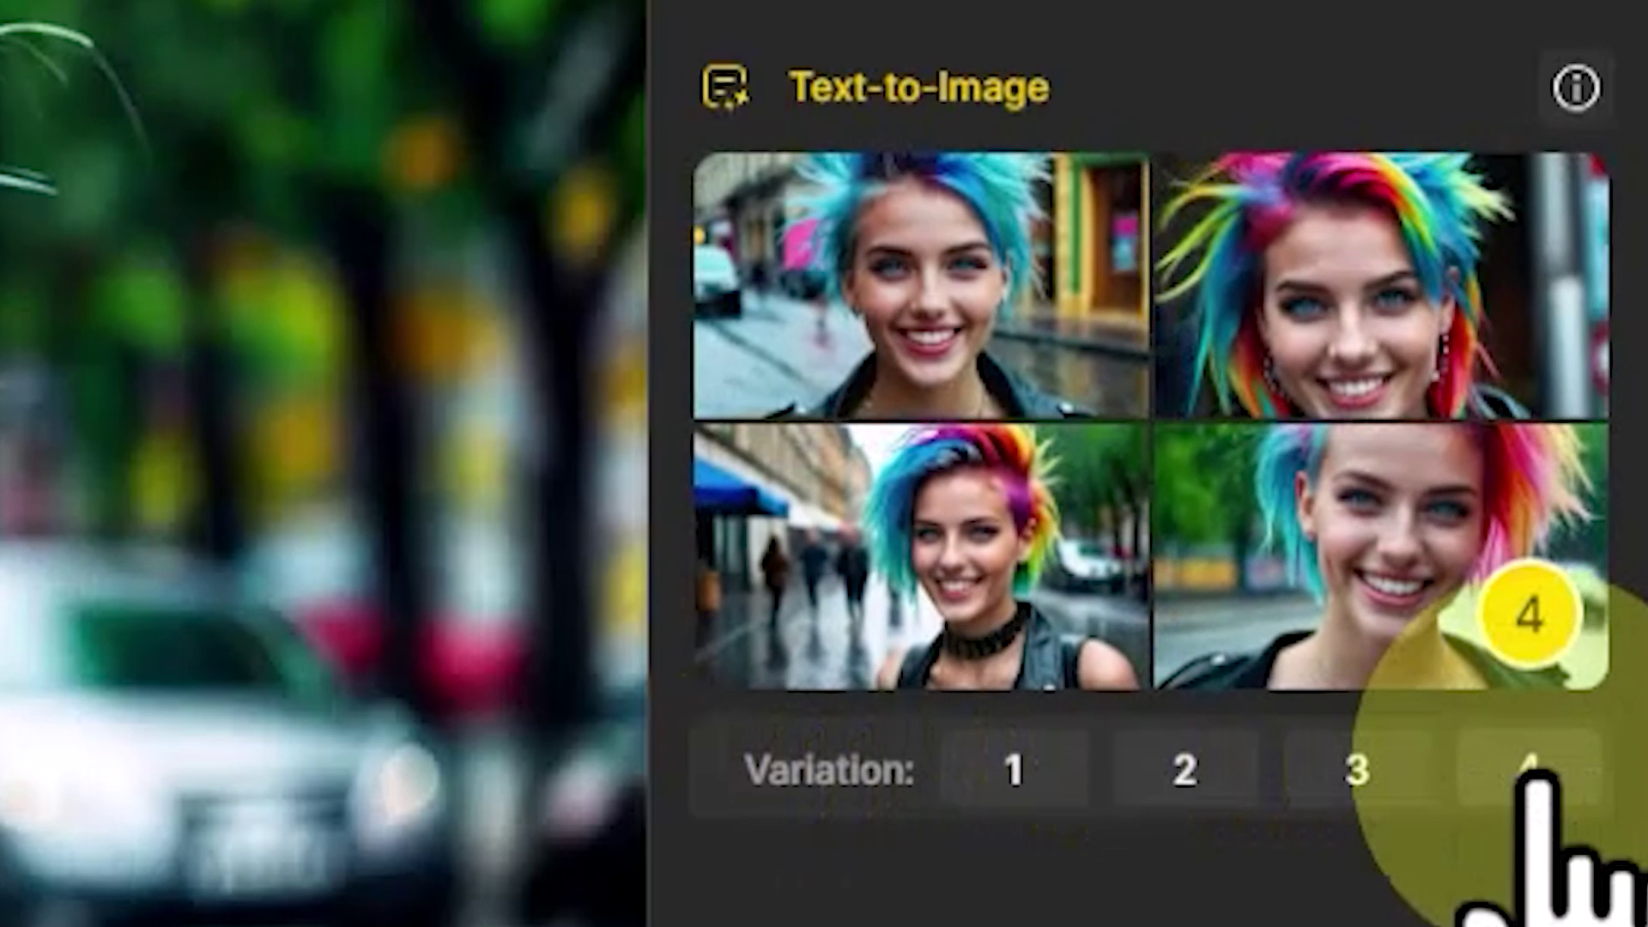
pyautogui.click(1369, 755)
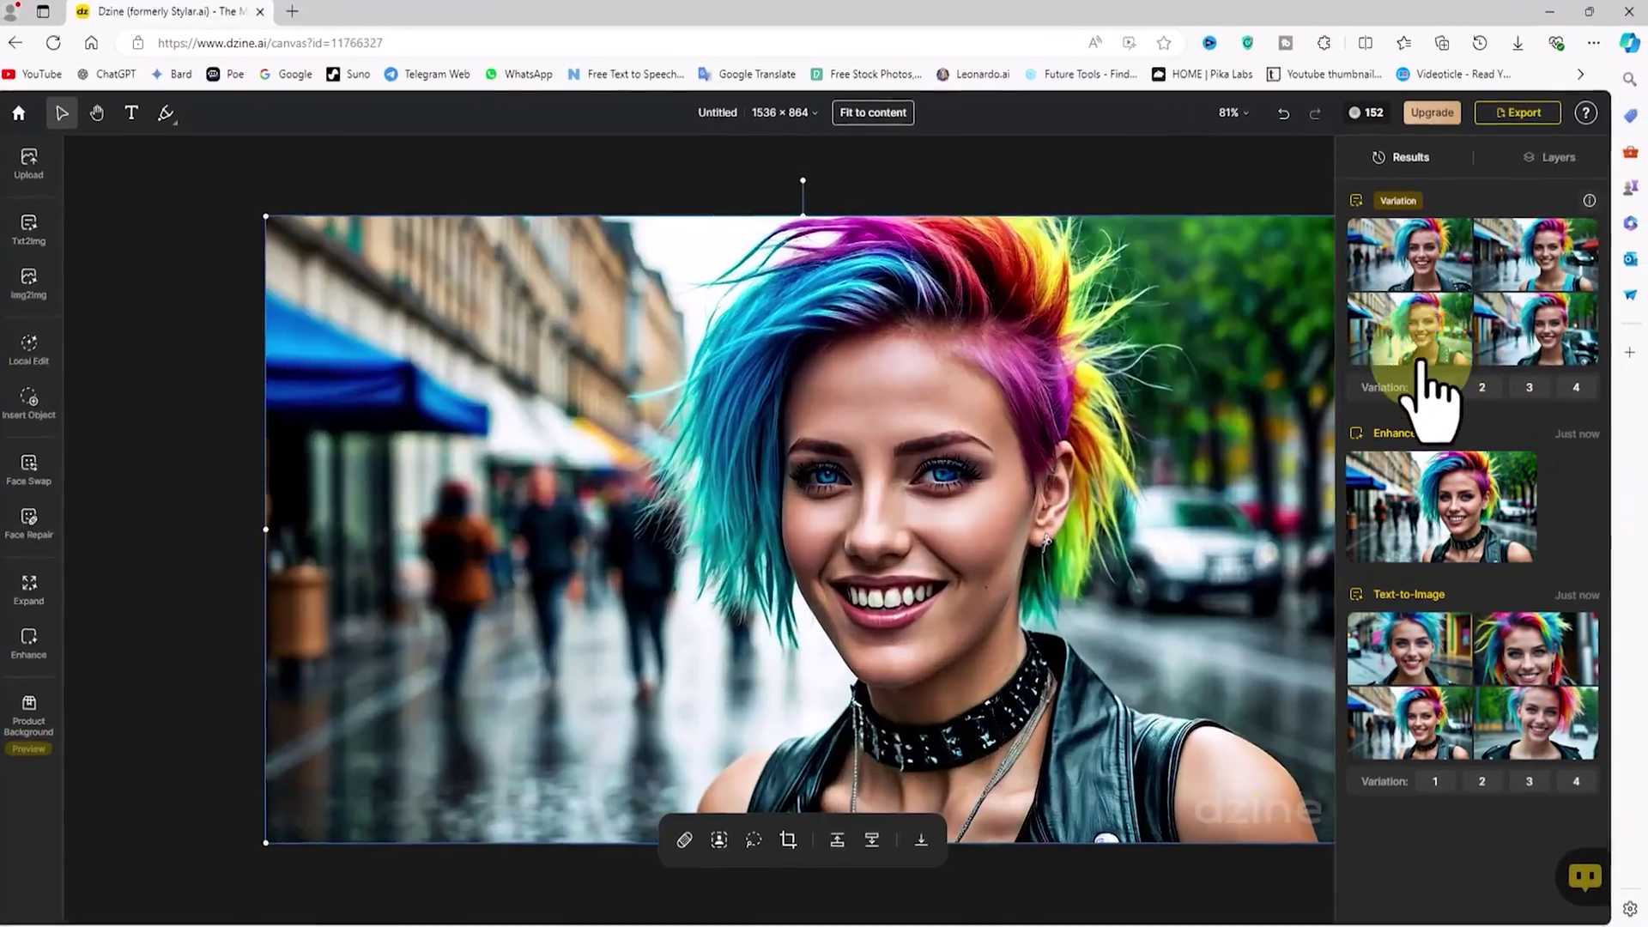
# Preview each of the four new variations on the canvas.
pyautogui.click(1420, 348)
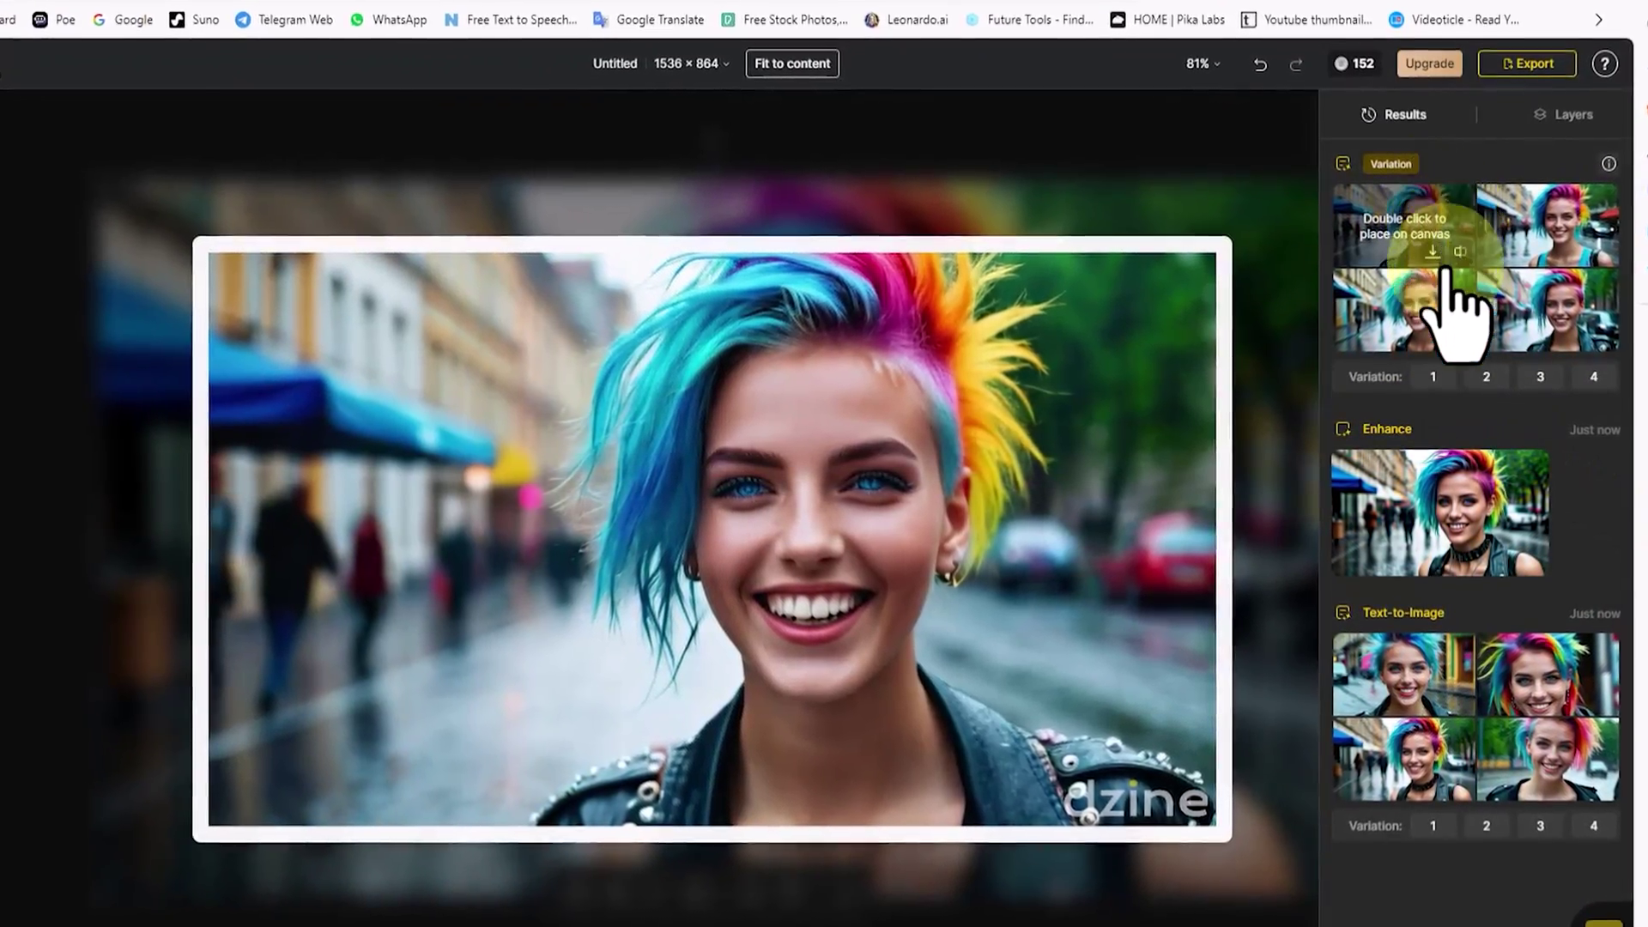
pyautogui.click(1436, 319)
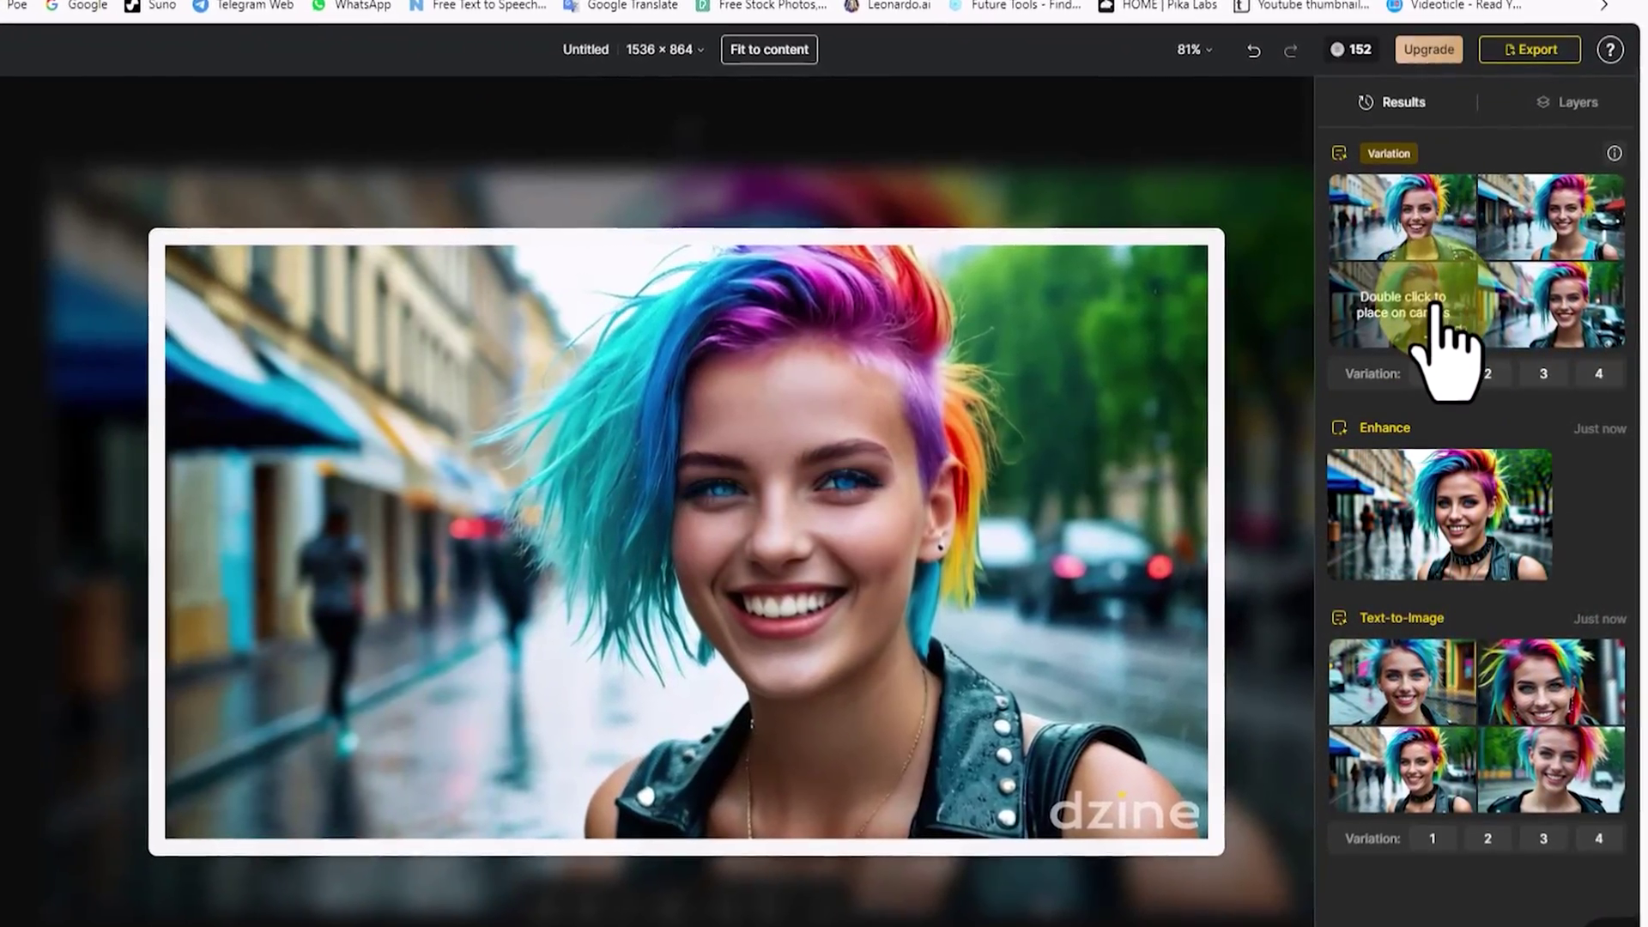
pyautogui.click(1564, 313)
pyautogui.click(1536, 215)
pyautogui.click(1407, 232)
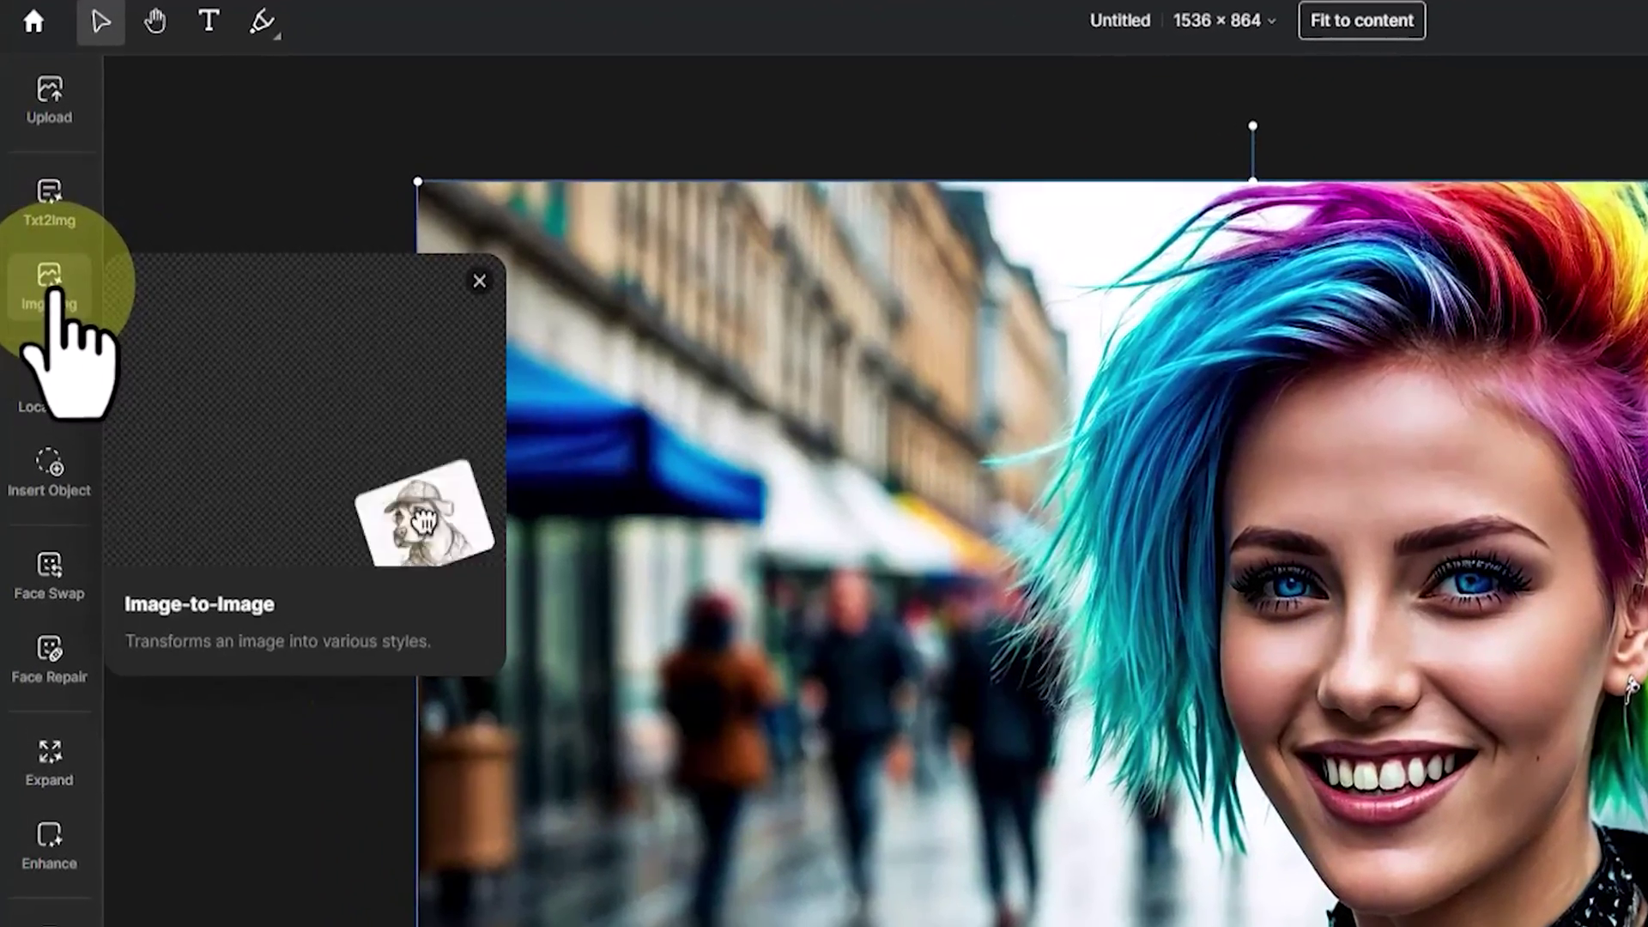
# Run Image-to-Image on the canvas portrait with the Flamenco Dance style.
pyautogui.click(54, 296)
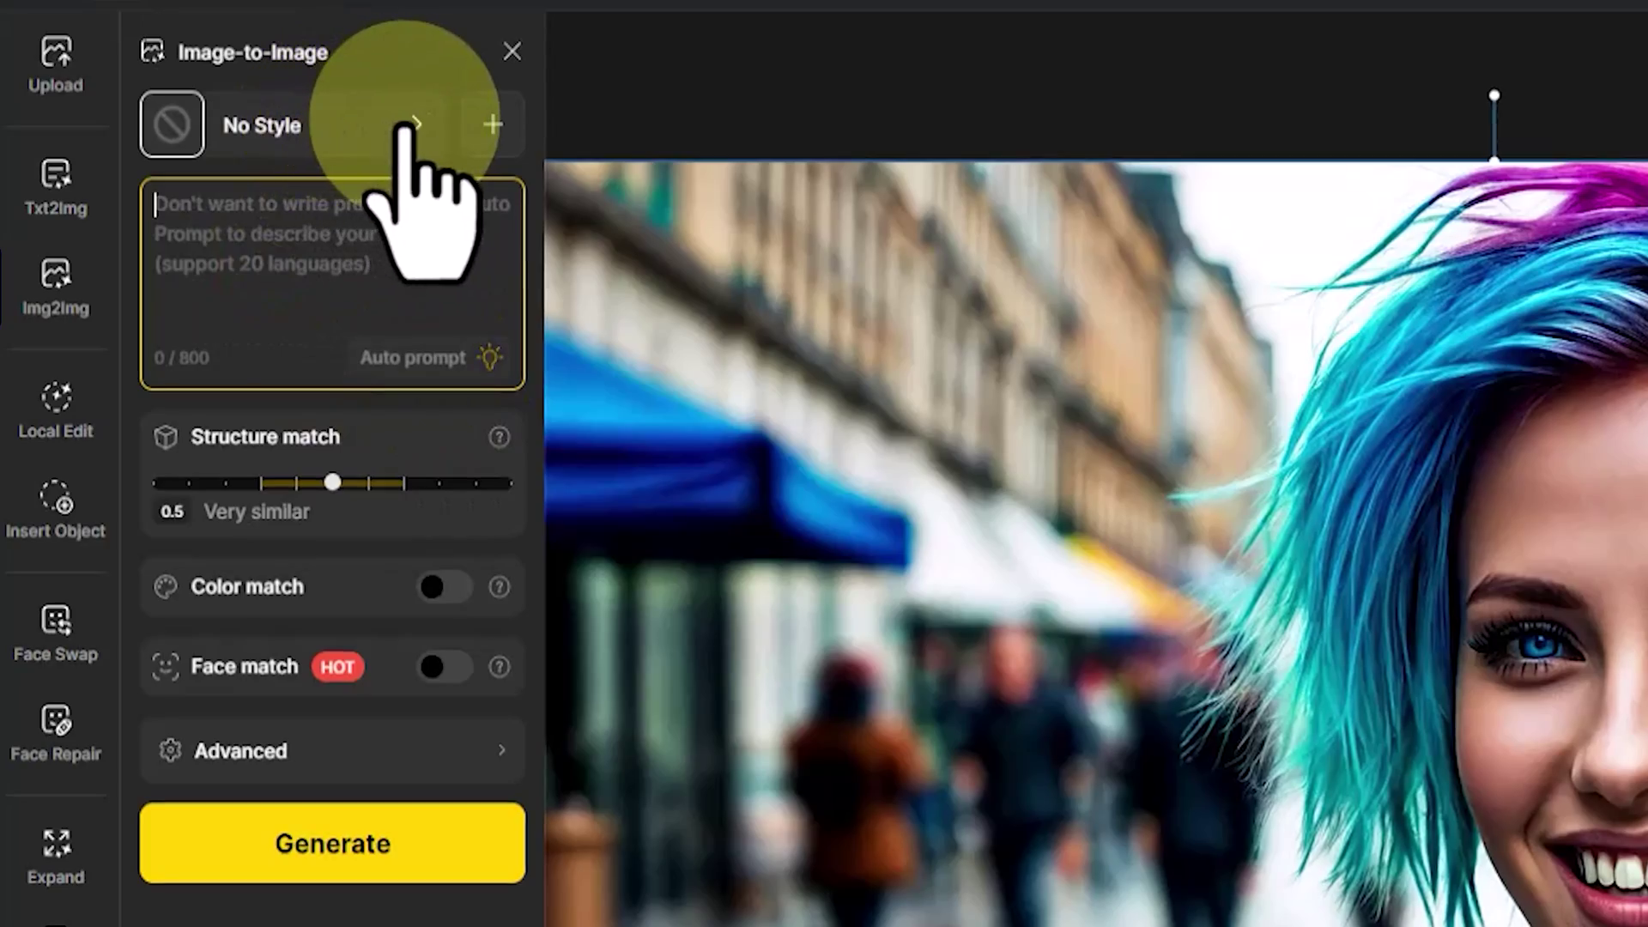
pyautogui.click(403, 123)
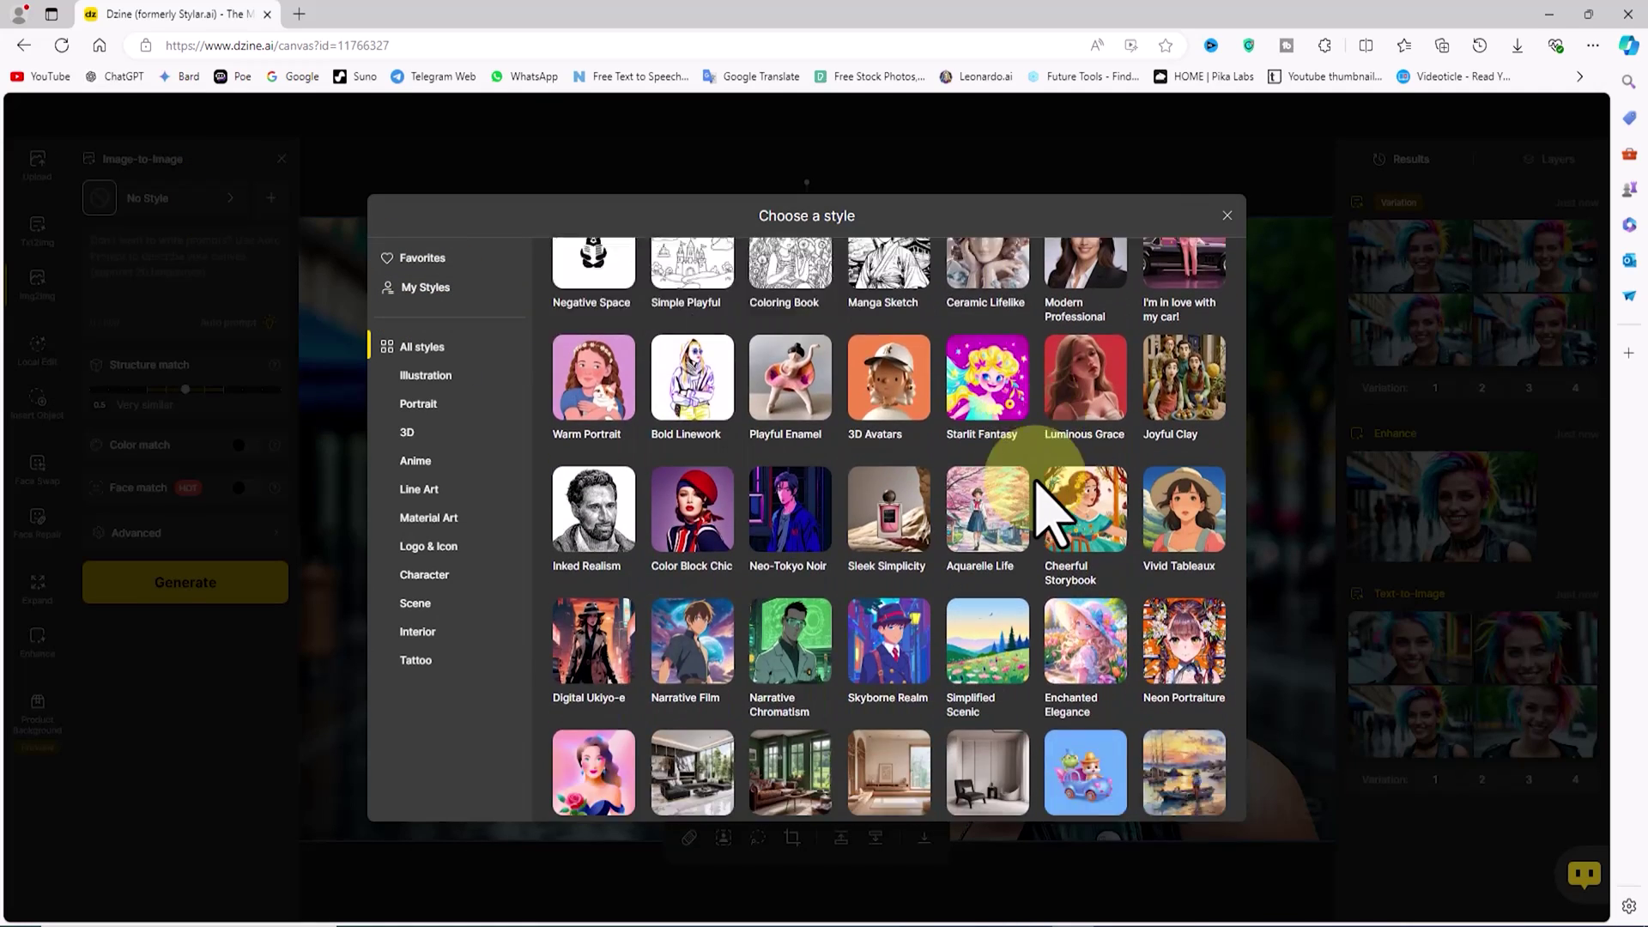
pyautogui.moveTo(962, 526)
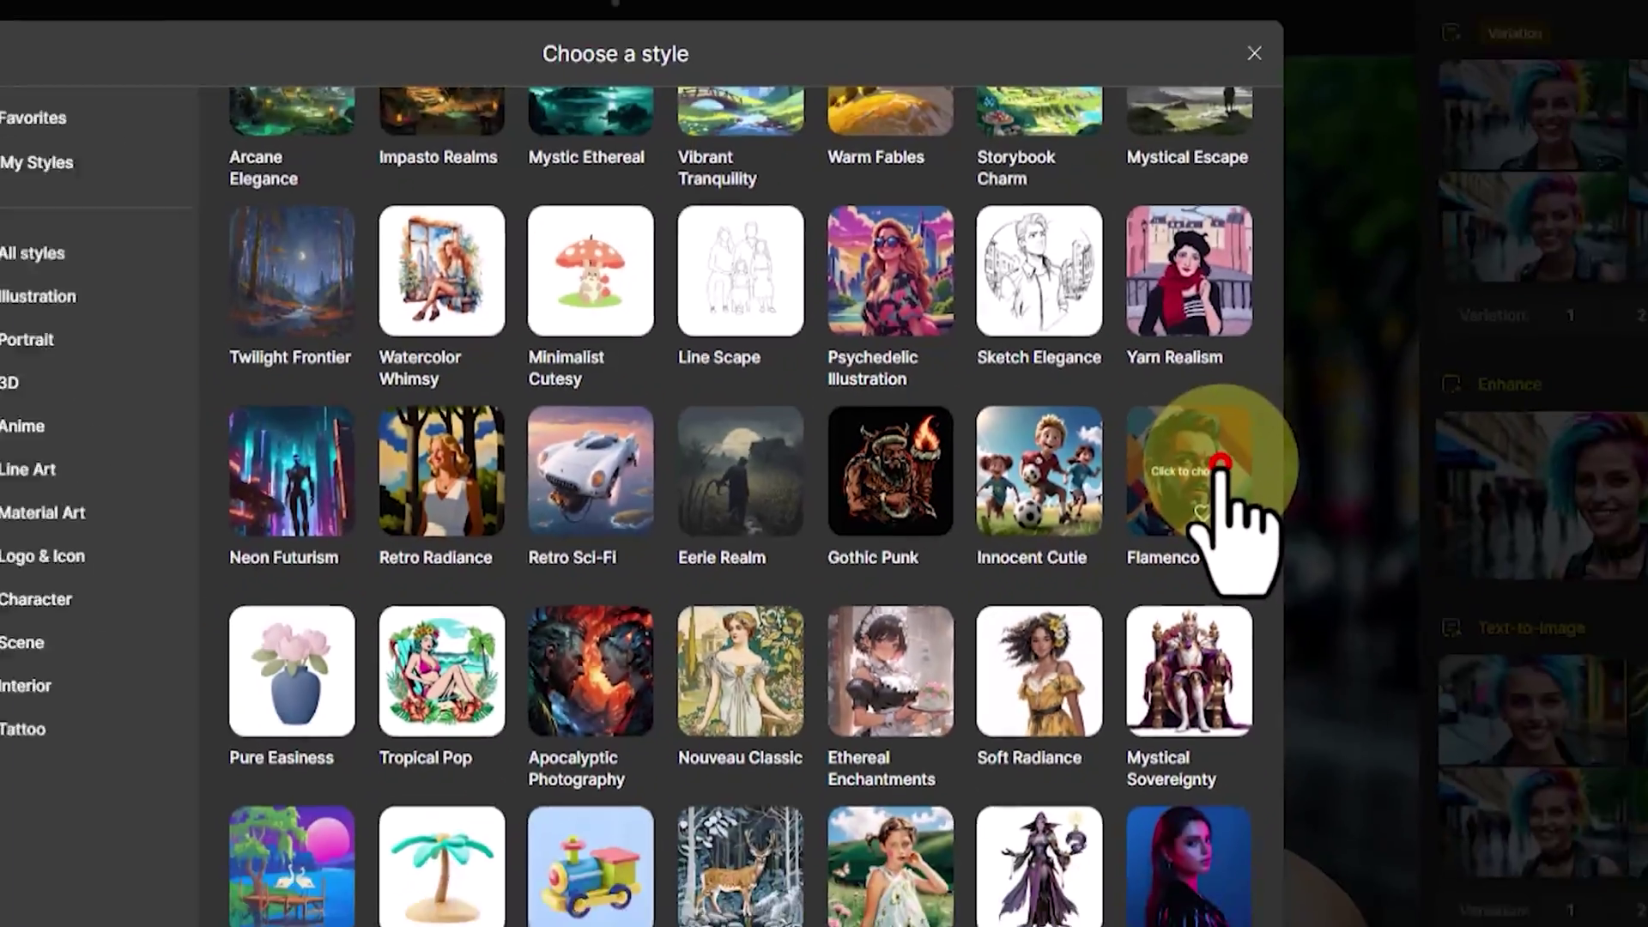
pyautogui.click(1274, 399)
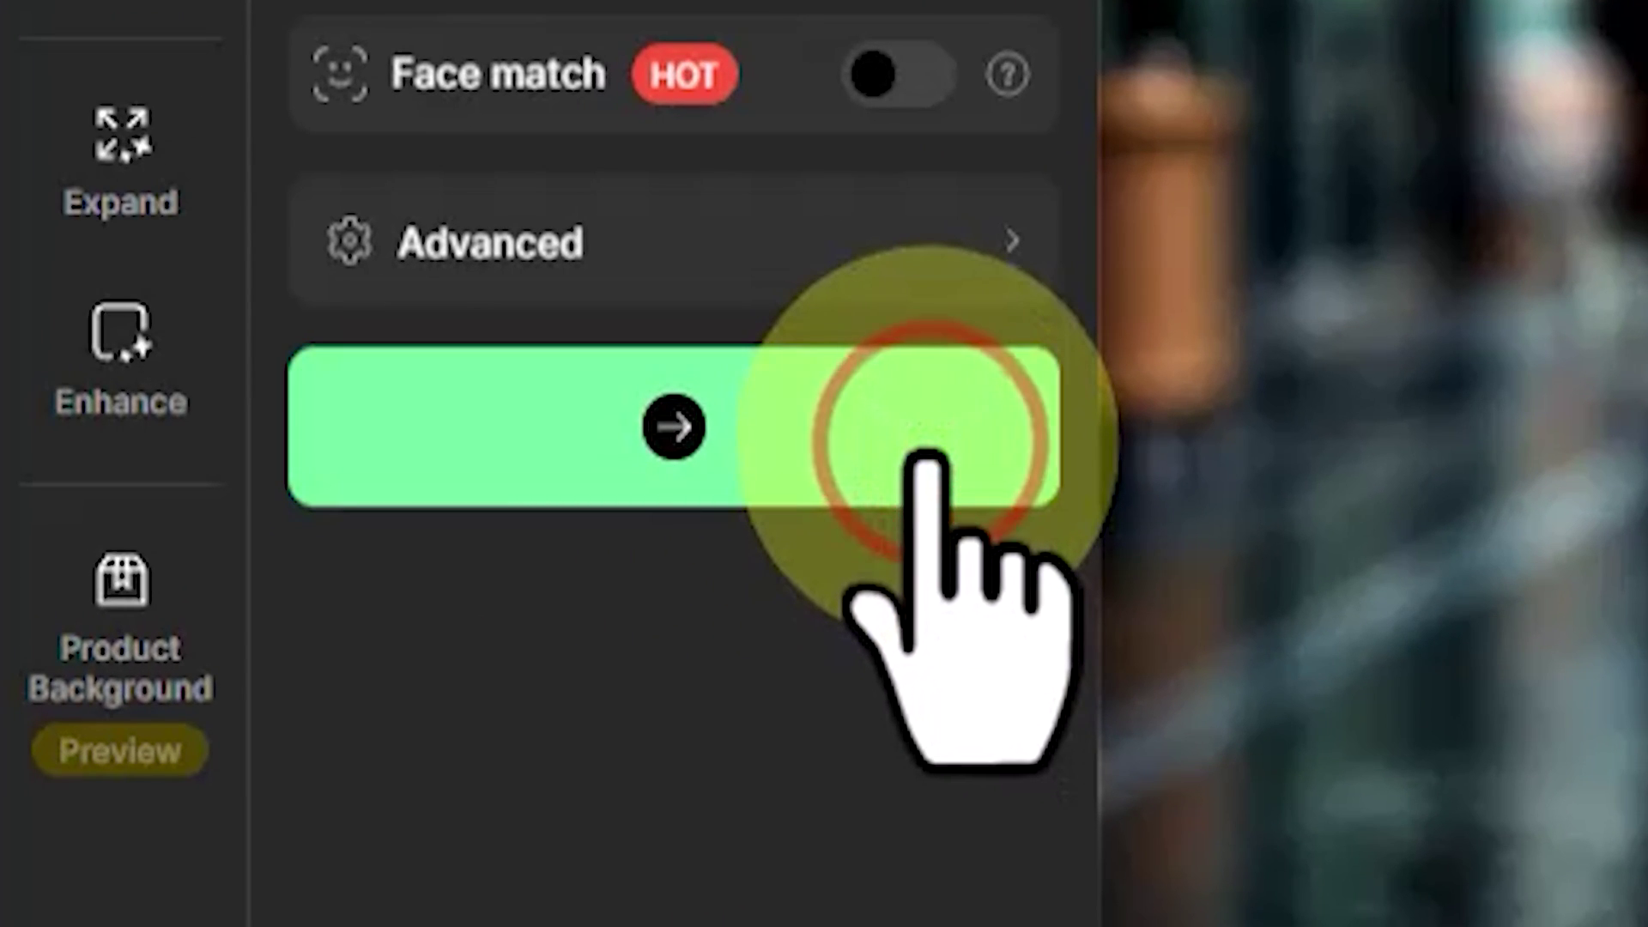
pyautogui.click(926, 455)
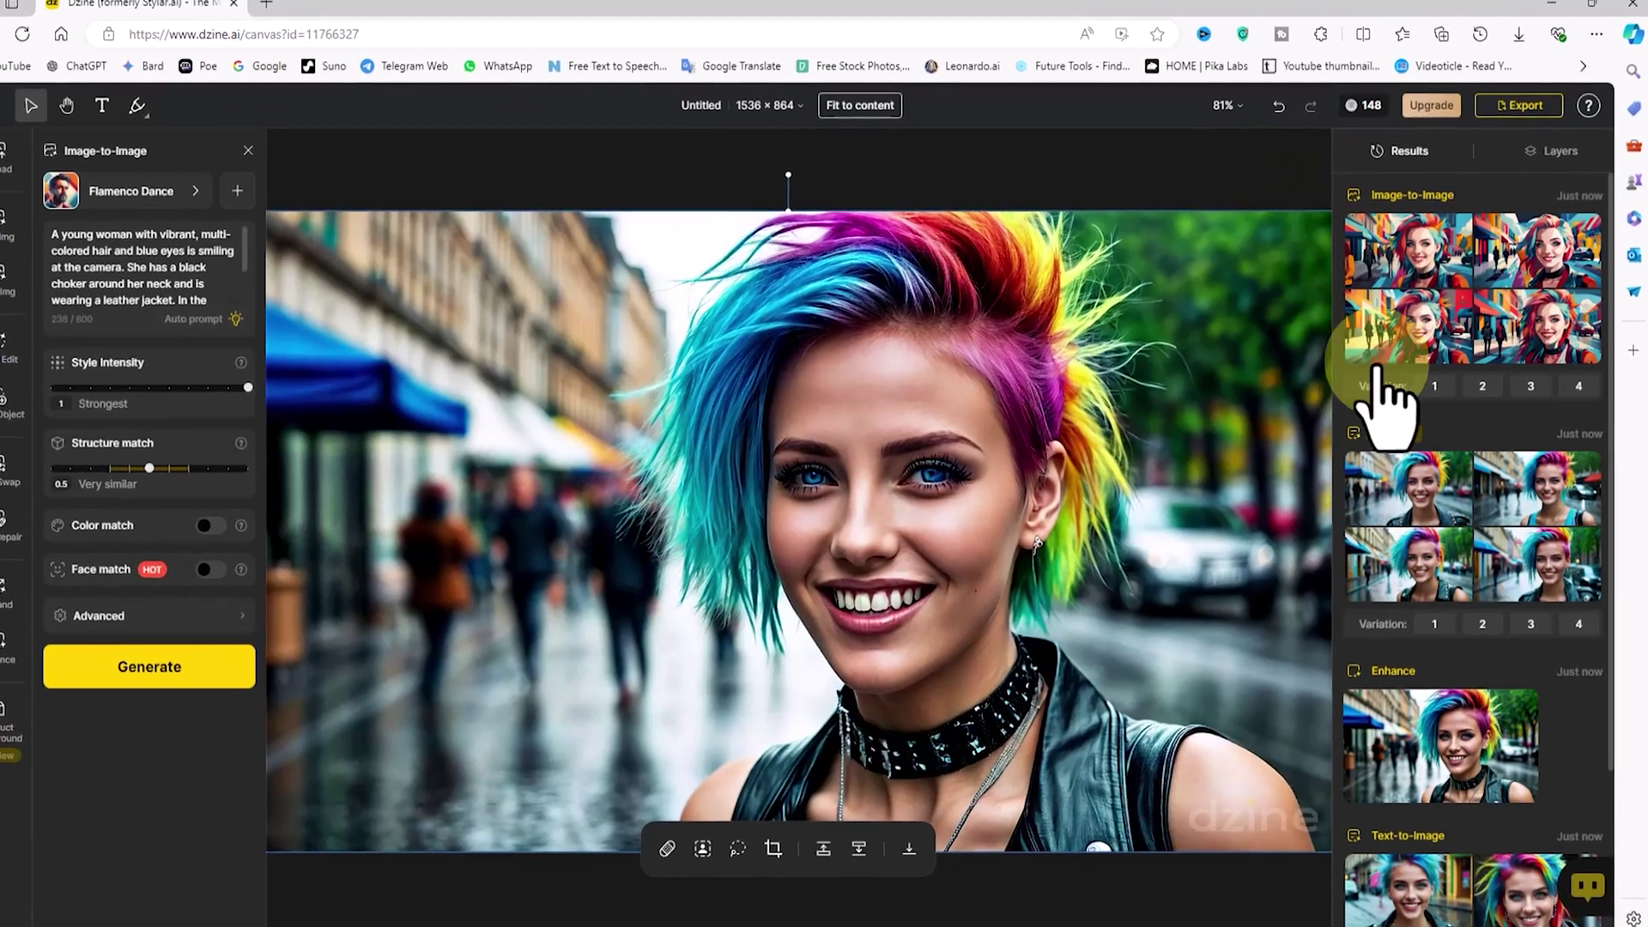
# Preview the Flamenco Dance results and place the third one on the canvas.
pyautogui.click(1412, 339)
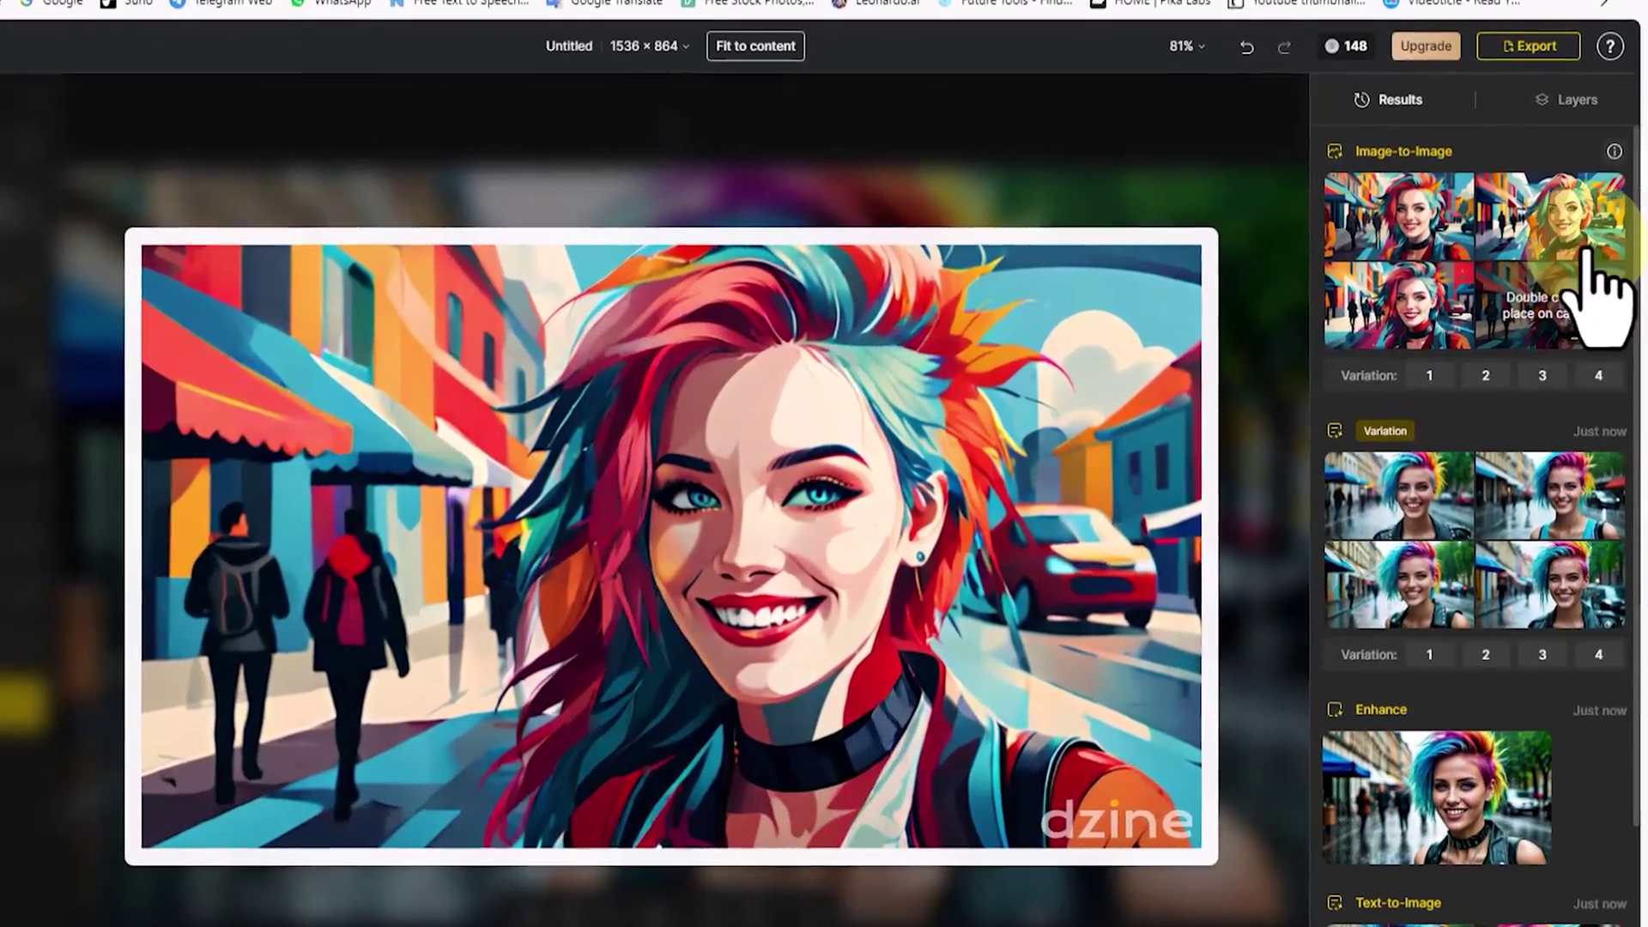
pyautogui.click(1403, 232)
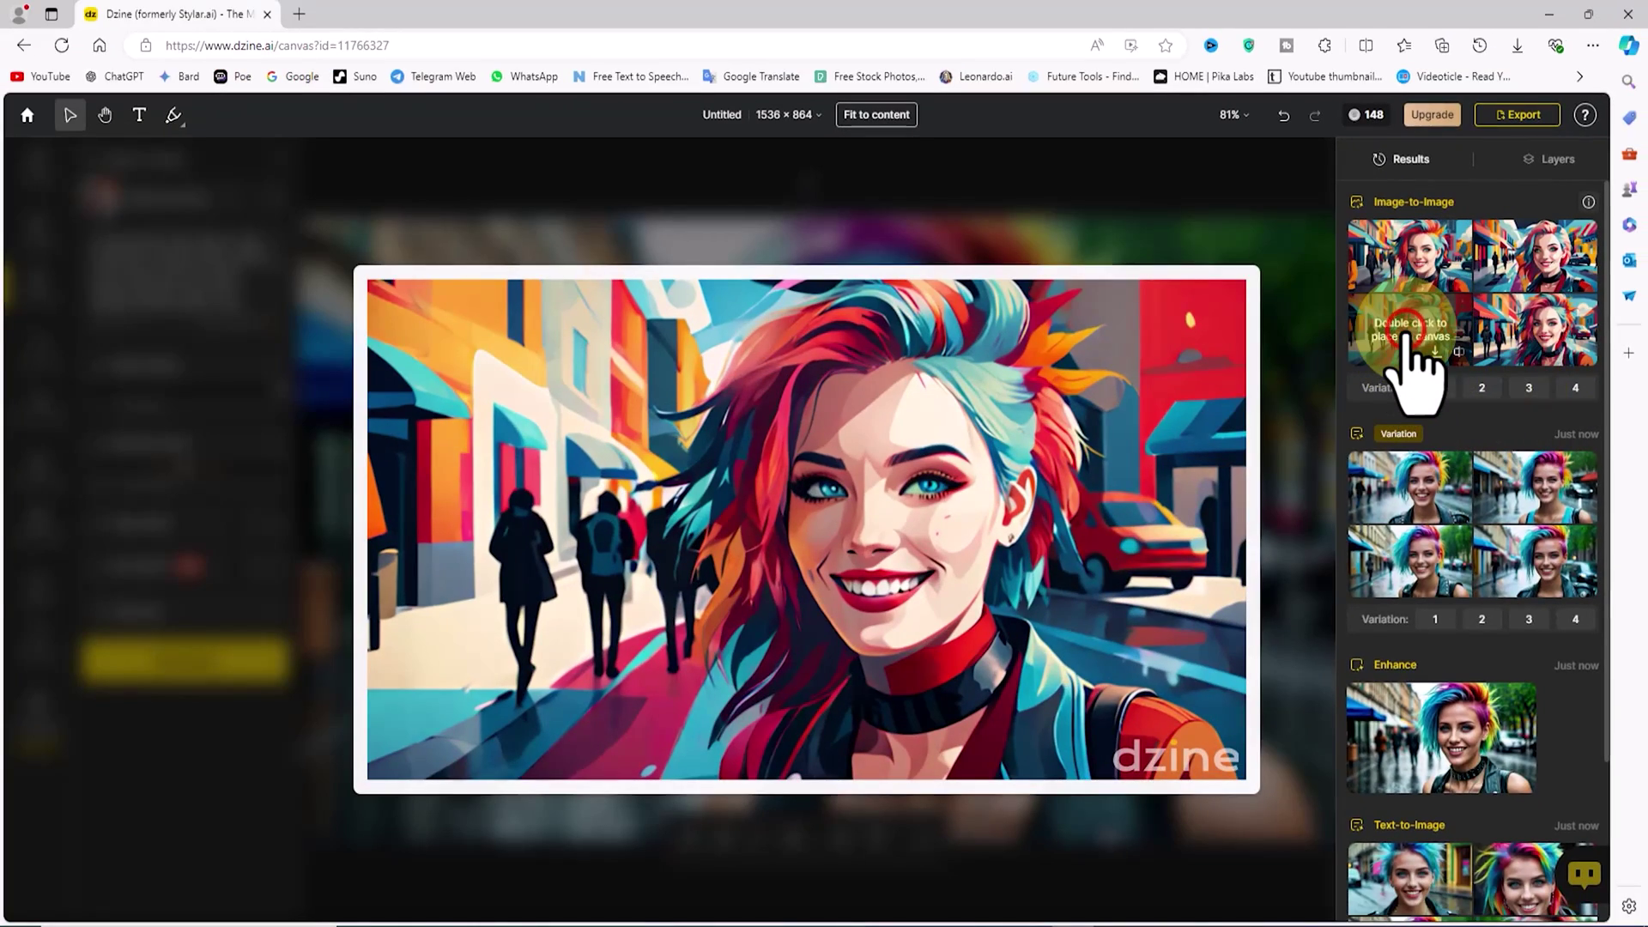
pyautogui.doubleClick(1405, 330)
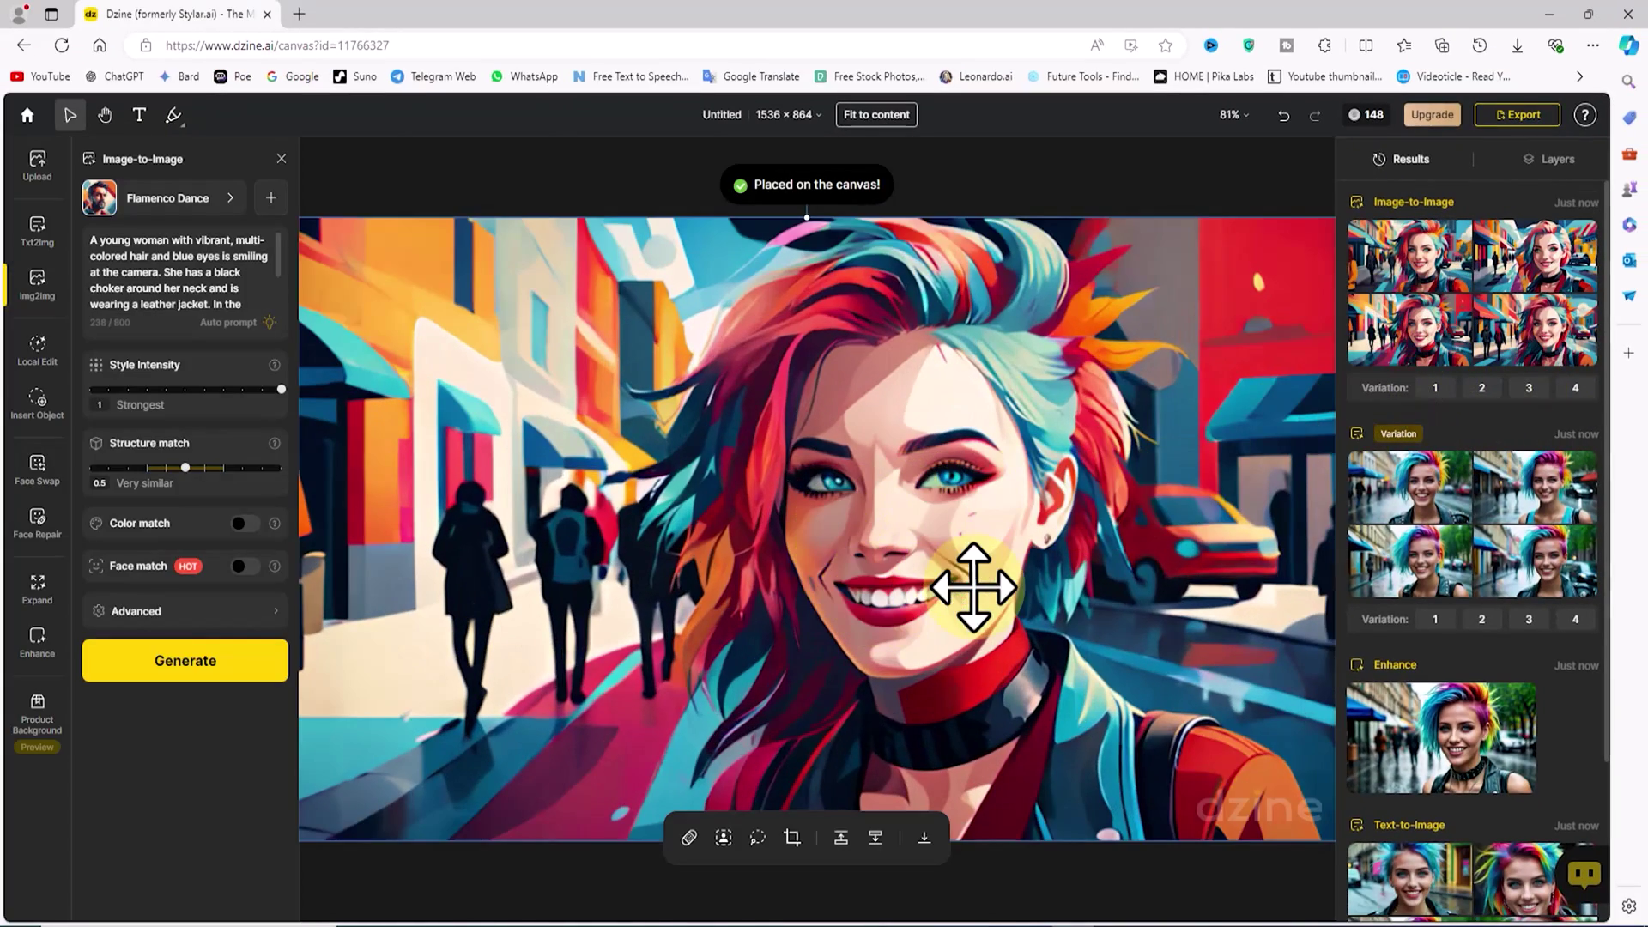
# In the layers list, toggle Flamenco Dance Layer 3 on and off to compare it with the realistic photo.
pyautogui.click(1558, 161)
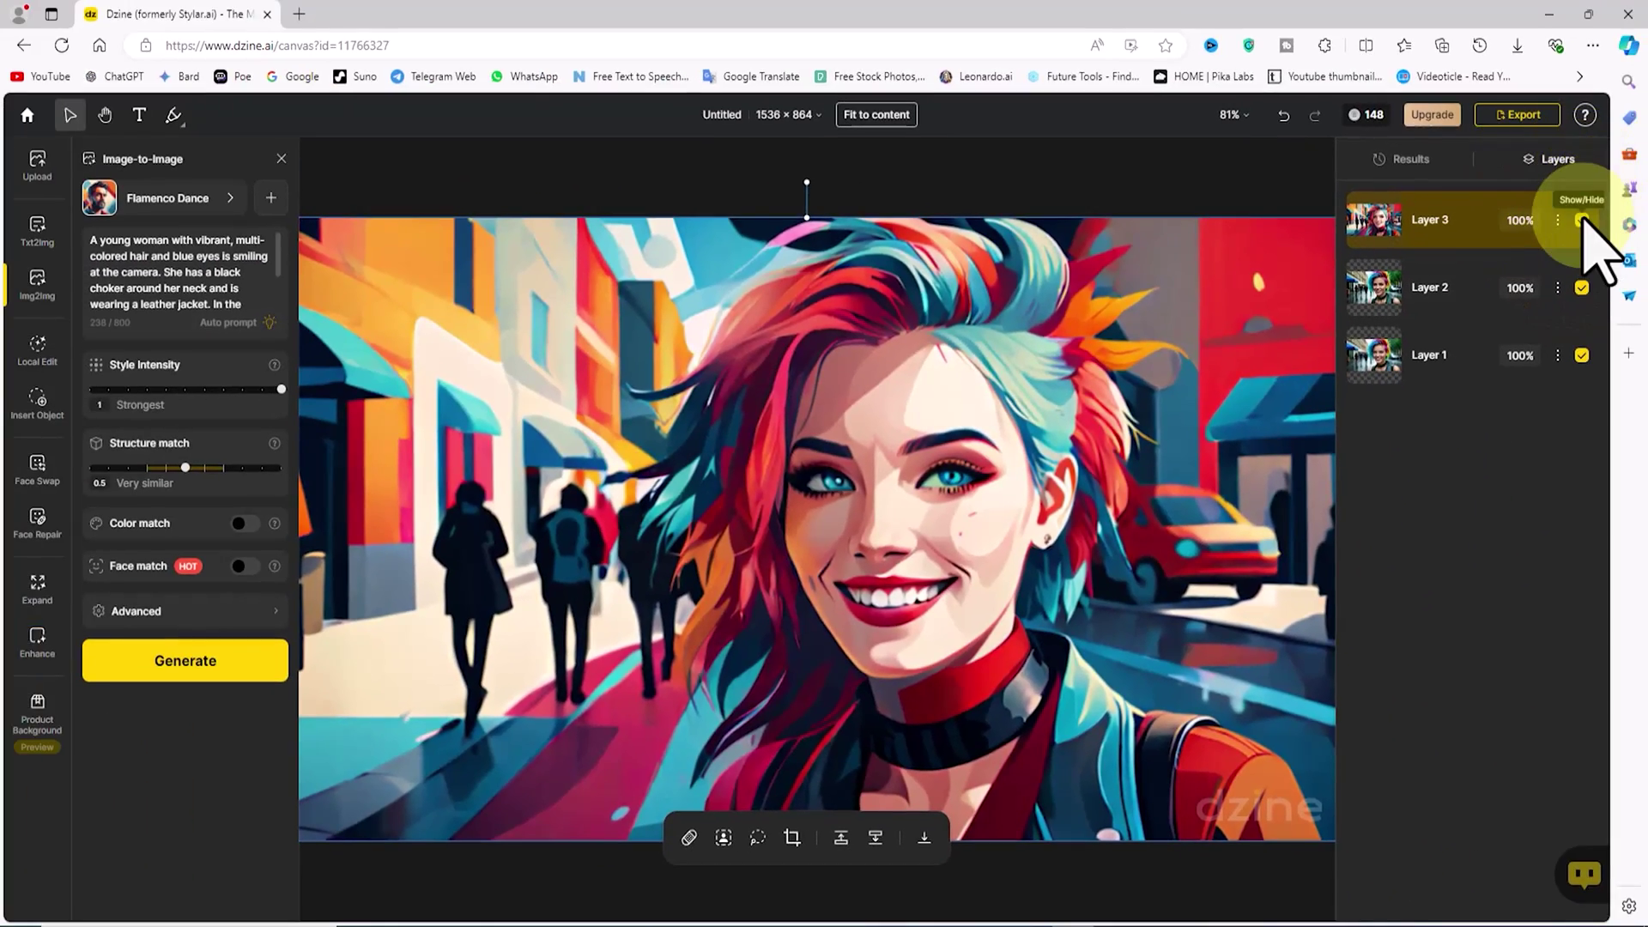
pyautogui.click(1582, 218)
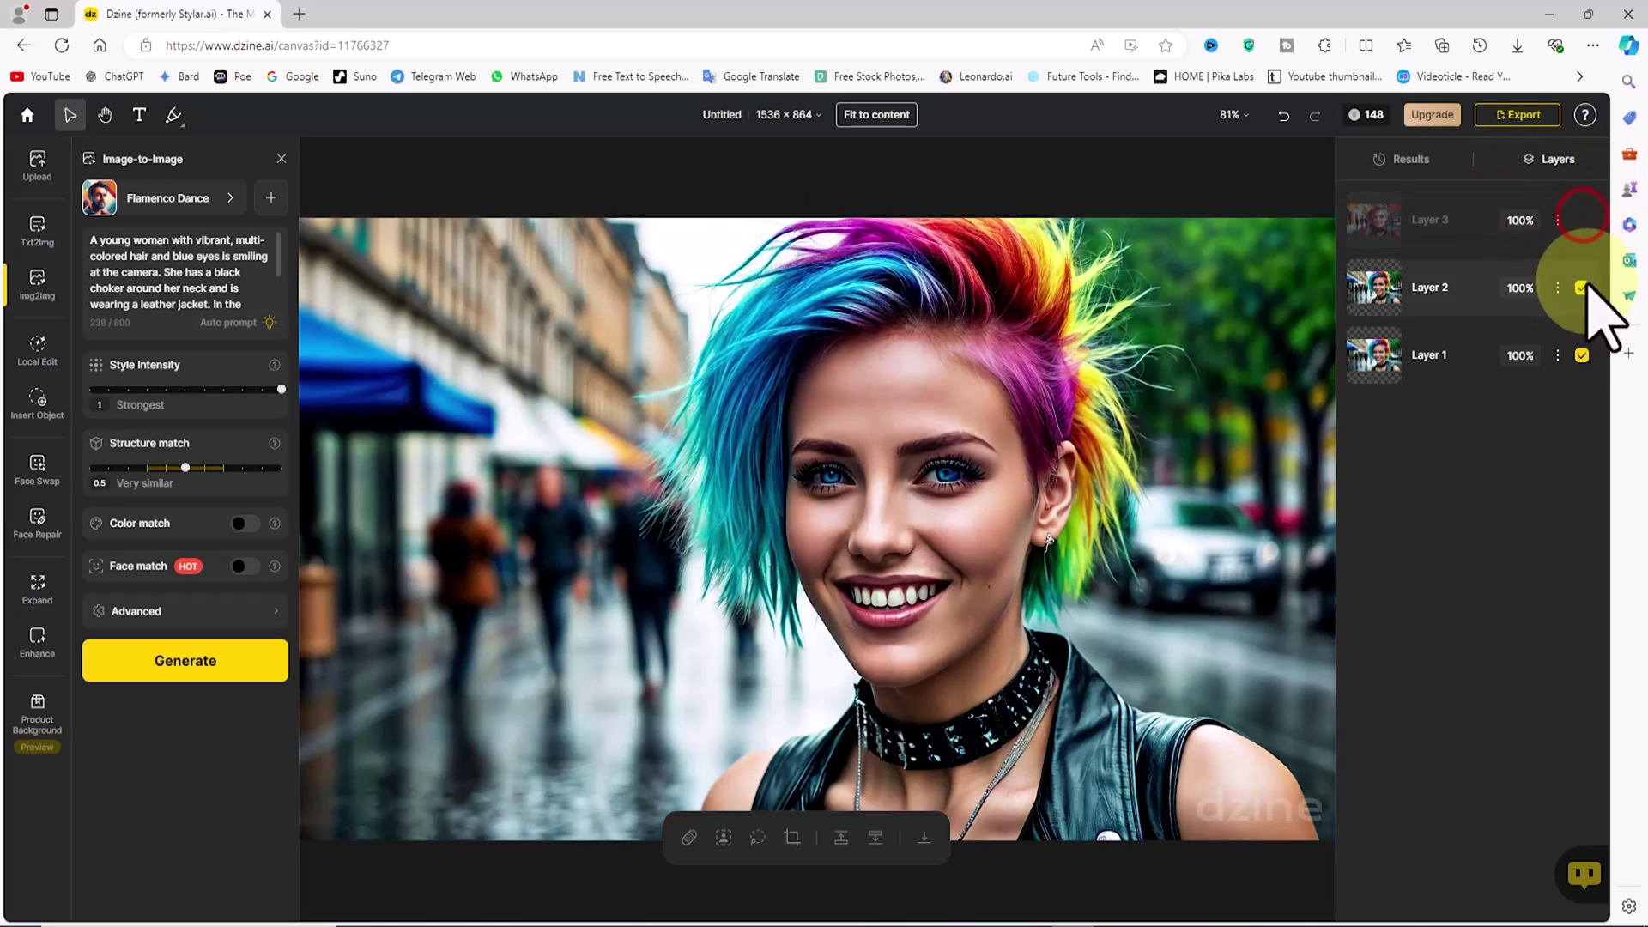
pyautogui.click(1582, 220)
pyautogui.click(1582, 220)
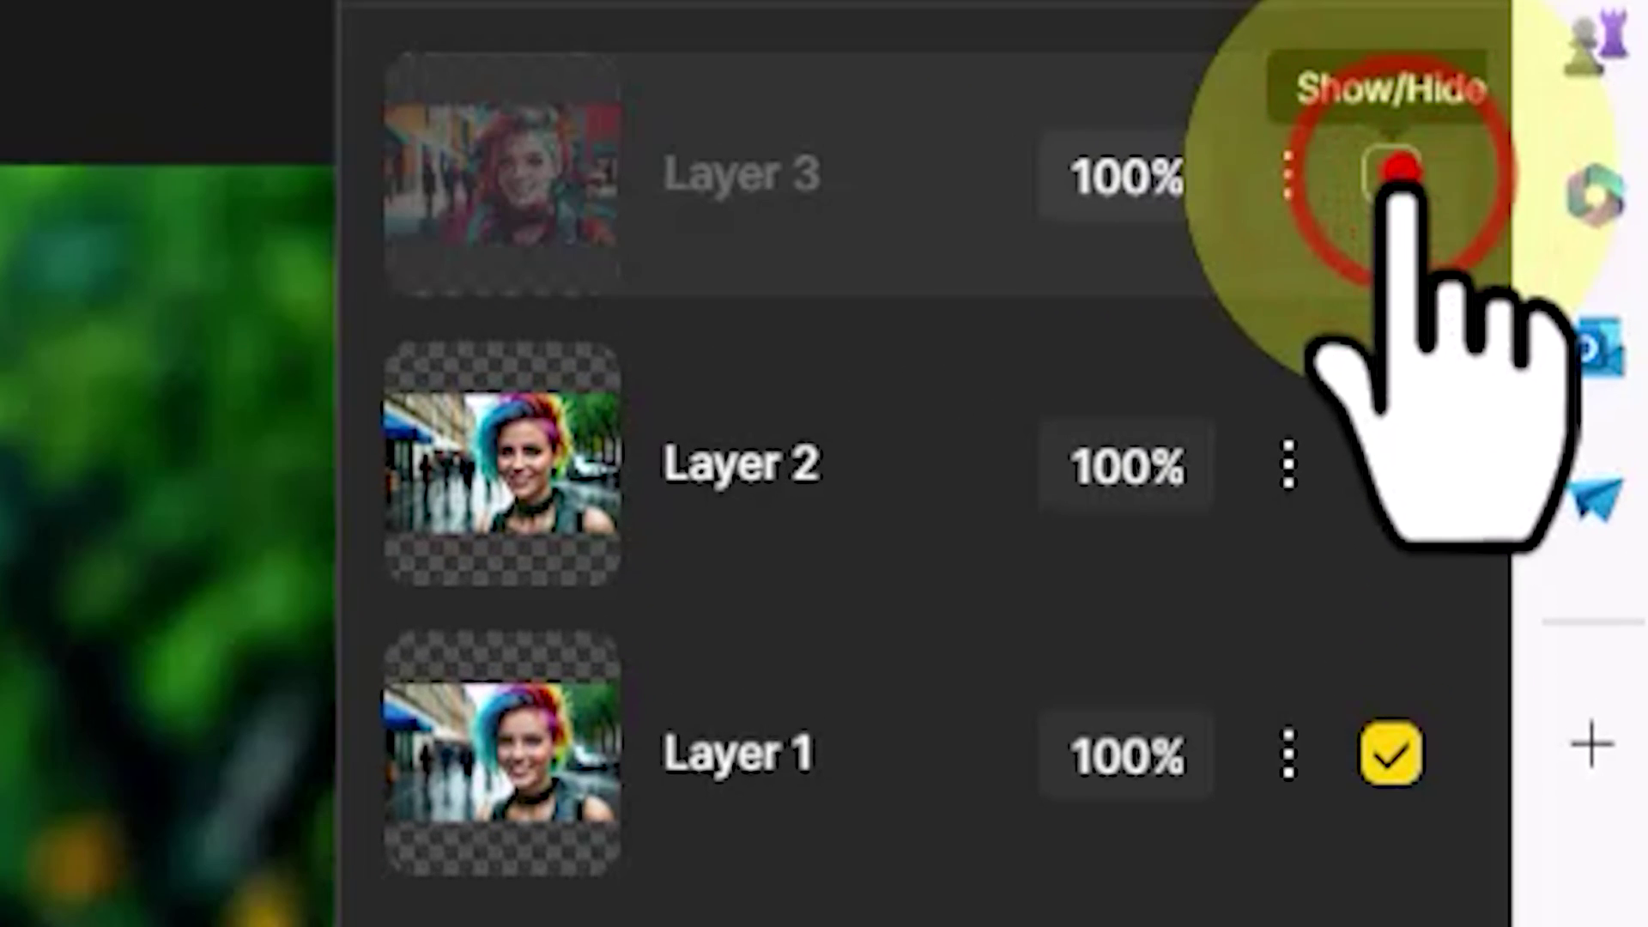
pyautogui.click(1582, 220)
pyautogui.click(1390, 176)
pyautogui.click(1391, 176)
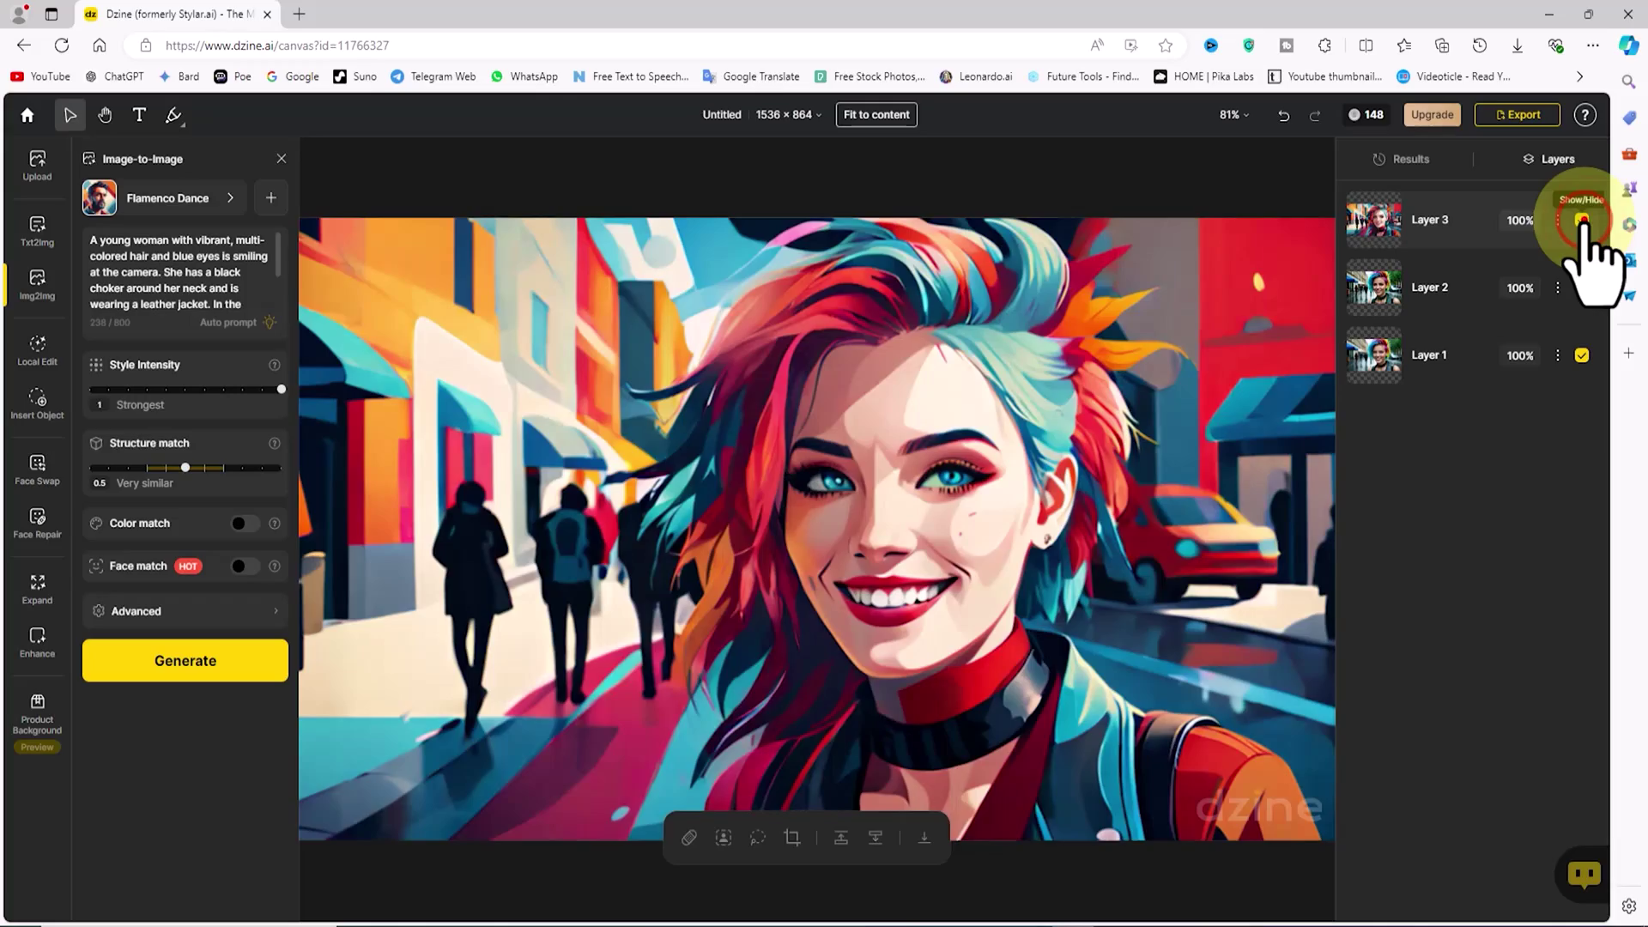
pyautogui.click(1582, 220)
pyautogui.click(1582, 220)
pyautogui.click(1582, 219)
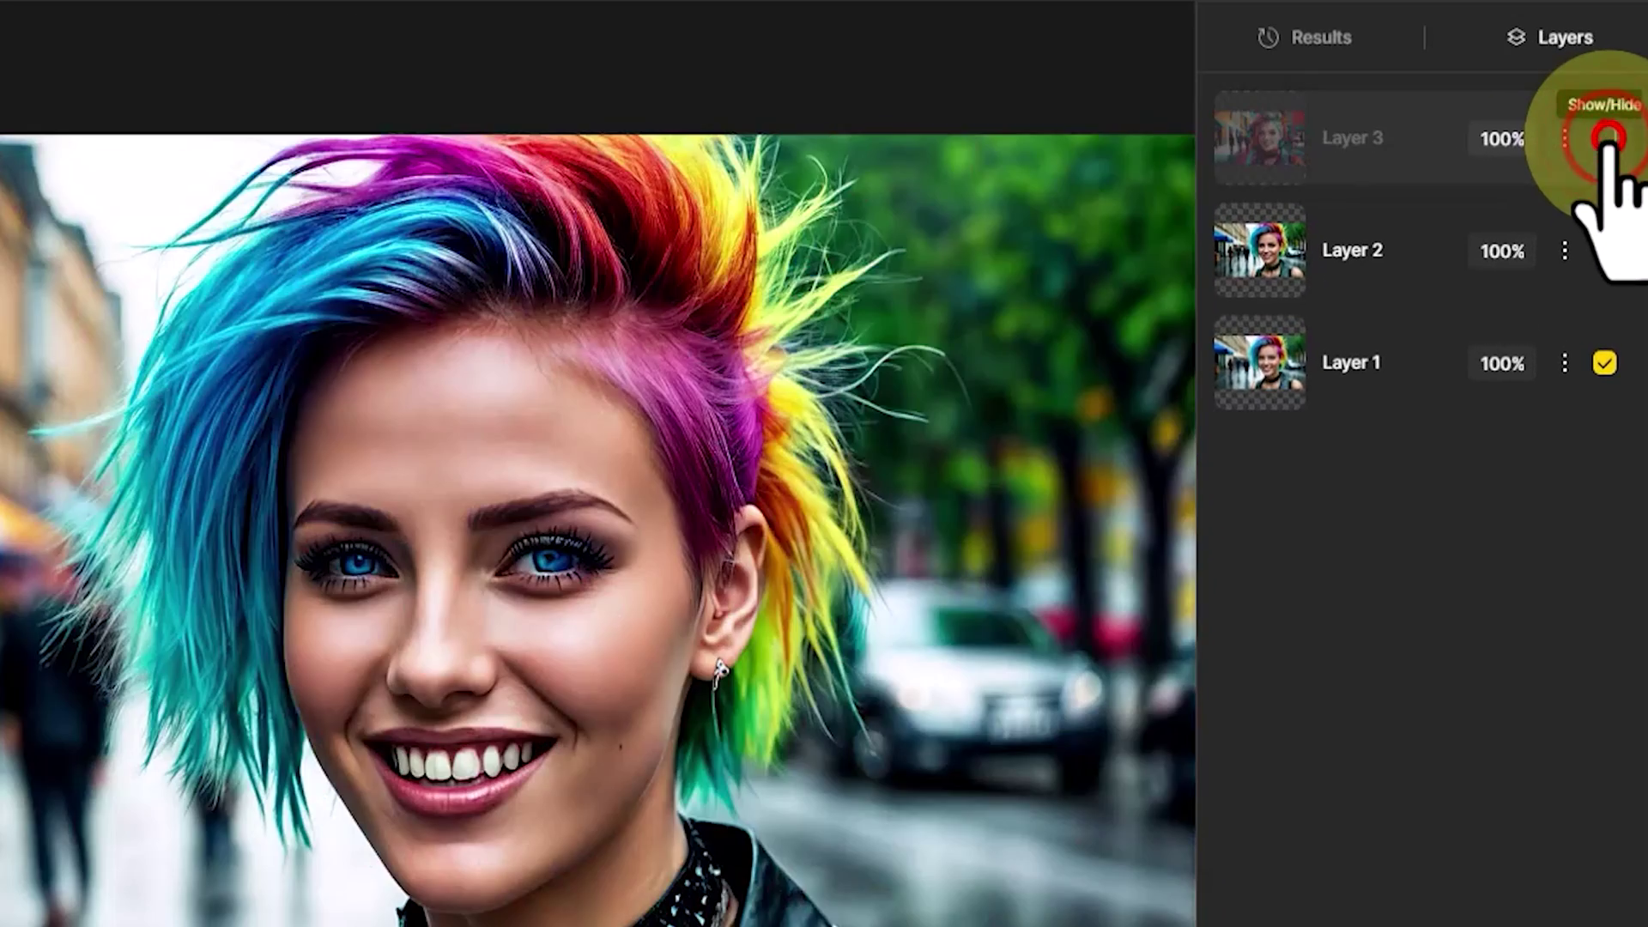
# Finish comparing and leave Layer 3 hidden so the realistic rainbow-haired photo shows.
pyautogui.click(1606, 139)
pyautogui.click(1605, 139)
pyautogui.click(1606, 139)
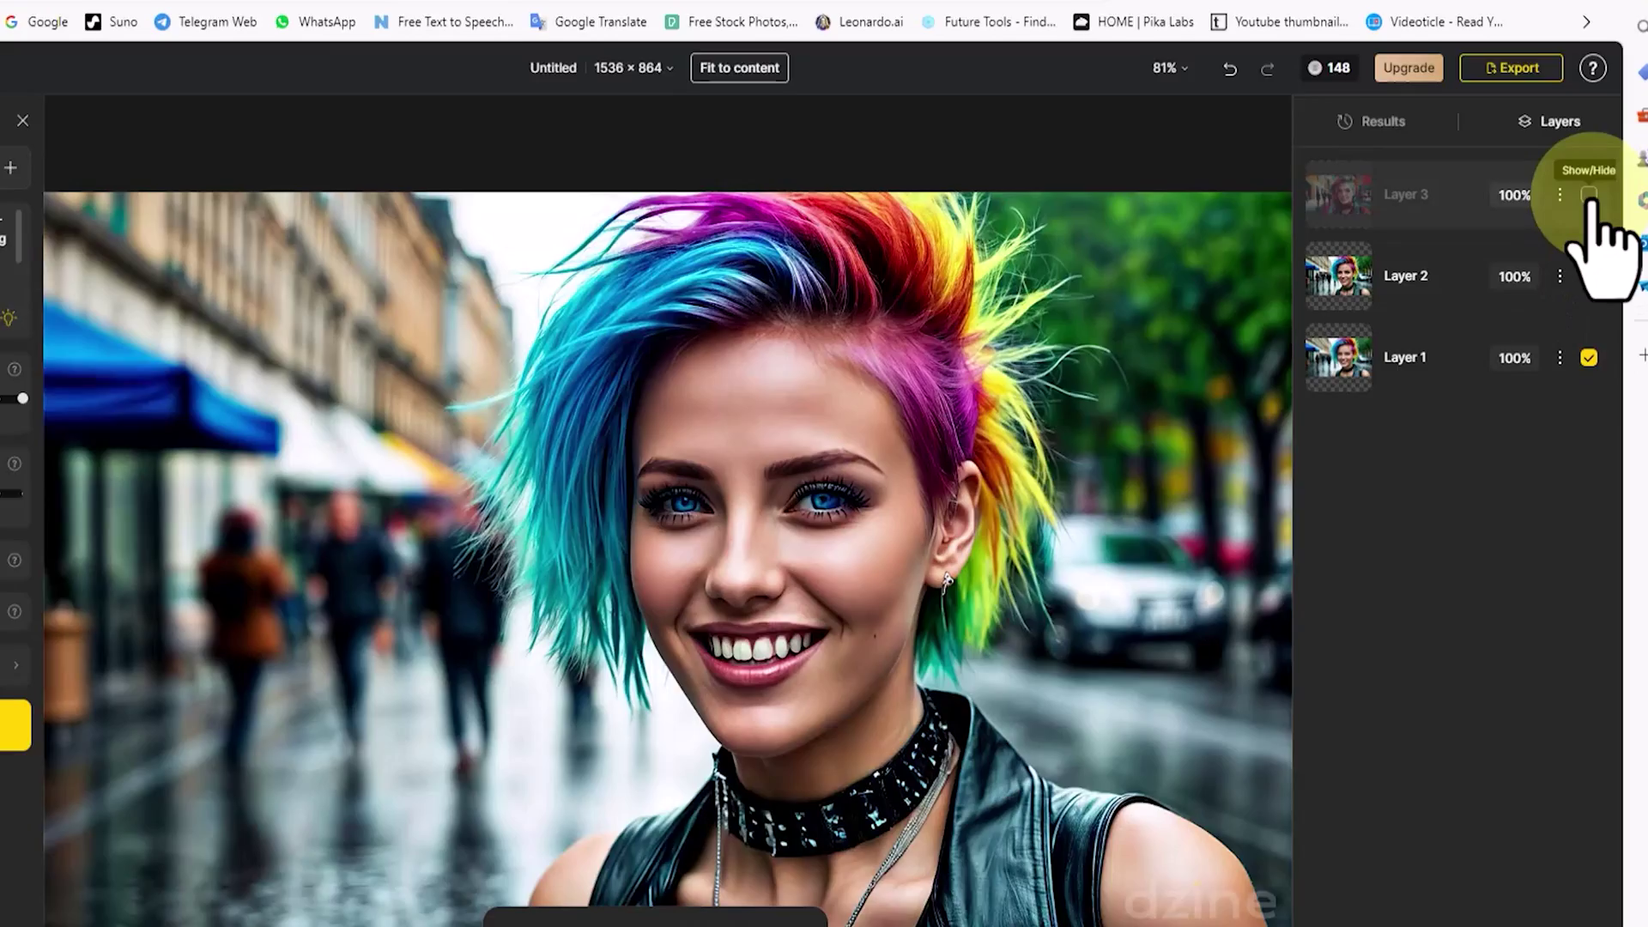
pyautogui.click(1603, 147)
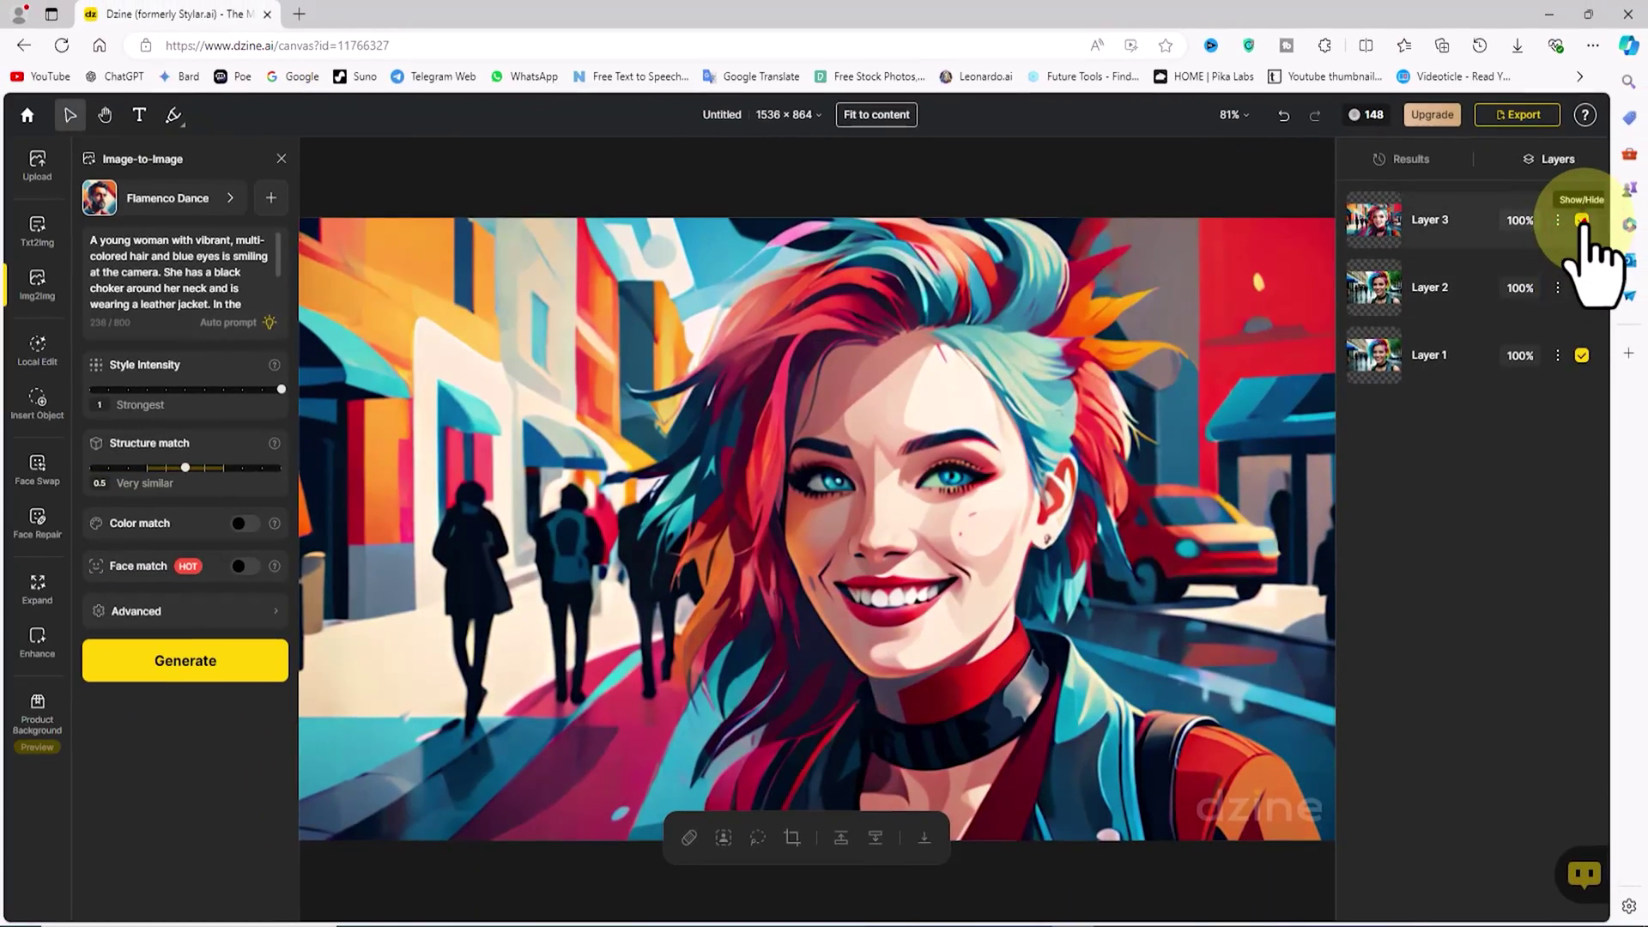
pyautogui.click(1582, 221)
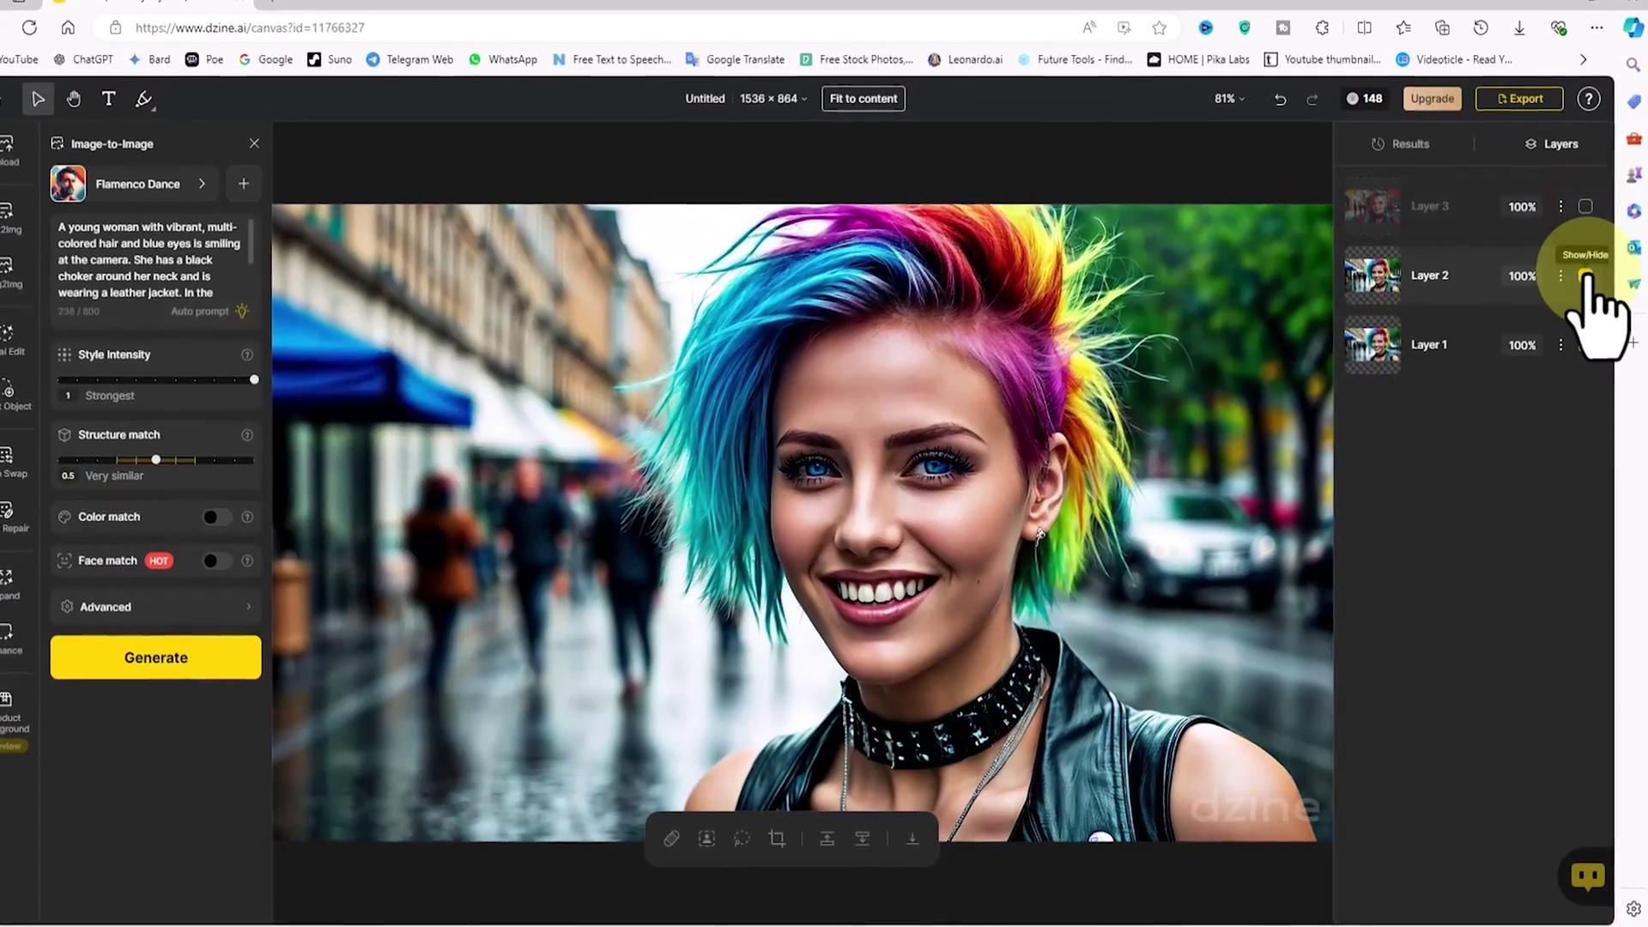
# Hide Layer 2, make it visible again, and select it.
pyautogui.click(1582, 287)
pyautogui.click(1588, 270)
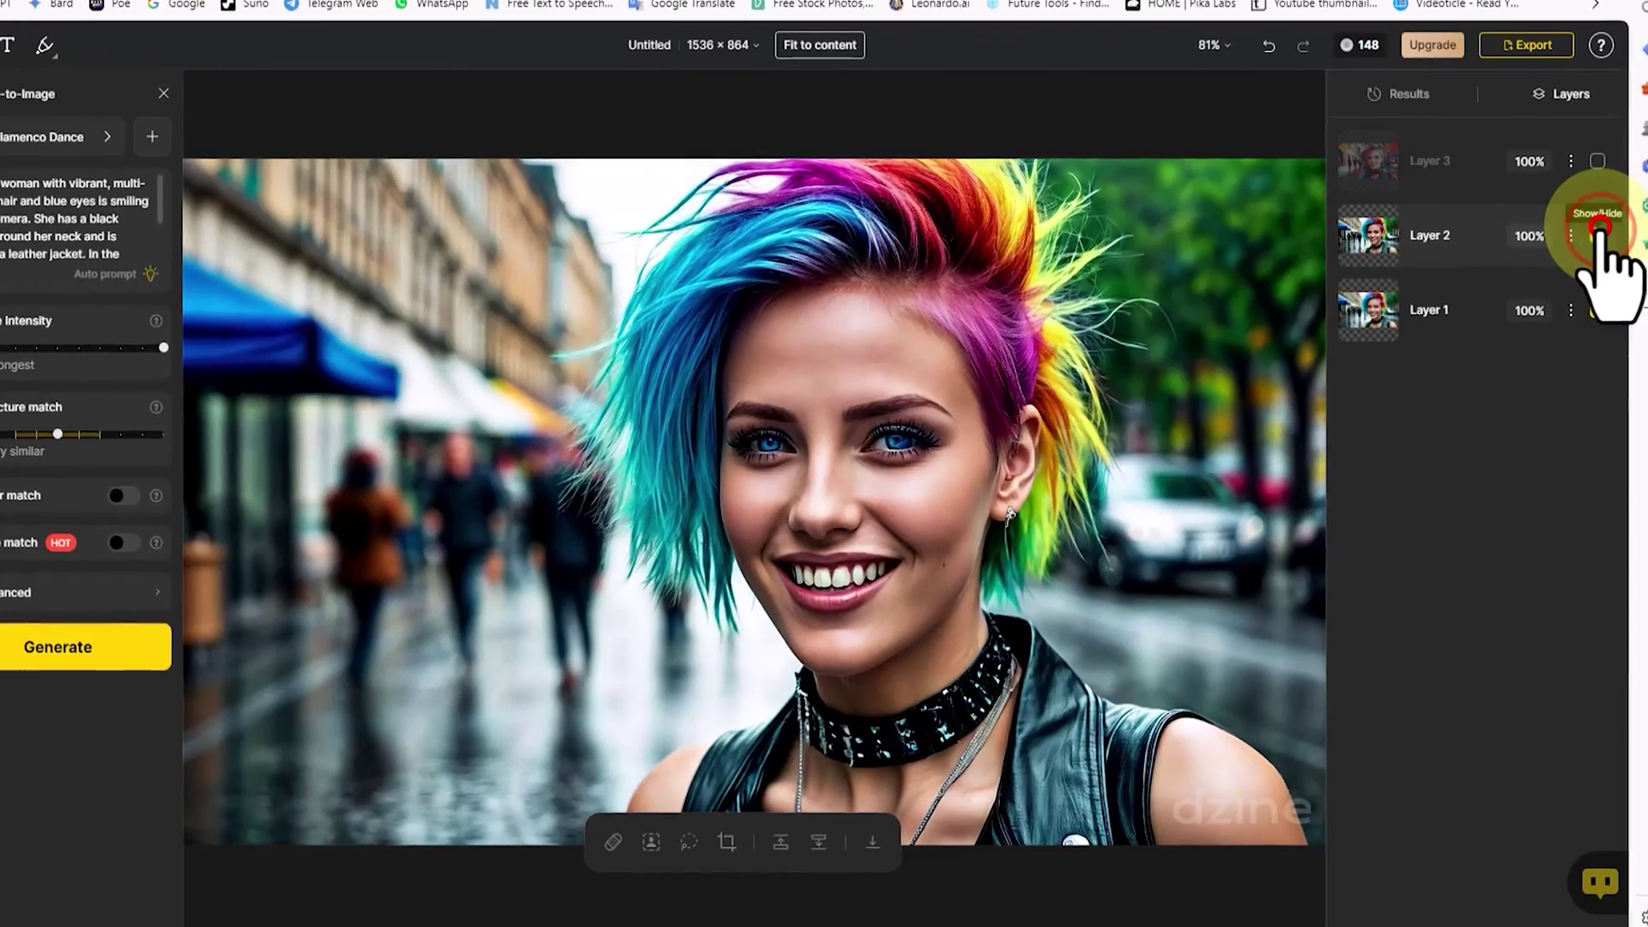
pyautogui.click(1595, 242)
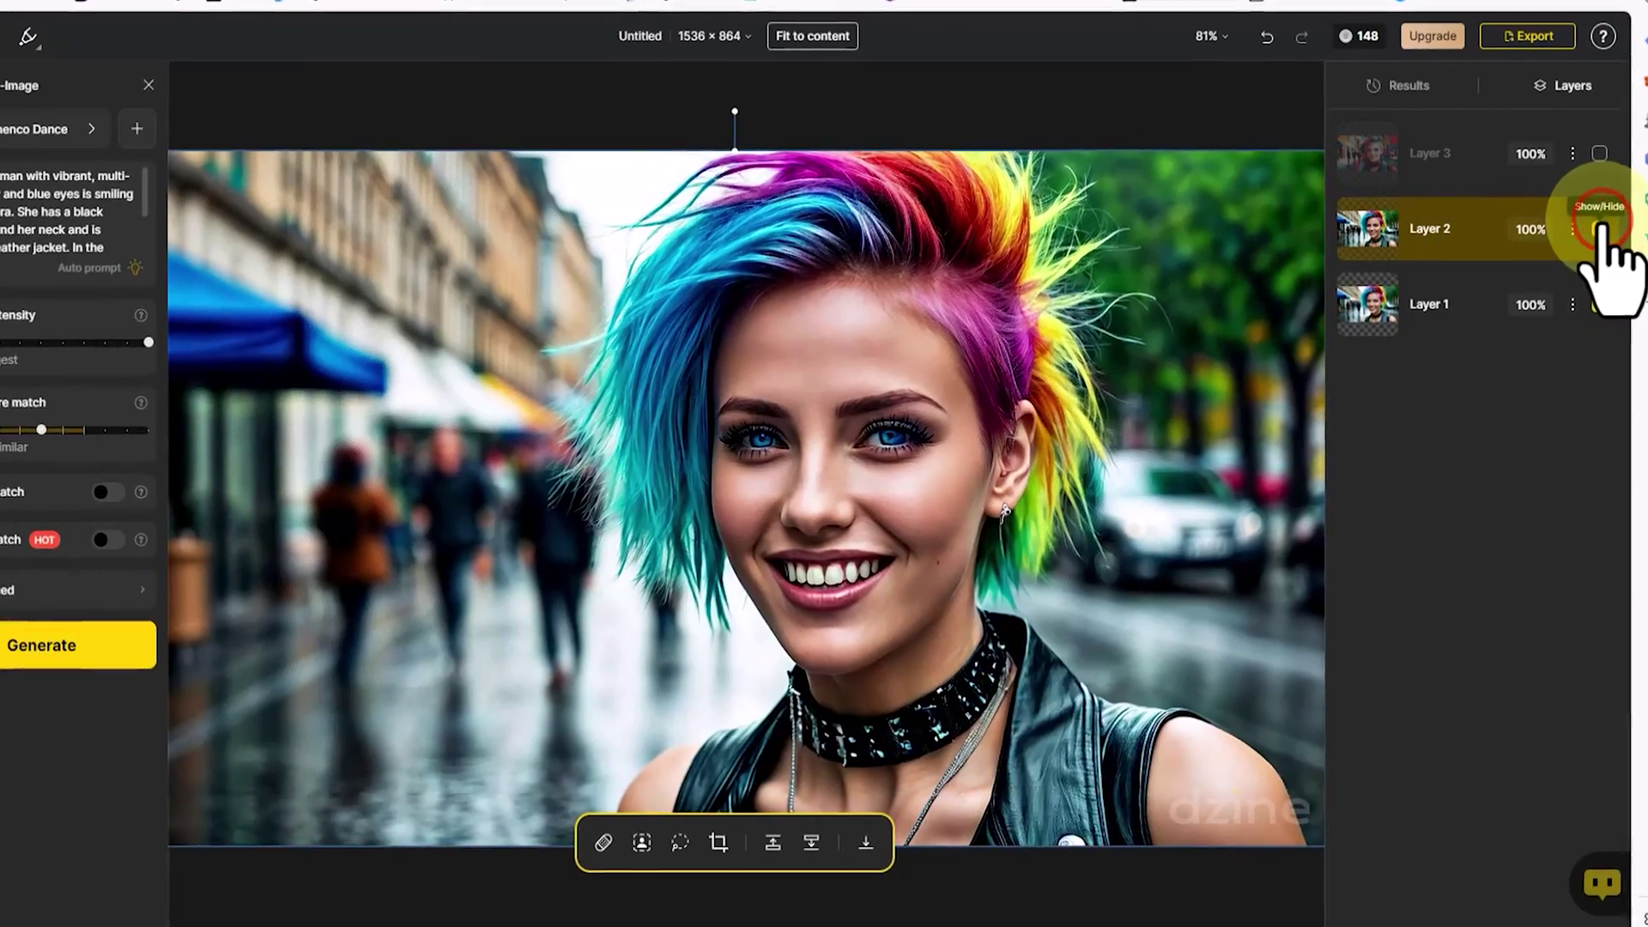